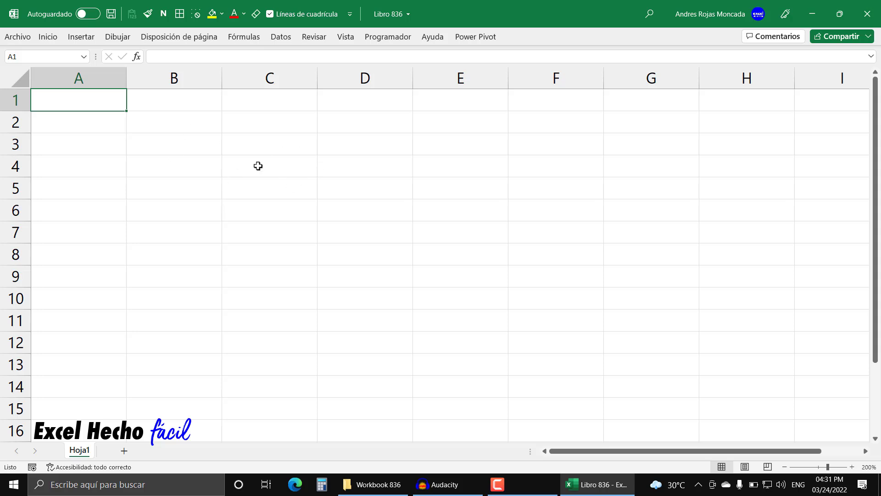
# Step: Enter the header "Lista" in A1 and the first three sample first names in A2:A4
pyautogui.write('Lista')
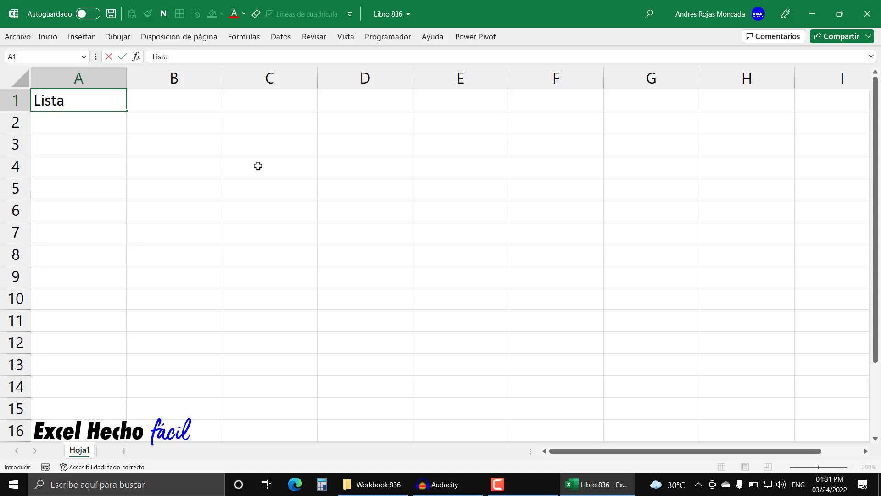
pyautogui.press('Return')
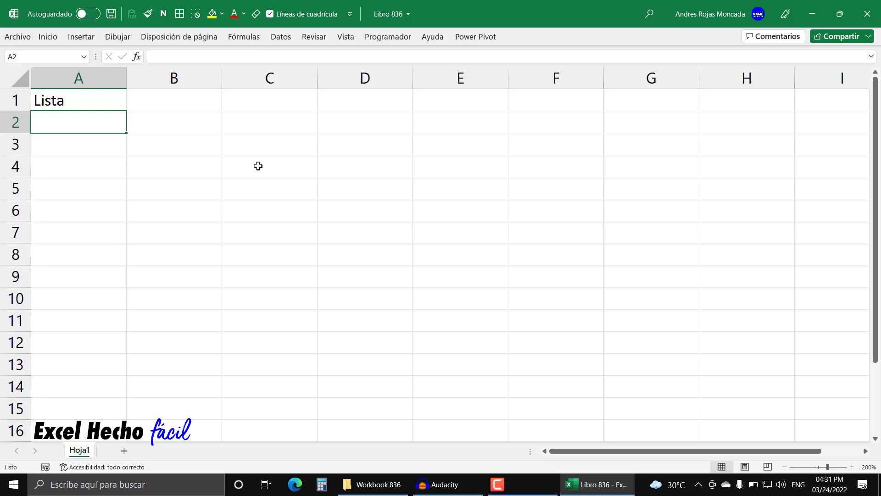
pyautogui.write('Andres')
pyautogui.press('Return')
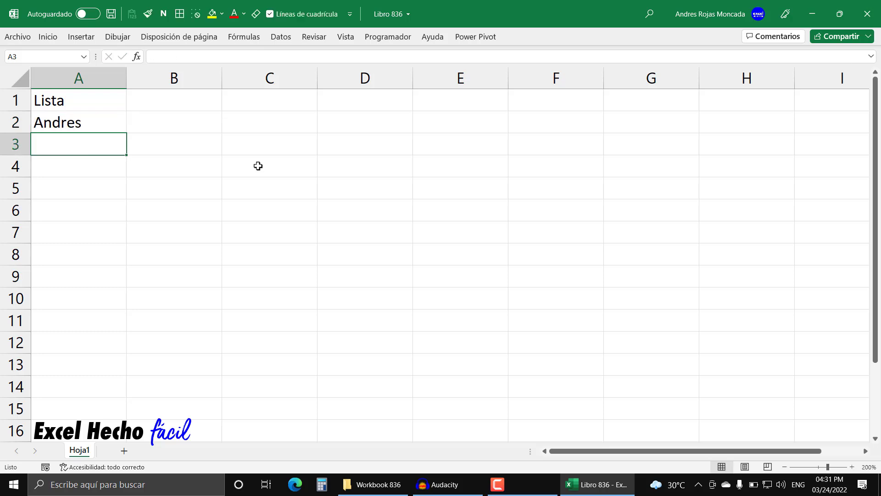
pyautogui.write('Diana')
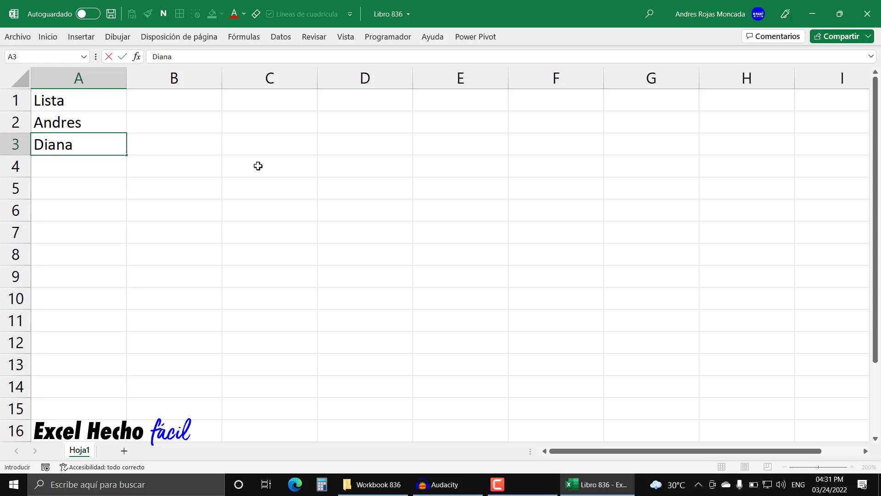
pyautogui.press('Return')
pyautogui.write('Luis')
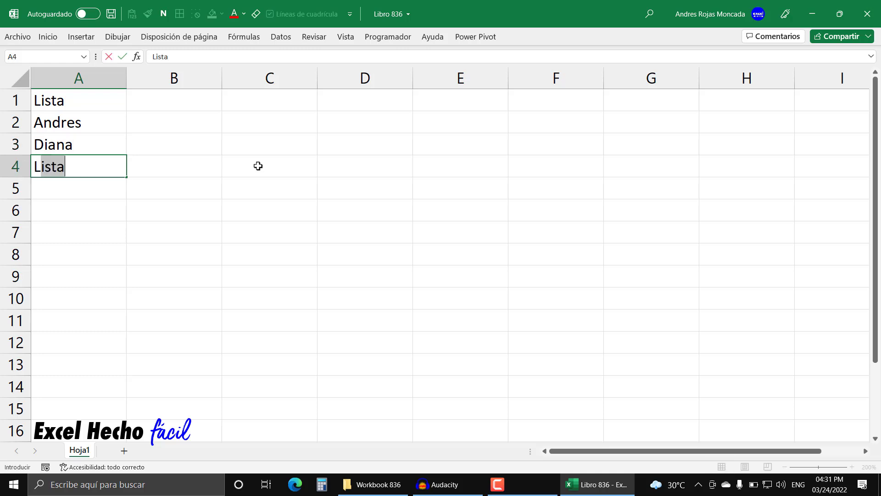
pyautogui.press('Return')
# Step: Complete the list with three more sample first names in A5:A7
pyautogui.write('NBe')
pyautogui.press('BackSpace')
pyautogui.press('BackSpace')
pyautogui.write('ellty')
pyautogui.press('BackSpace')
pyautogui.press('BackSpace')
pyautogui.press('BackSpace')
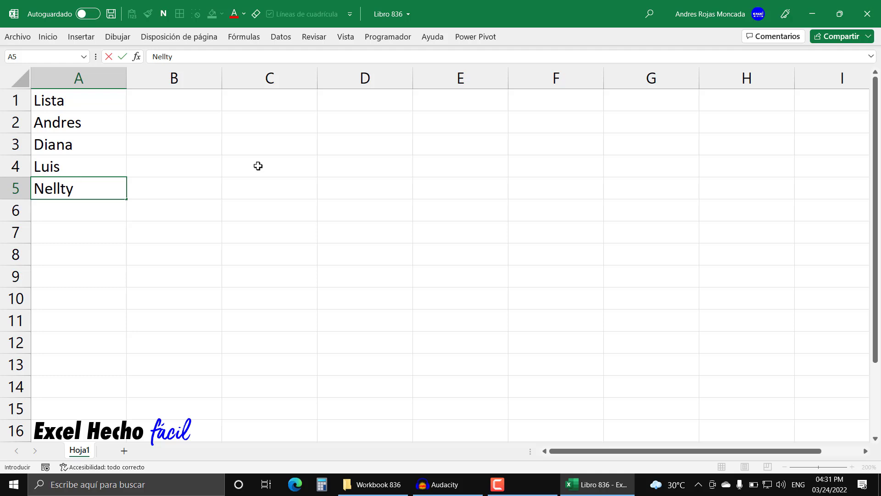
pyautogui.write('y')
pyautogui.press('Return')
pyautogui.write('Sergio')
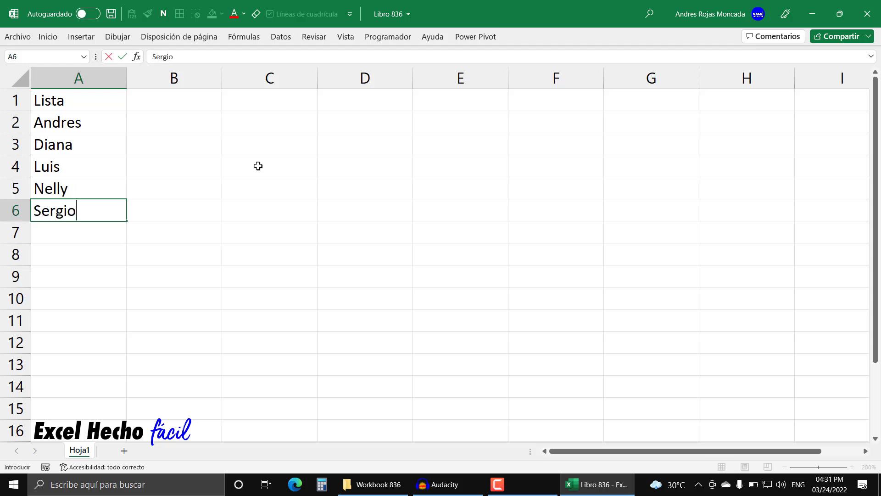
pyautogui.press('Return')
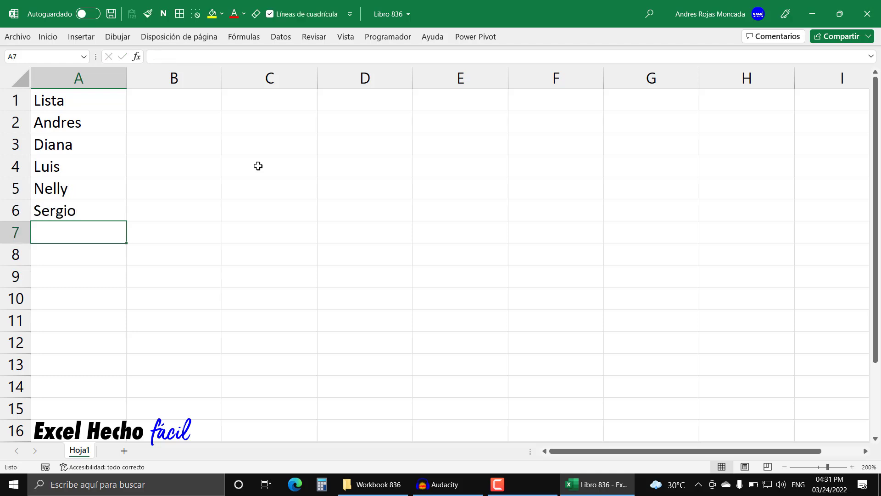
pyautogui.write('Jorge')
pyautogui.press('Return')
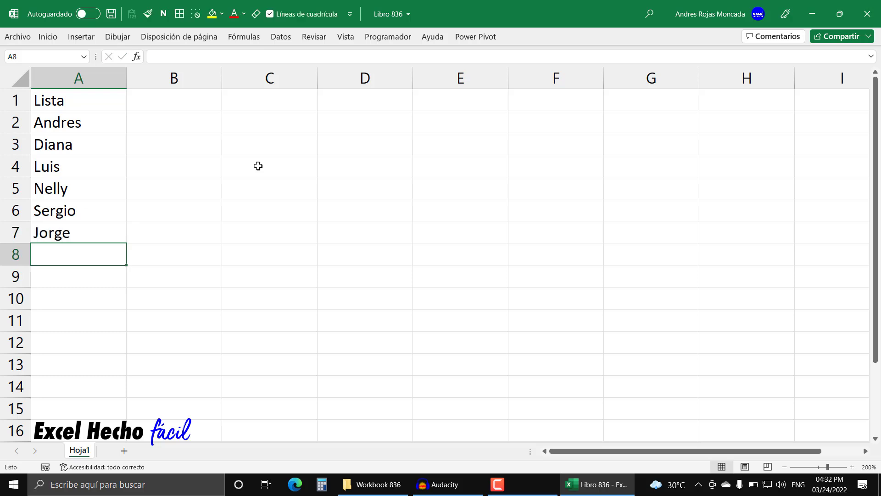
# Step: Format the "Lista" header in A1 as bold with a thick bottom border
pyautogui.click(89, 106)
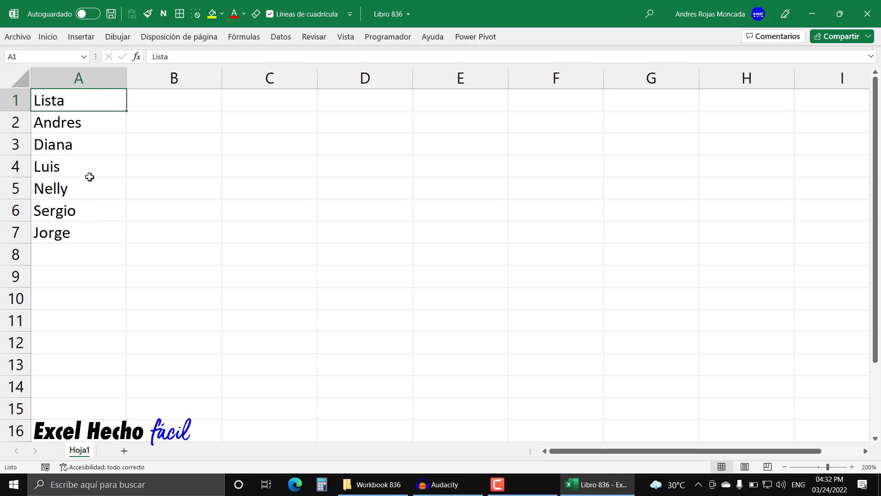
pyautogui.click(163, 14)
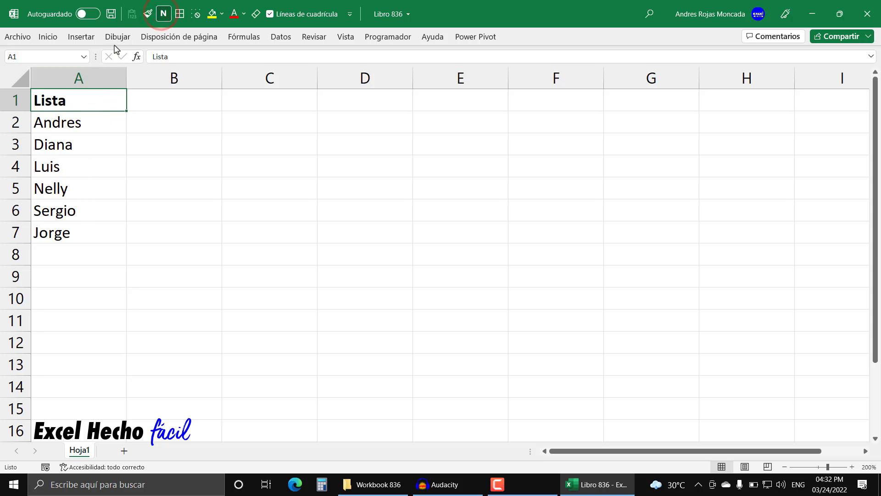
pyautogui.click(53, 40)
pyautogui.click(170, 77)
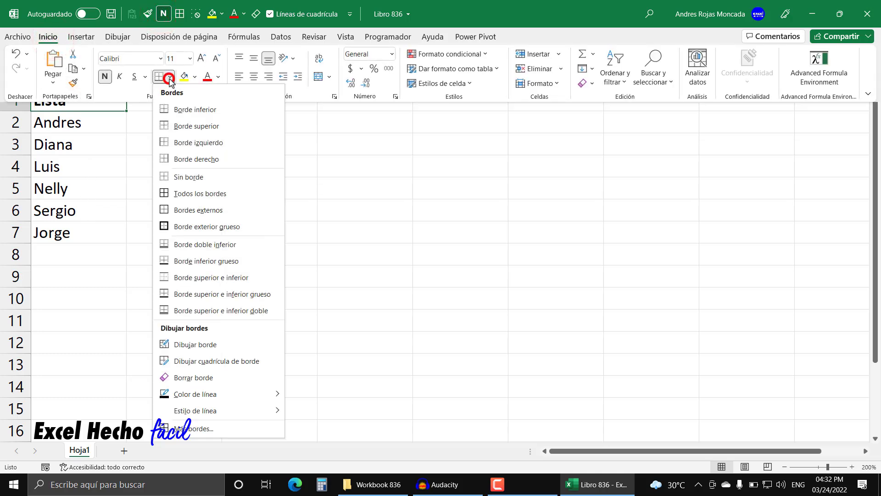
pyautogui.click(182, 261)
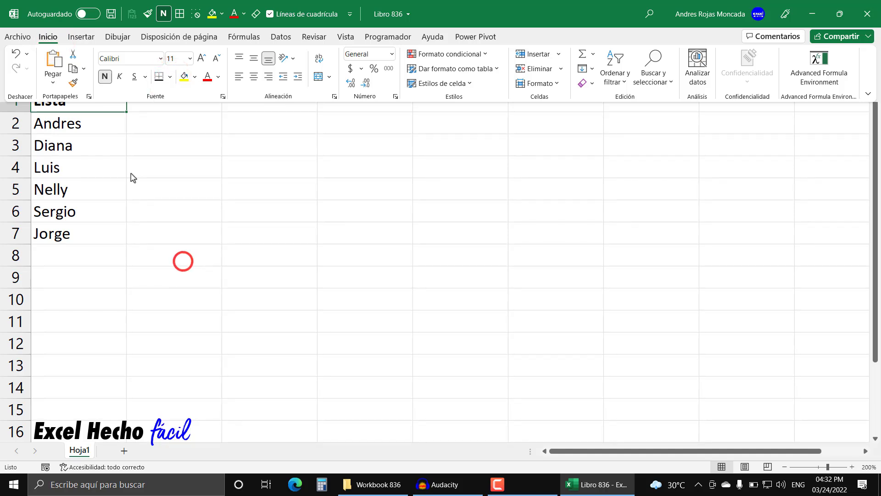
# Step: Enter the header "Lista auxiliar 1" in cell B1
pyautogui.click(155, 100)
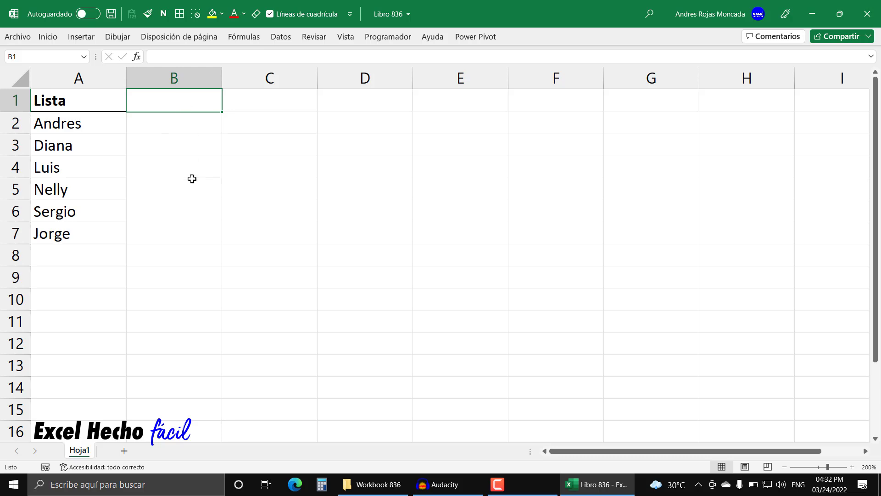
pyautogui.write('Lista a')
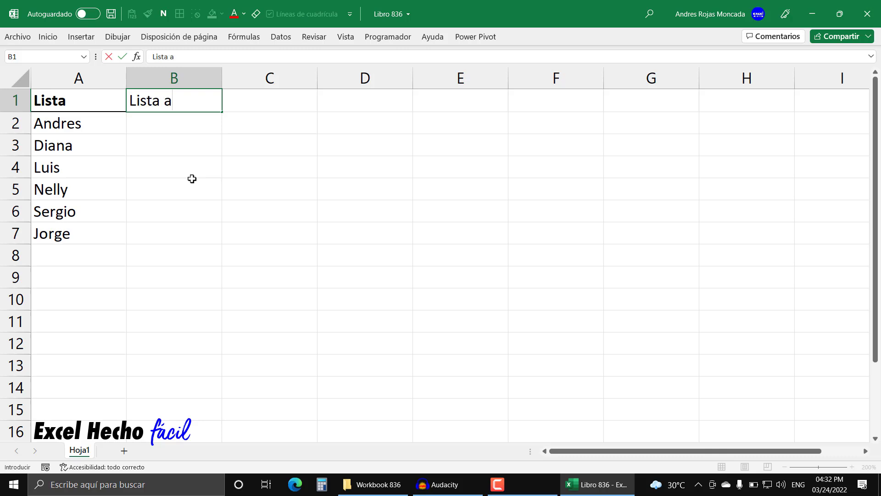
pyautogui.write('uxiliar 1')
pyautogui.press('Return')
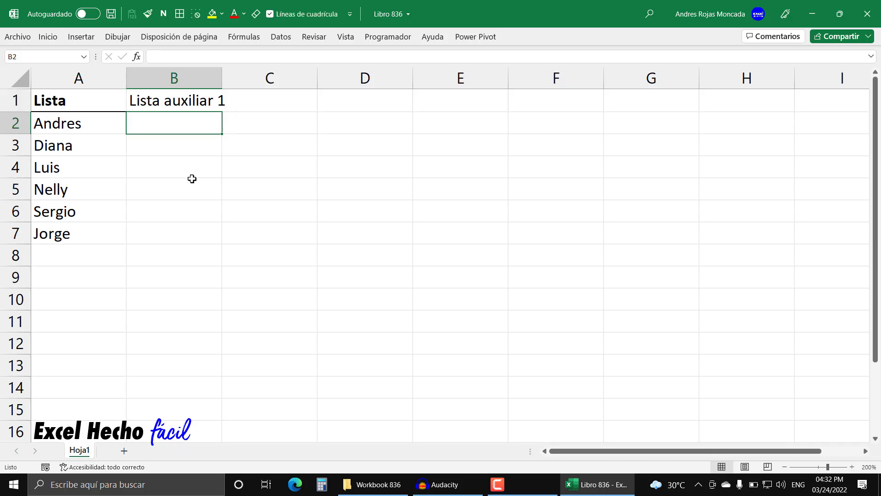
# Step: Copy the formatting of A1 onto B1 and widen column B to fit its header
pyautogui.click(95, 97)
pyautogui.click(146, 14)
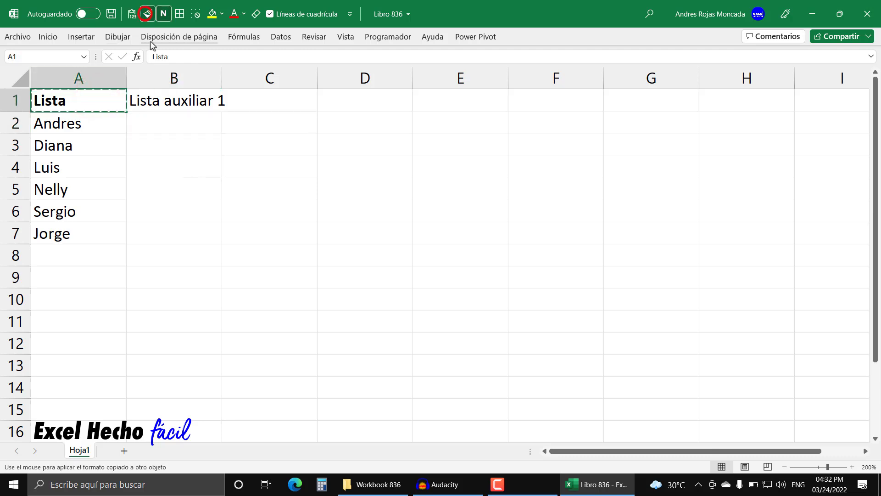
pyautogui.click(154, 91)
pyautogui.moveTo(221, 79); pyautogui.dragTo(233, 79)
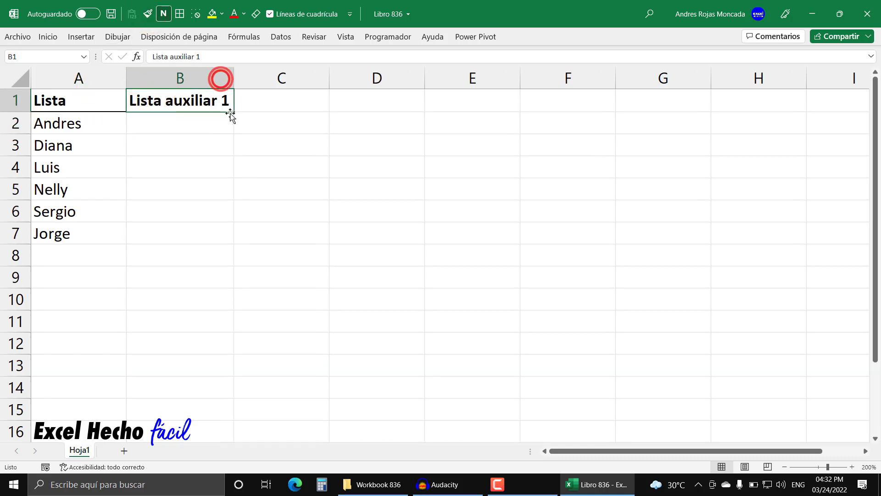
# Step: Fill the B1 header across to C1 as "Lista auxiliar 2" and autofit column C
pyautogui.moveTo(233, 111); pyautogui.dragTo(318, 98)
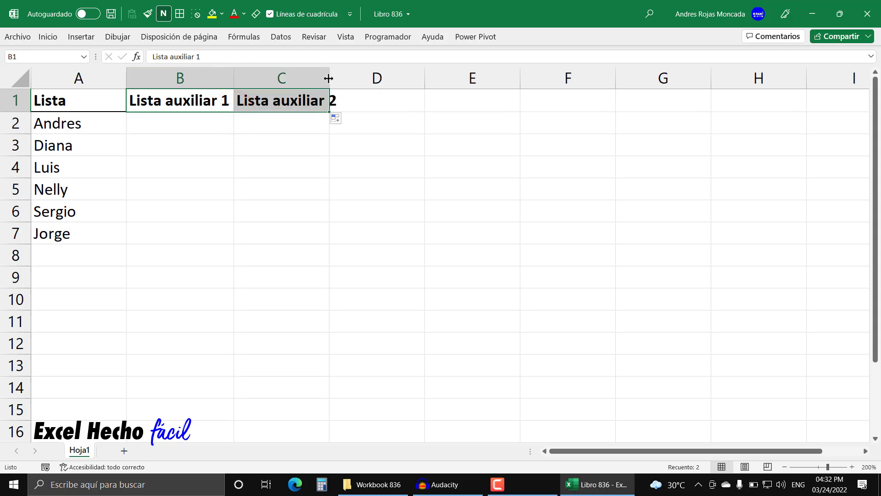
pyautogui.doubleClick(328, 78)
pyautogui.click(223, 119)
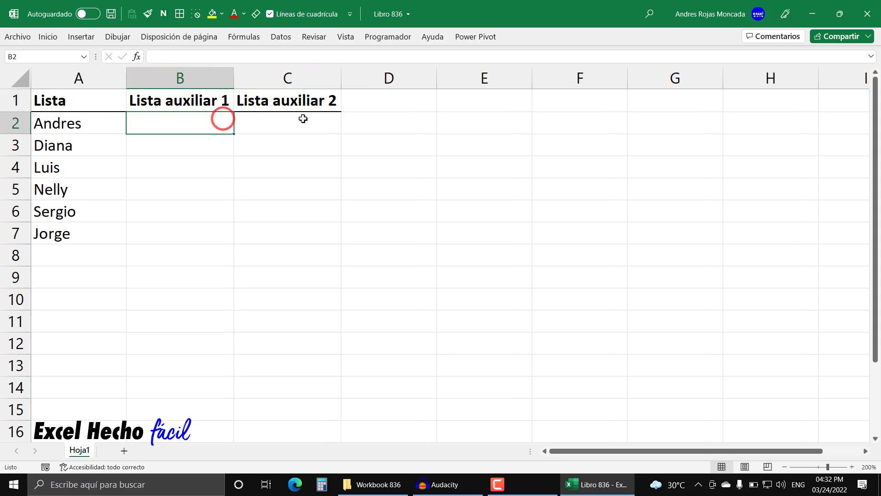
# Step: Enter the header "Nombres" in cell E1
pyautogui.click(463, 104)
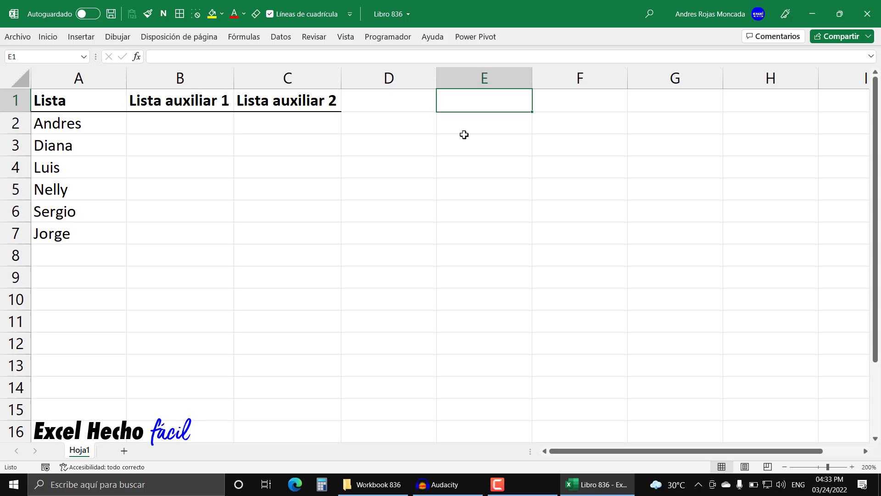
pyautogui.write('Nombres')
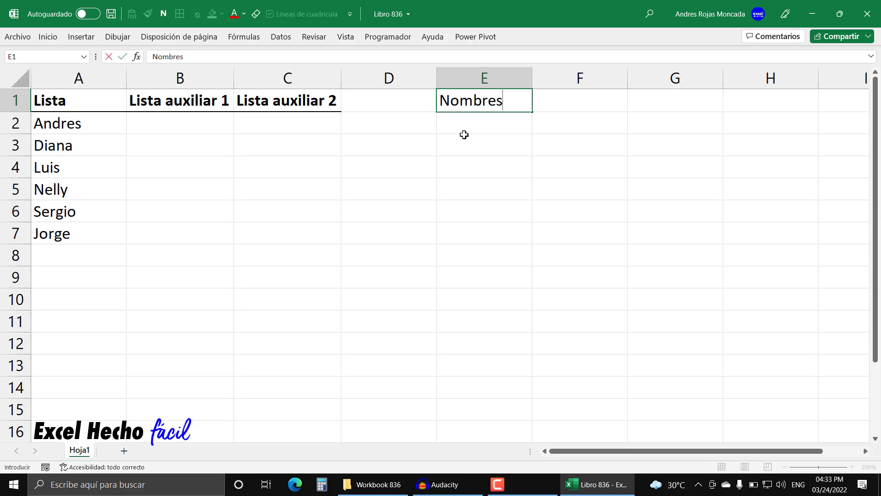
pyautogui.press('Return')
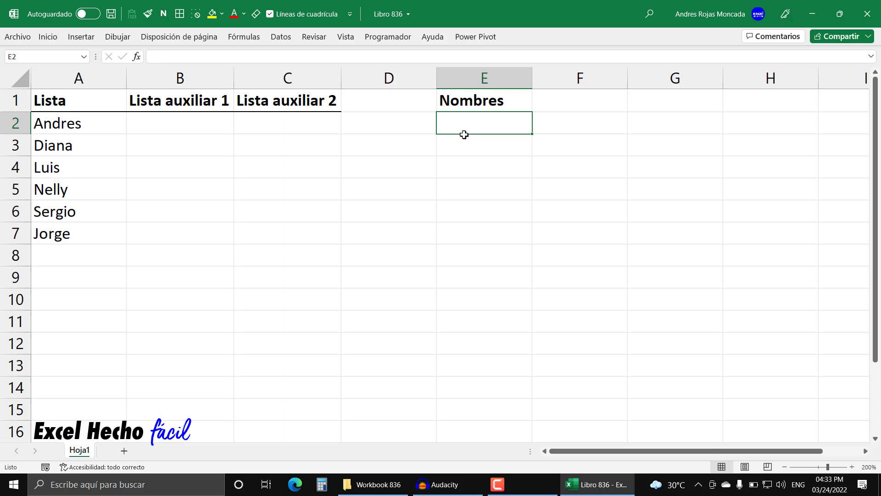
# Step: Give the "Nombres" header in E1 a dark navy blue fill and white text
pyautogui.click(466, 103)
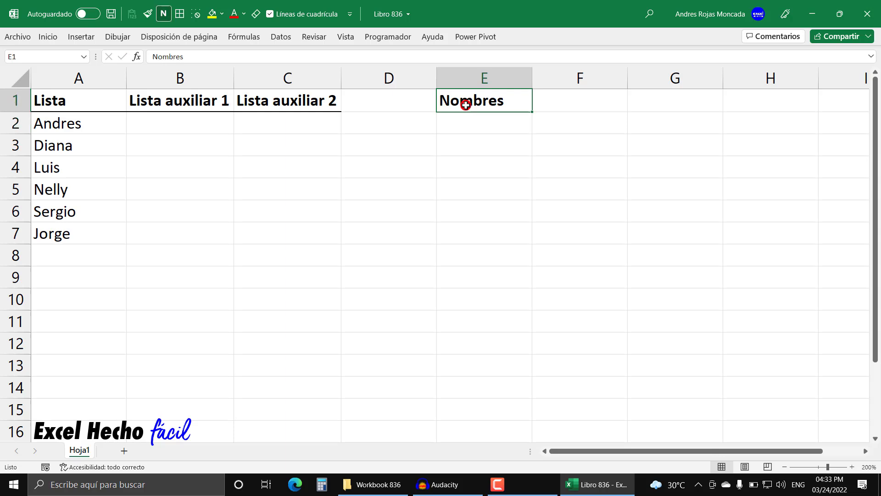
pyautogui.click(222, 14)
pyautogui.click(229, 143)
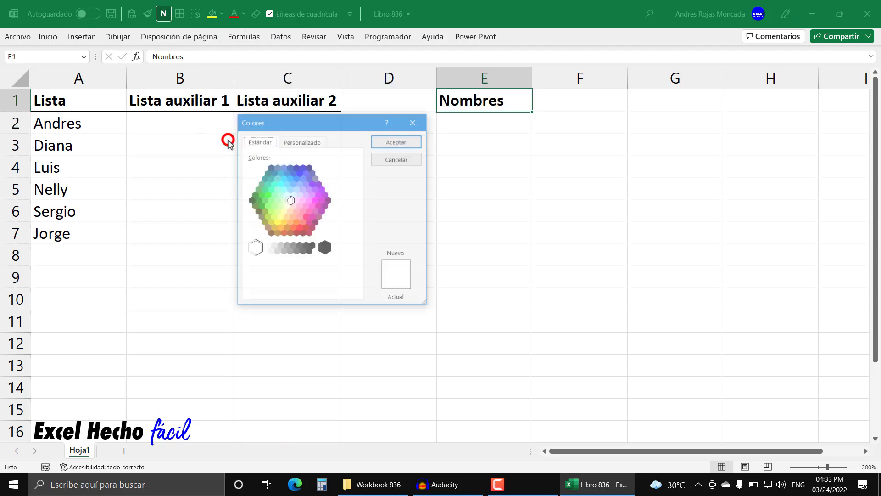
pyautogui.click(309, 166)
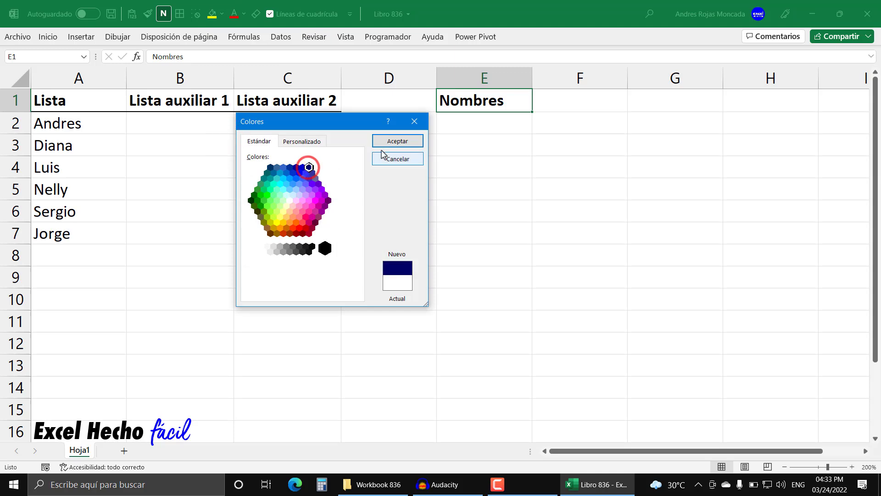
pyautogui.click(386, 142)
pyautogui.click(244, 15)
pyautogui.click(230, 60)
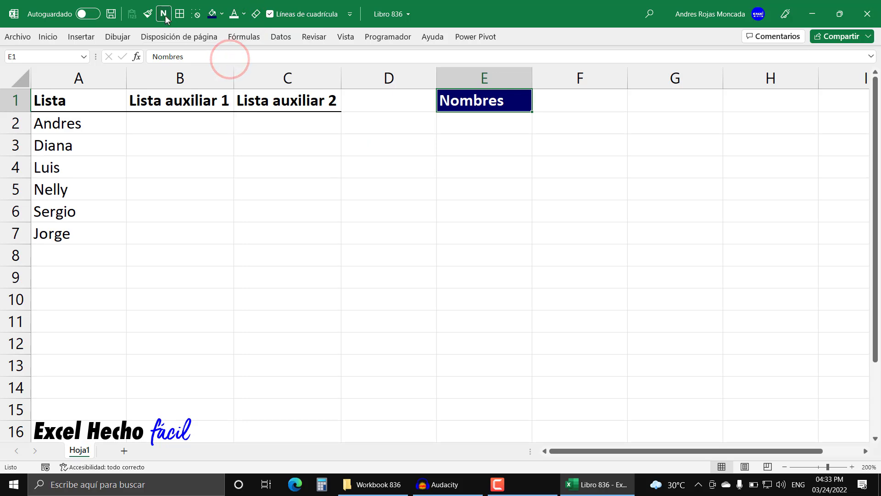
# Step: Apply all borders to the range E1:E7, then select the empty cells E2:E7
pyautogui.moveTo(454, 104); pyautogui.dragTo(447, 225)
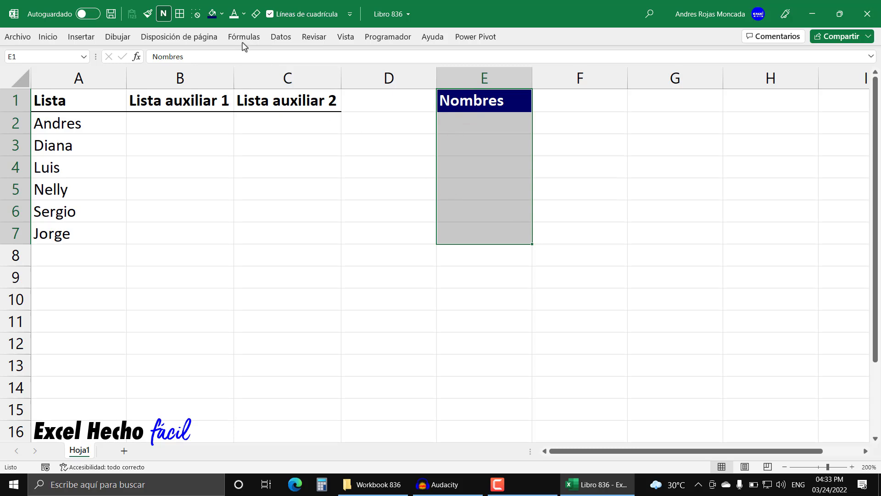
pyautogui.click(180, 13)
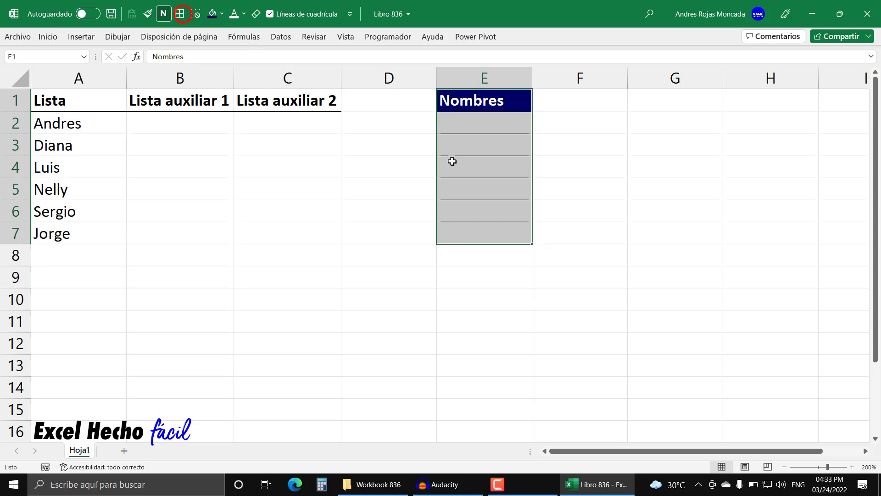
pyautogui.click(474, 127)
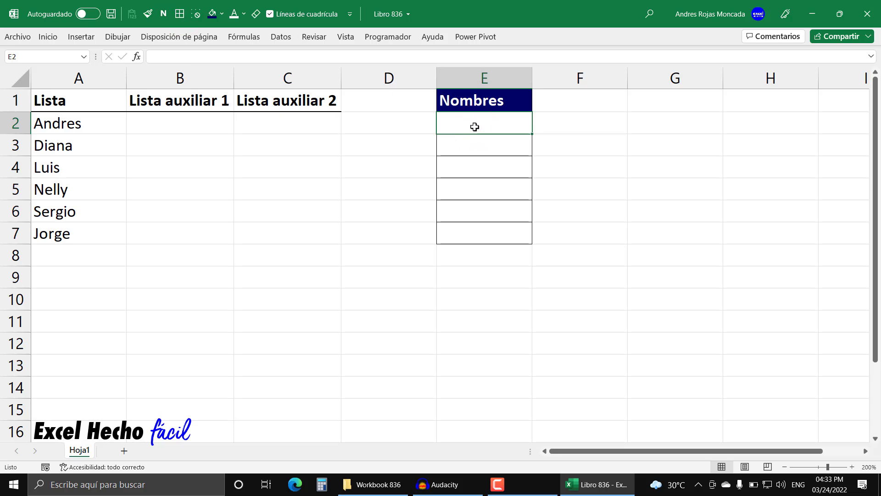
pyautogui.moveTo(475, 126); pyautogui.dragTo(480, 236)
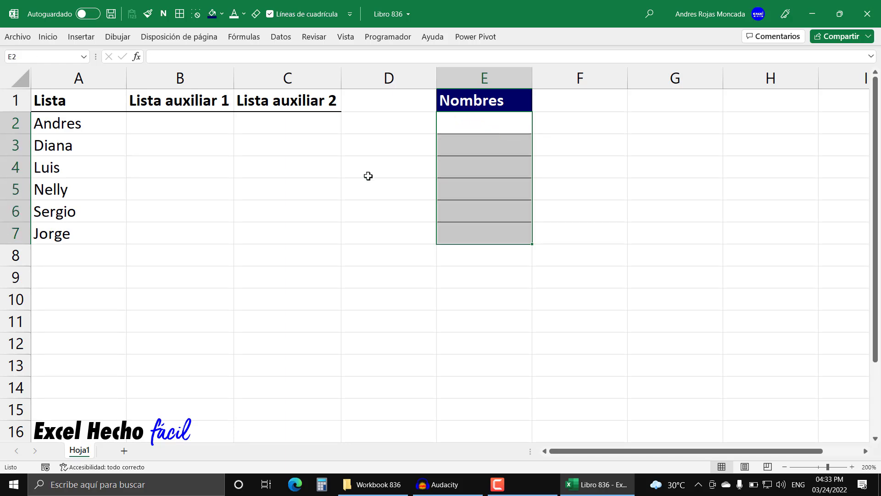
# Step: Begin a CONTAR.SI.CONJUNTO formula in cell B2, ready for its first criteria range
pyautogui.click(194, 126)
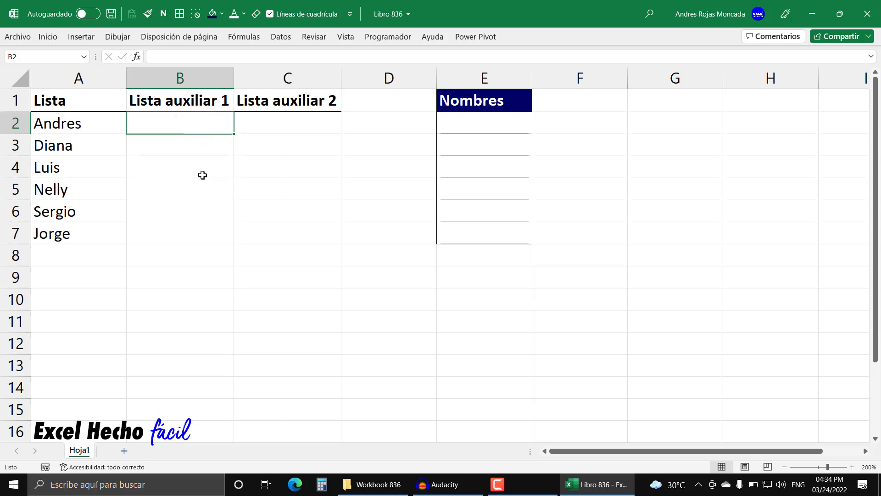
pyautogui.write('=')
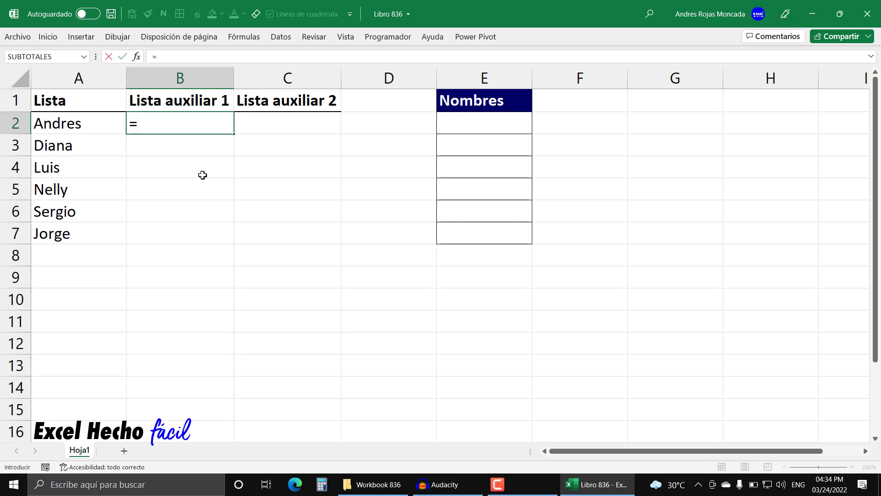
pyautogui.write('c')
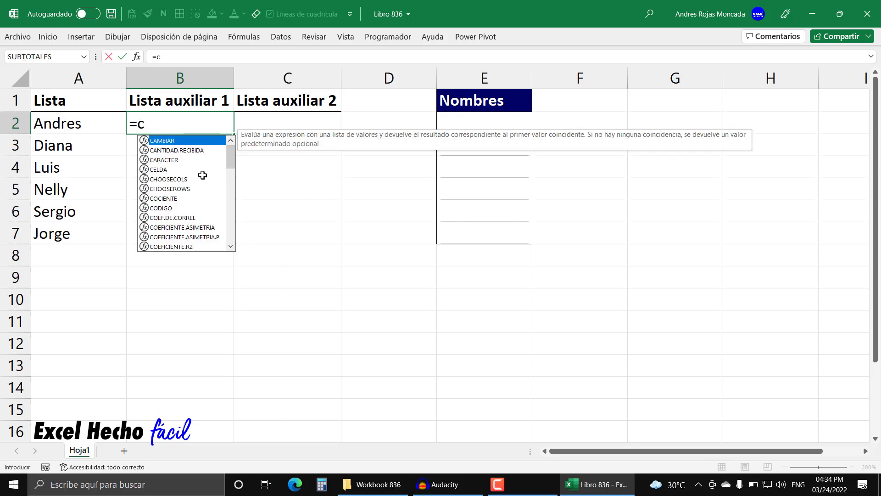
pyautogui.write('ontar')
pyautogui.press('Down')
pyautogui.press('Down')
pyautogui.press('Down')
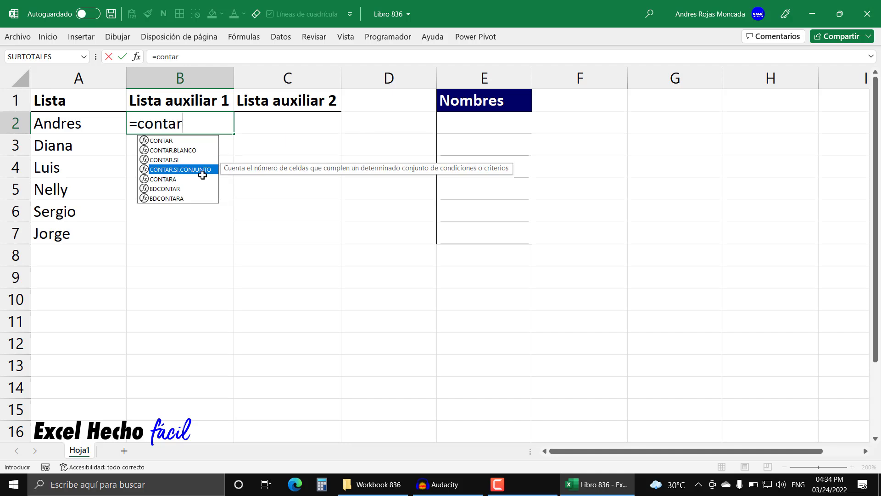
pyautogui.press('Tab')
pyautogui.press('BackSpace')
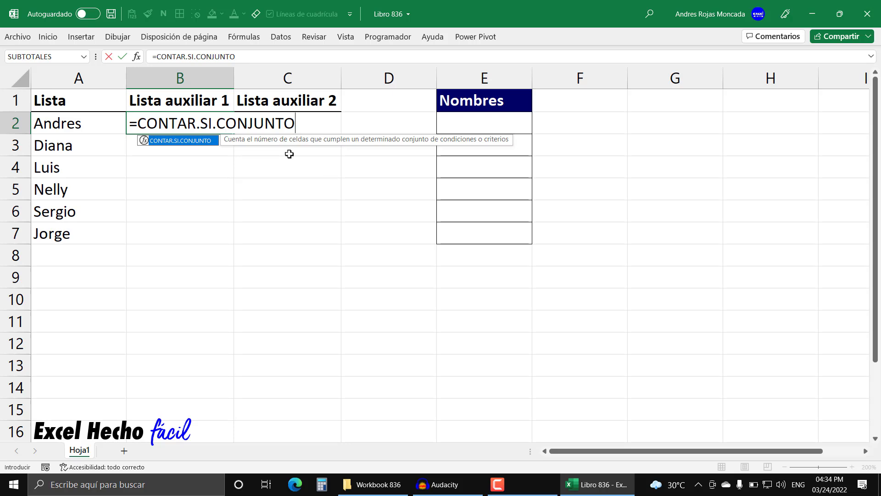
pyautogui.write('(')
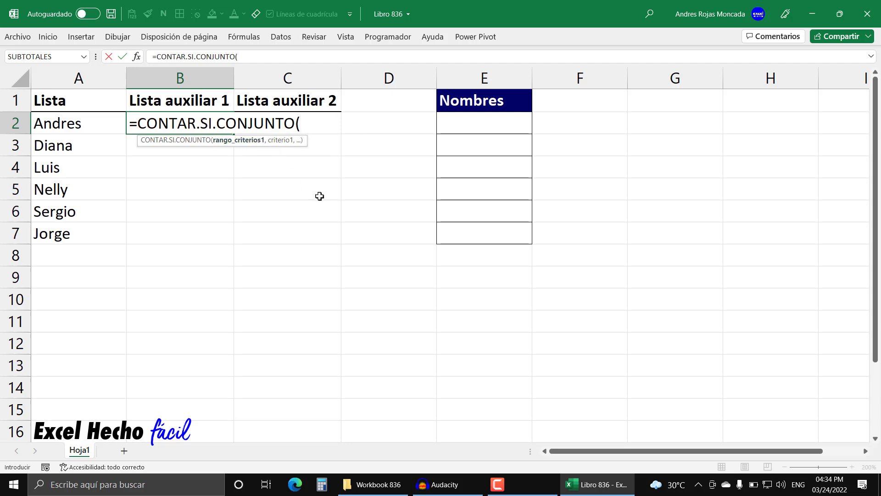
# Step: Complete the B2 formula with absolute criteria range $E$2:$E$7 and criterion A2, and fill it down through B7
pyautogui.moveTo(448, 235); pyautogui.dragTo(457, 127)
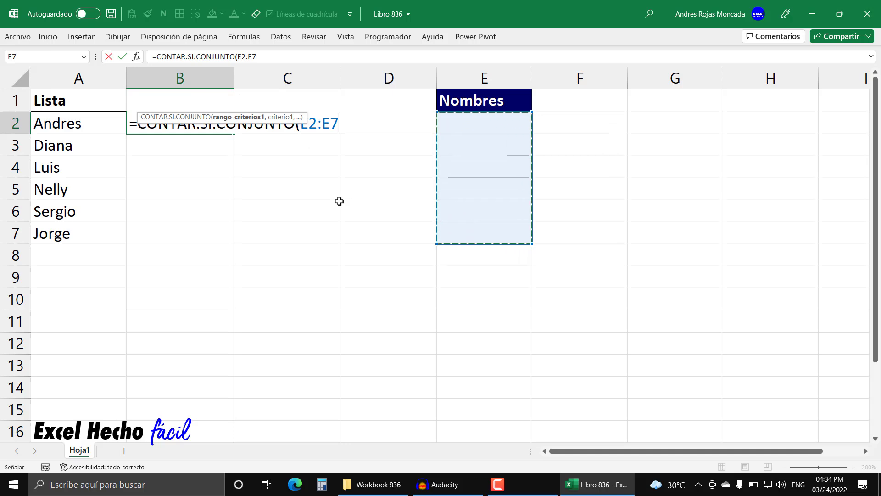
pyautogui.press('F4')
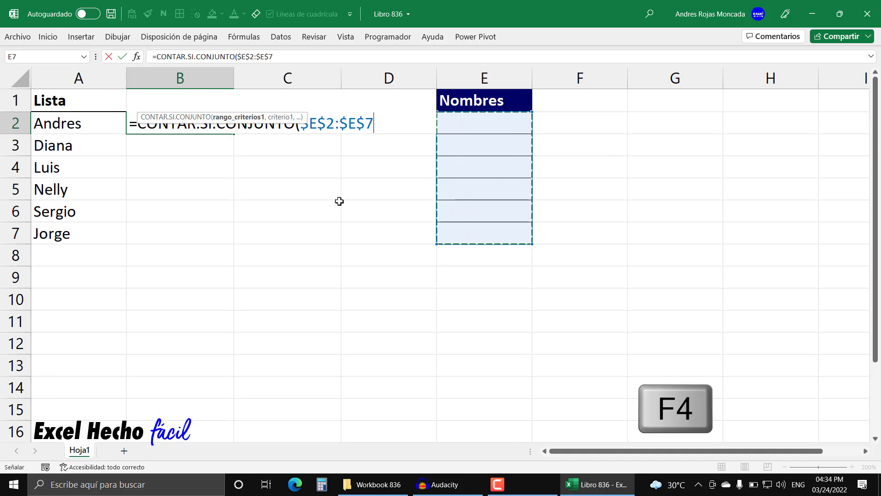
pyautogui.moveTo(298, 118); pyautogui.dragTo(291, 269)
pyautogui.write(',')
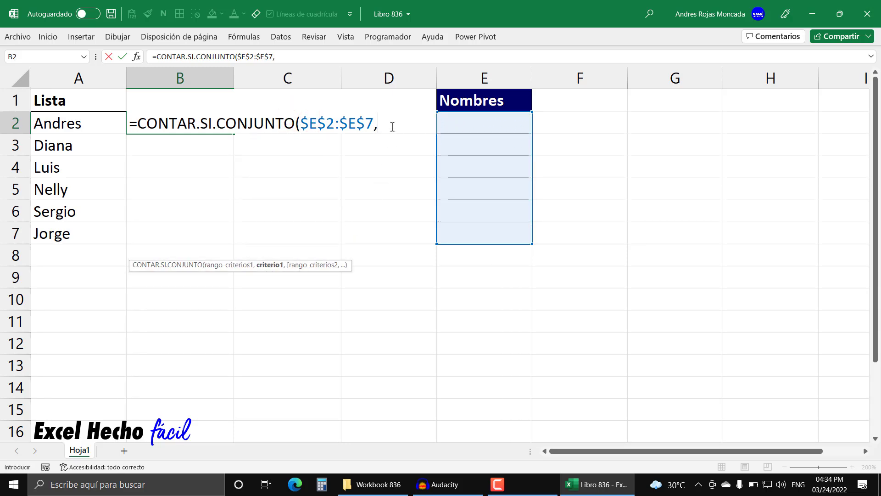
pyautogui.click(98, 123)
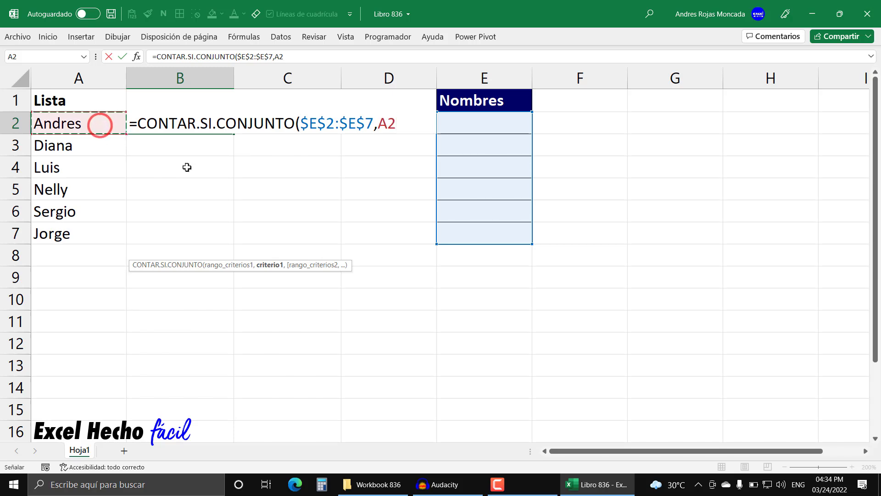
pyautogui.write(')')
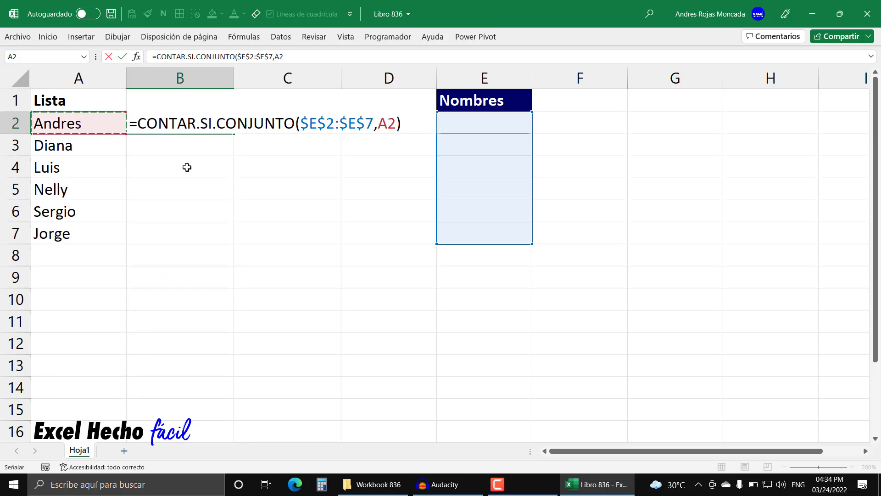
pyautogui.press('Return')
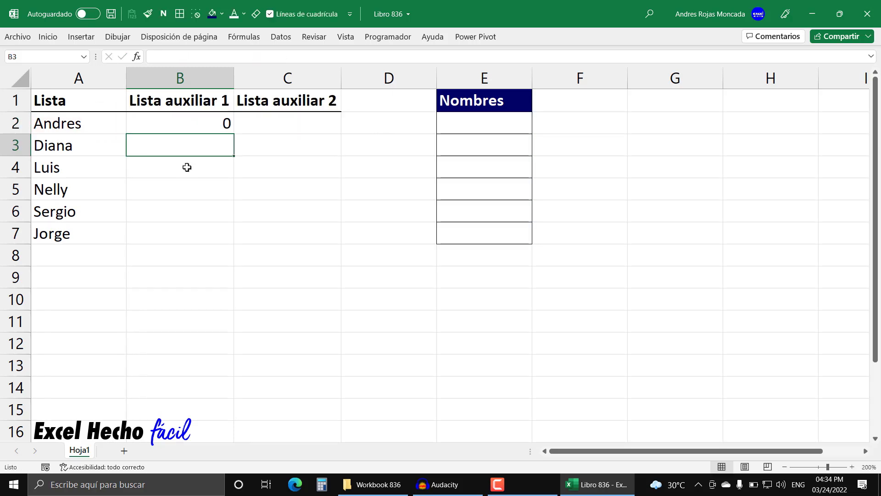
pyautogui.click(189, 123)
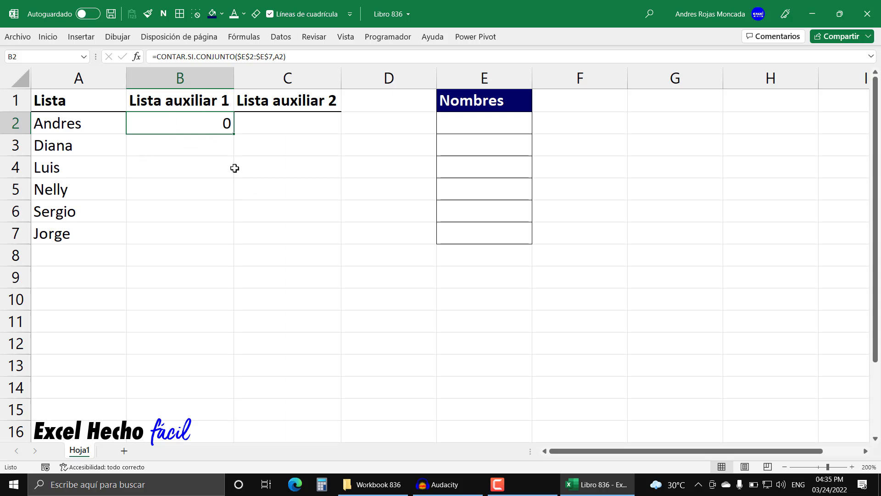
pyautogui.moveTo(233, 136); pyautogui.dragTo(234, 238)
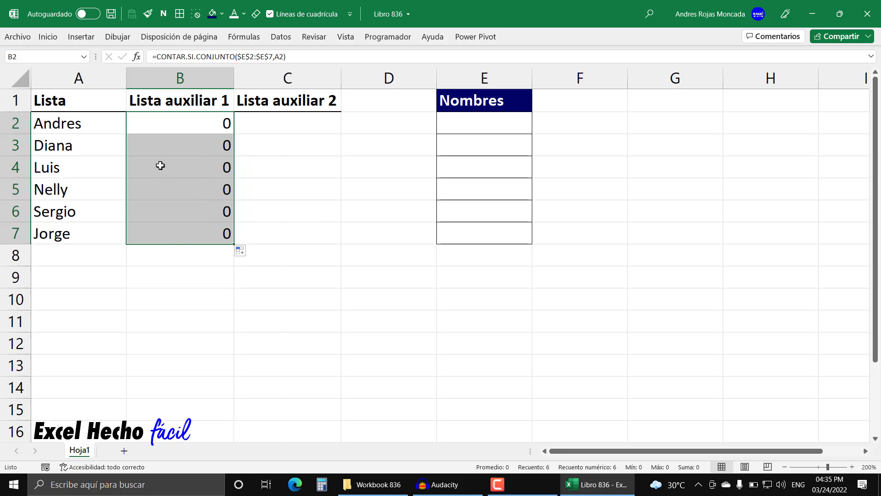
# Step: Test the count formulas by entering the name from A3 in cell E7, and clear E7 again
pyautogui.click(106, 146)
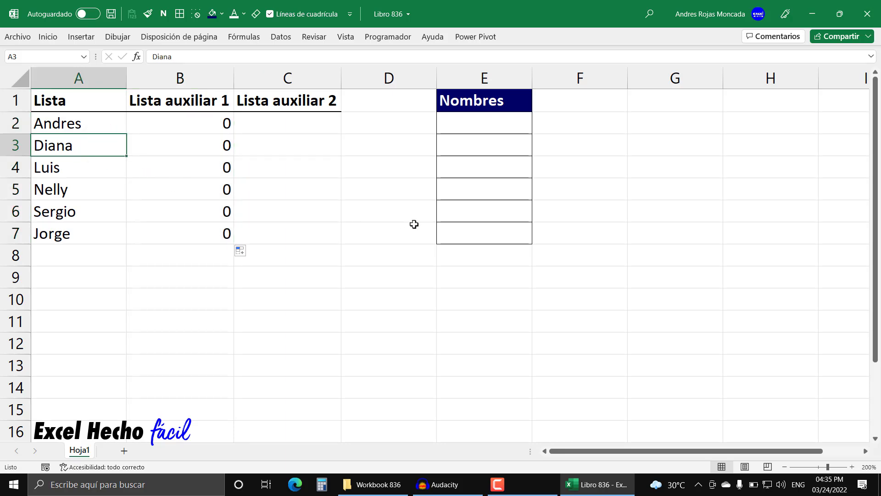
pyautogui.click(465, 233)
pyautogui.write('Diana')
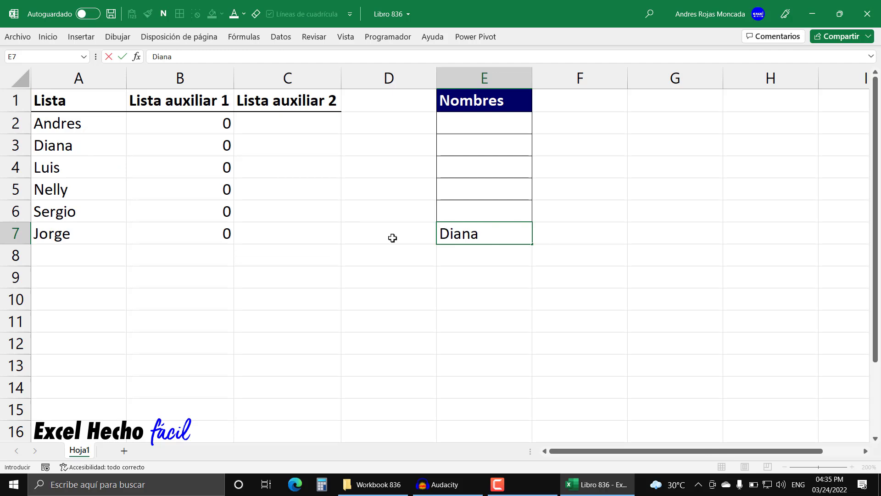
pyautogui.press('Return')
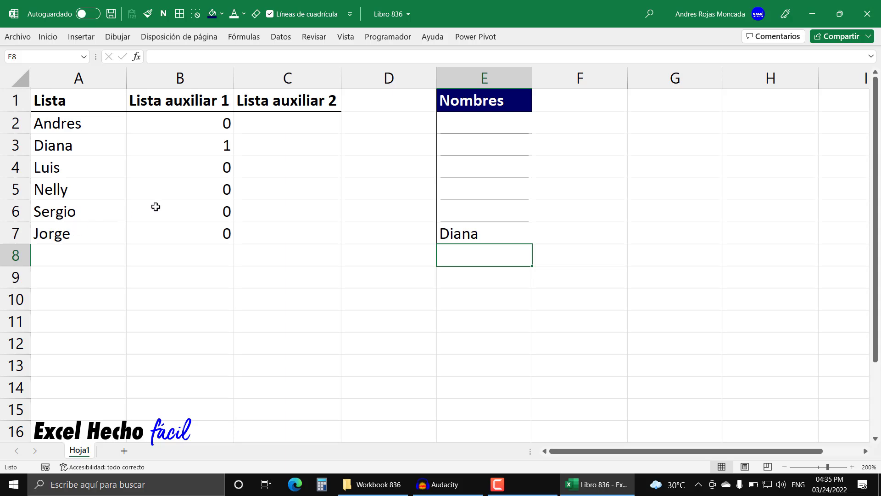
pyautogui.click(462, 233)
pyautogui.click(462, 233)
pyautogui.press('Delete')
# Step: Begin an SI formula in cell C2 with the logical test $B$2:$B$7=0
pyautogui.click(286, 128)
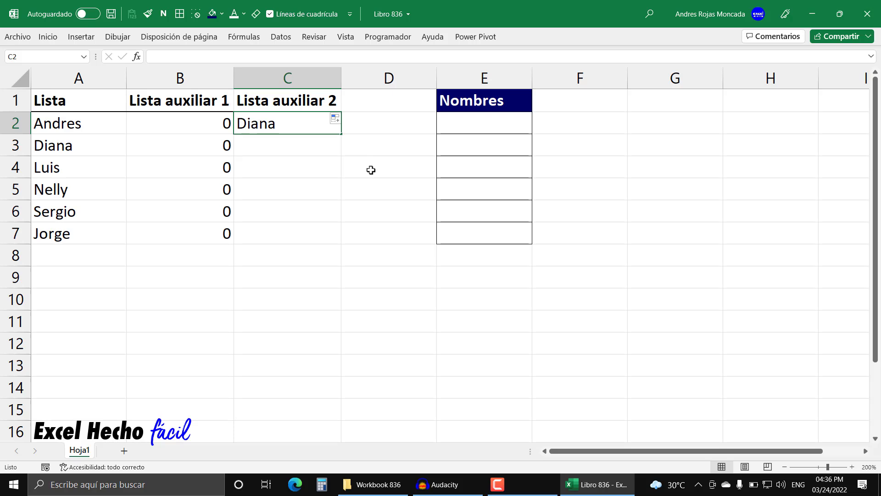
pyautogui.write('=s')
pyautogui.press('Tab')
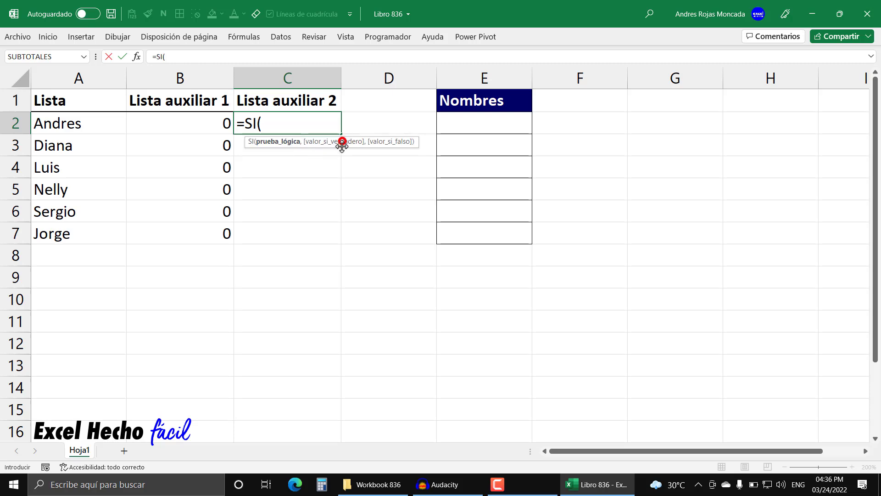
pyautogui.moveTo(342, 141); pyautogui.dragTo(306, 265)
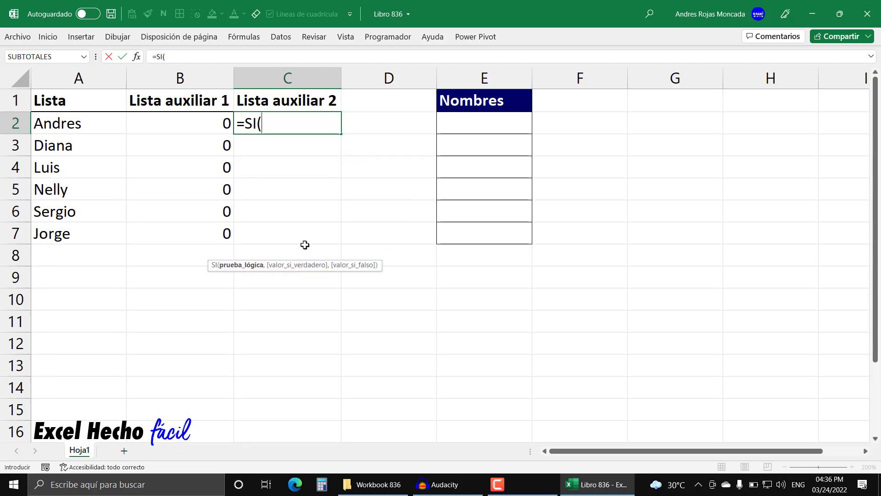
pyautogui.moveTo(216, 233); pyautogui.dragTo(221, 123)
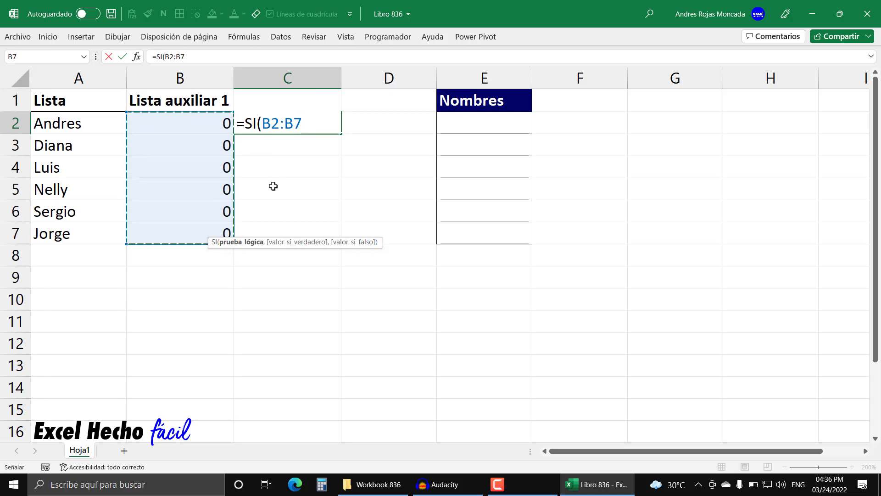
pyautogui.press('F4')
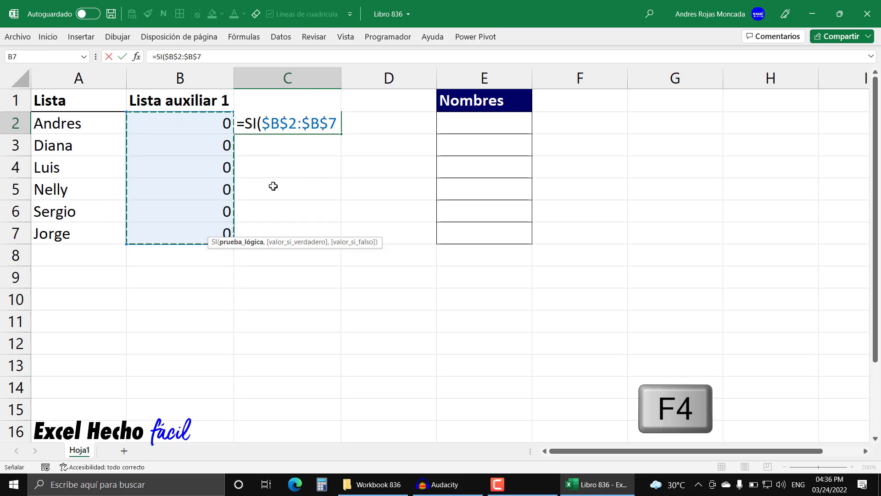
pyautogui.write('=')
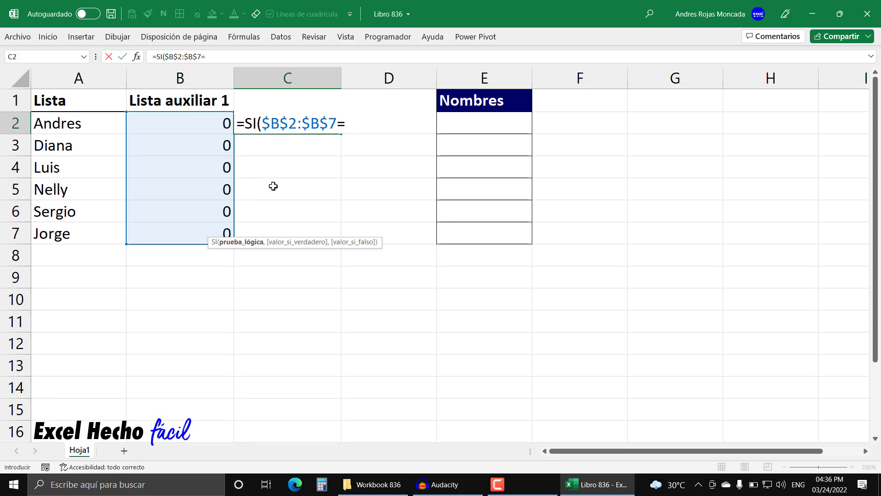
pyautogui.write('0')
# Step: Evaluate the logical test inside the C2 formula to inspect its array, and restore the original expression
pyautogui.click(247, 242)
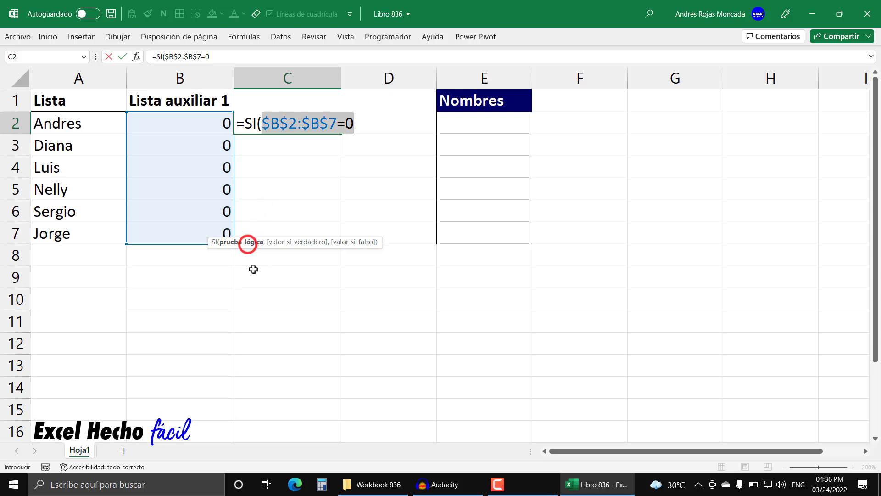
pyautogui.press('F9')
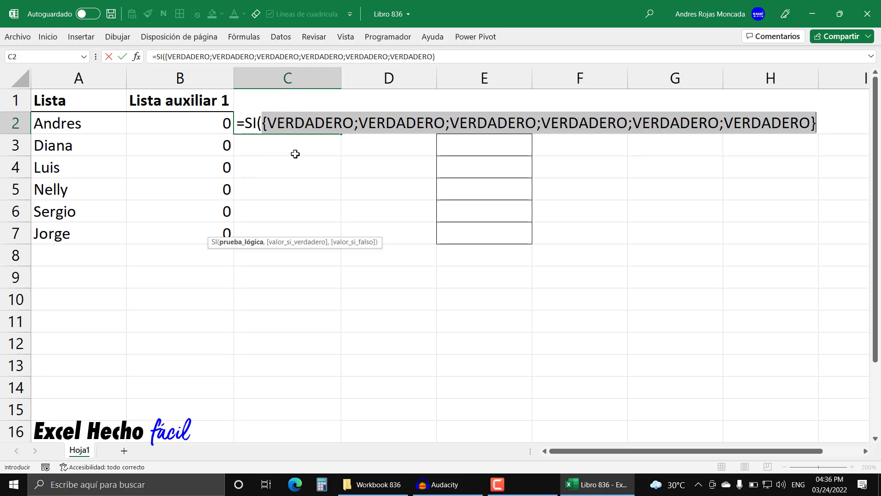
pyautogui.hotkey('ctrl', 'z')
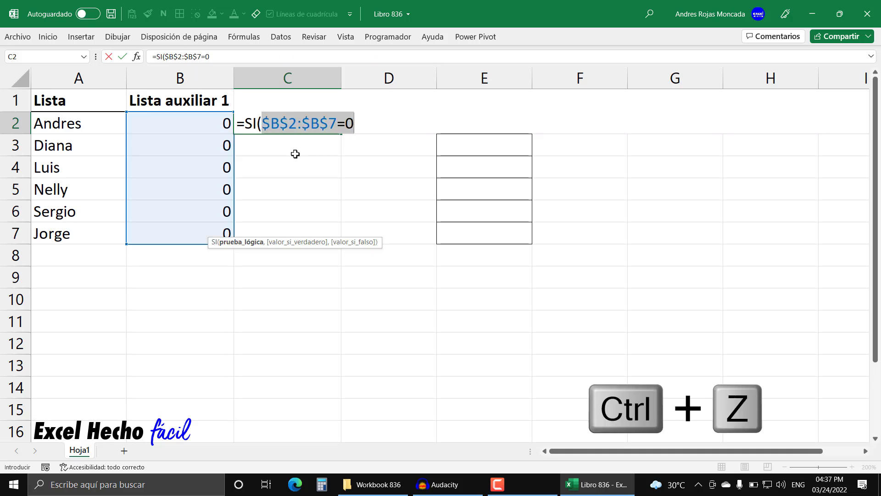
# Step: Add FILA($B$2:$B$7) as the value-if-true argument of the SI formula in C2
pyautogui.click(365, 122)
pyautogui.write(',')
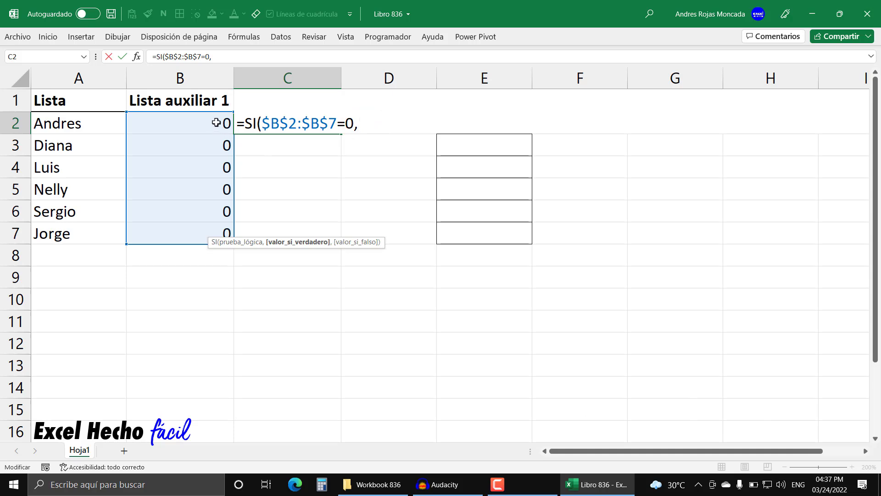
pyautogui.moveTo(373, 243); pyautogui.dragTo(367, 264)
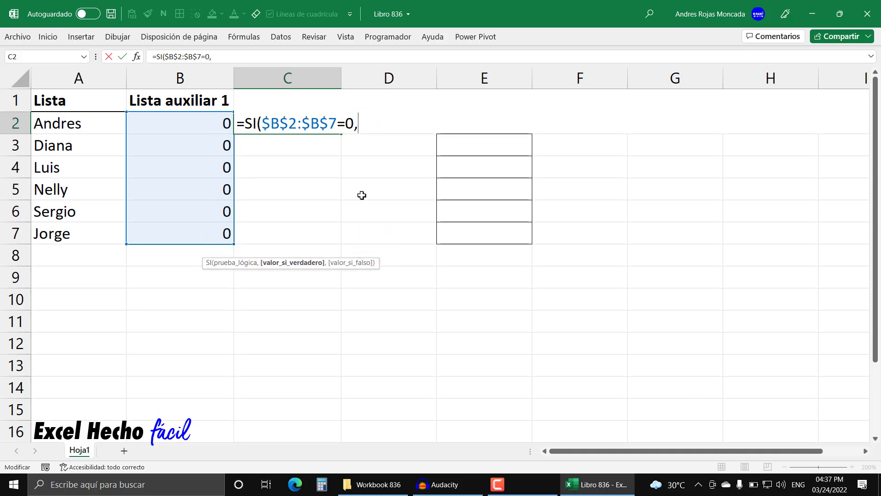
pyautogui.write('fil')
pyautogui.press('Tab')
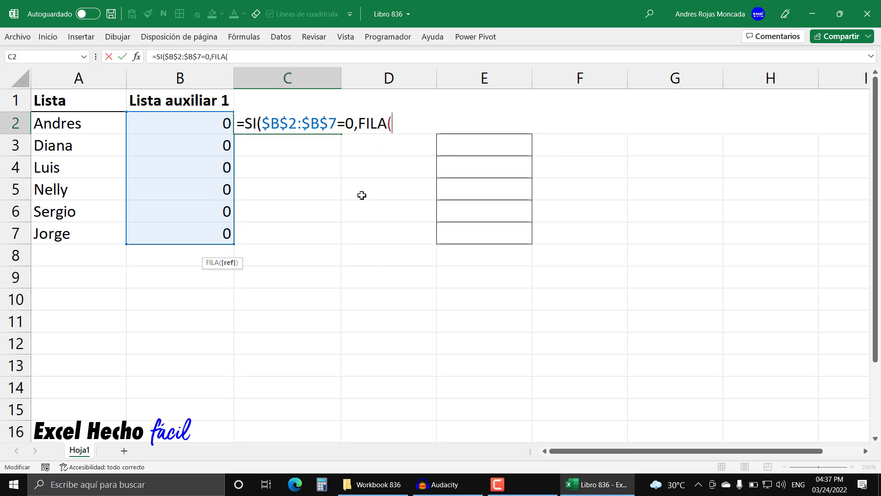
pyautogui.moveTo(206, 230); pyautogui.dragTo(213, 121)
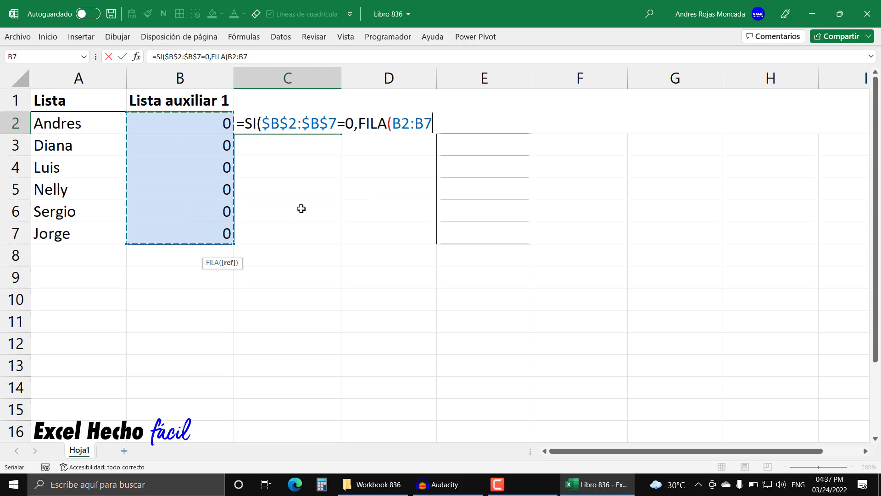
pyautogui.press('F4')
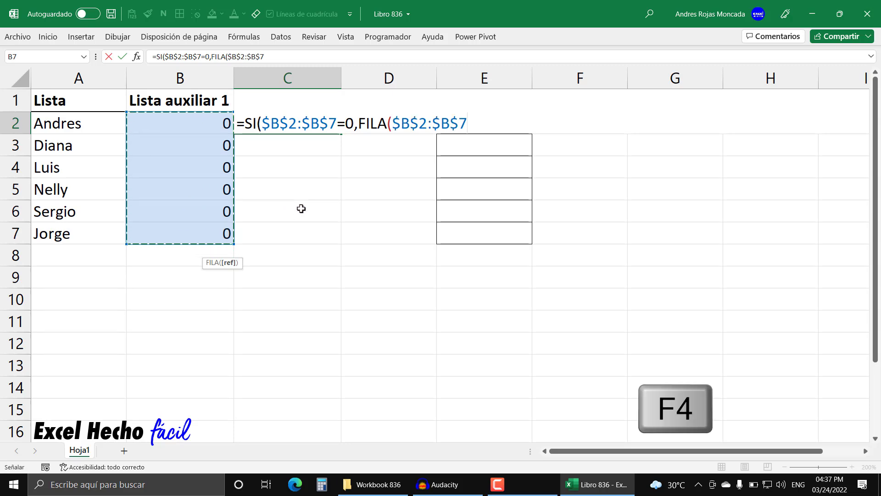
pyautogui.write(')')
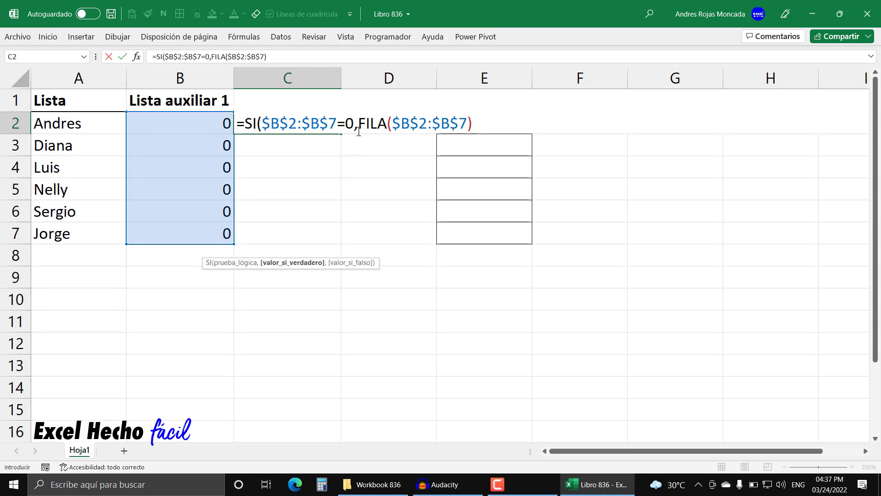
# Step: Evaluate the FILA($B$2:$B$7) part of the C2 formula to inspect its row numbers, and restore the expression
pyautogui.moveTo(358, 123); pyautogui.dragTo(488, 125)
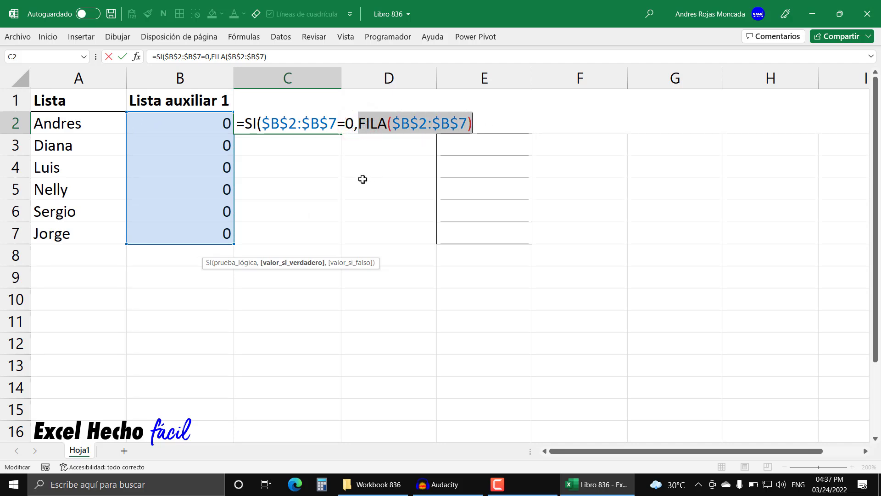
pyautogui.press('F9')
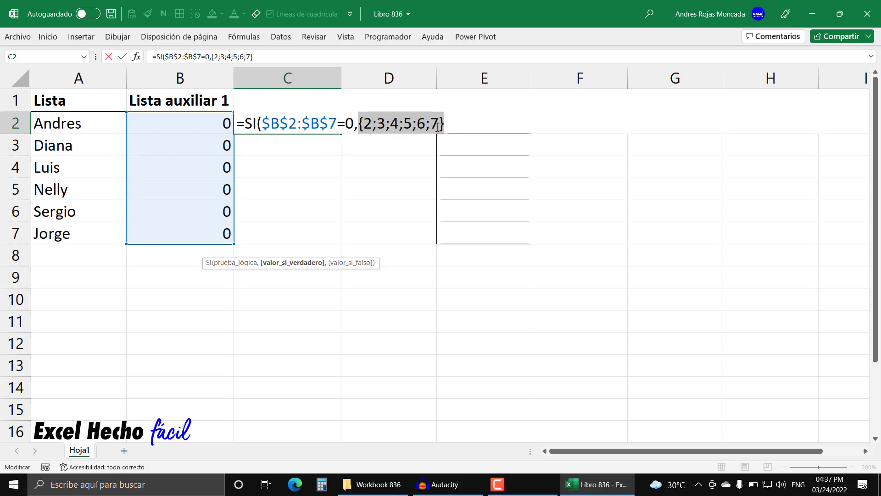
pyautogui.hotkey('ctrl', 'z')
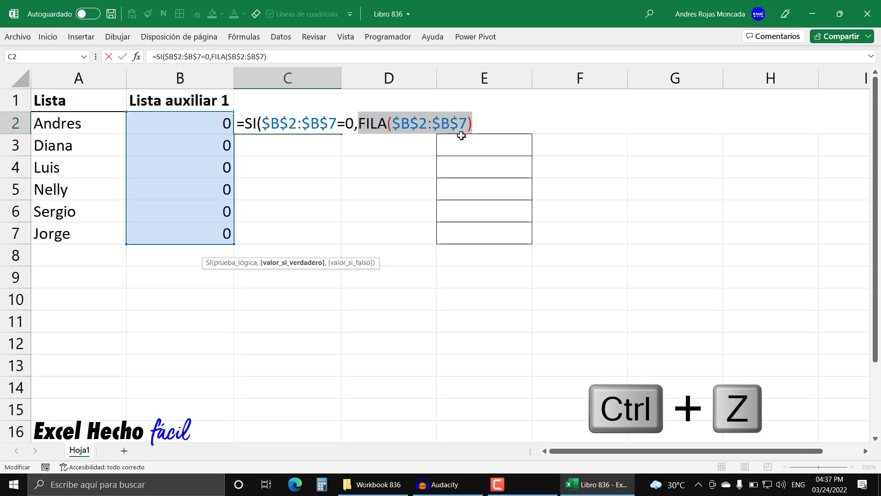
# Step: Extend the value-if-true argument of the C2 formula with -FILA($B$2)+1, using an absolute reference to B2
pyautogui.click(472, 123)
pyautogui.write('-fila(')
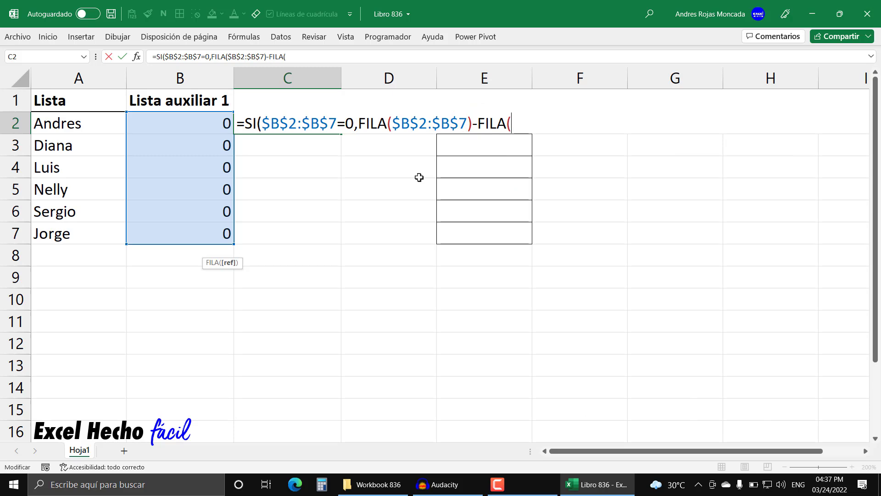
pyautogui.click(209, 125)
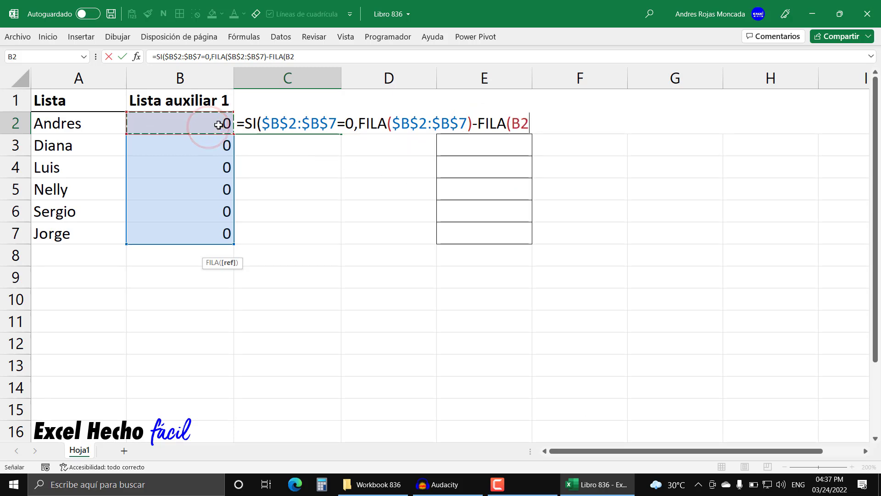
pyautogui.press('F4')
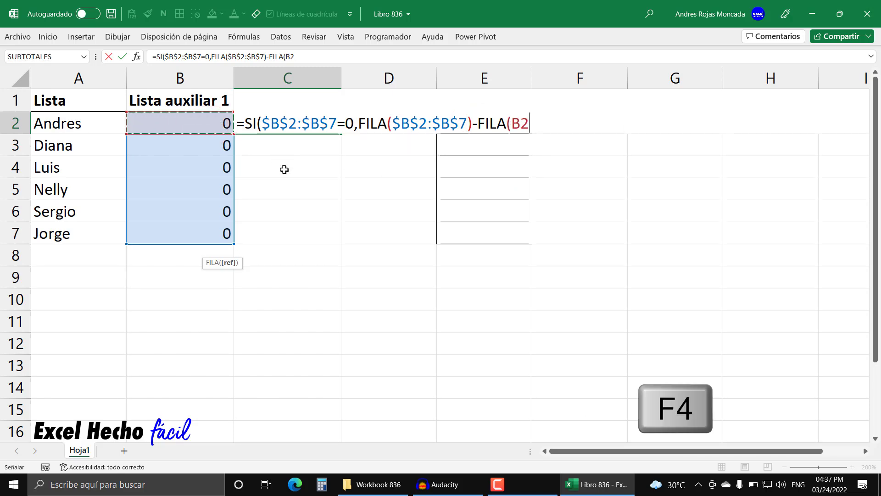
pyautogui.write(')')
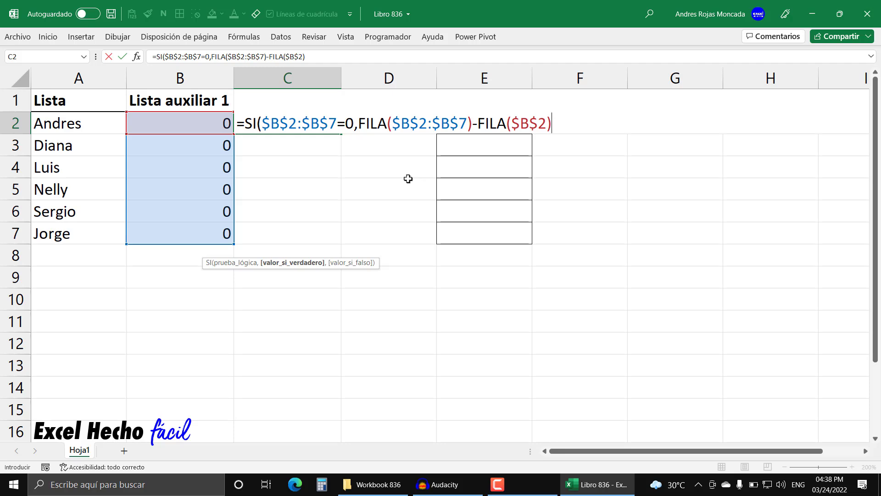
pyautogui.write('+1')
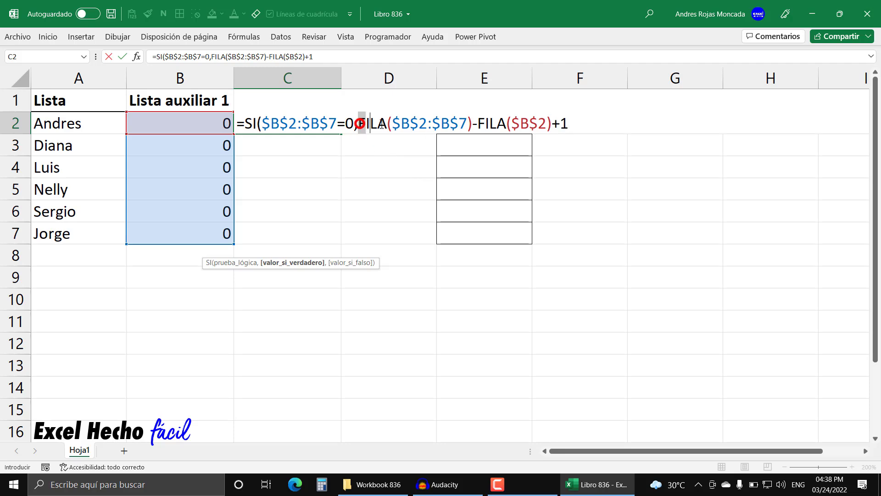
# Step: Evaluate the FILA($B$2:$B$7)-FILA($B$2)+1 part of the C2 formula to inspect its array, and restore the expression
pyautogui.moveTo(359, 123); pyautogui.dragTo(579, 124)
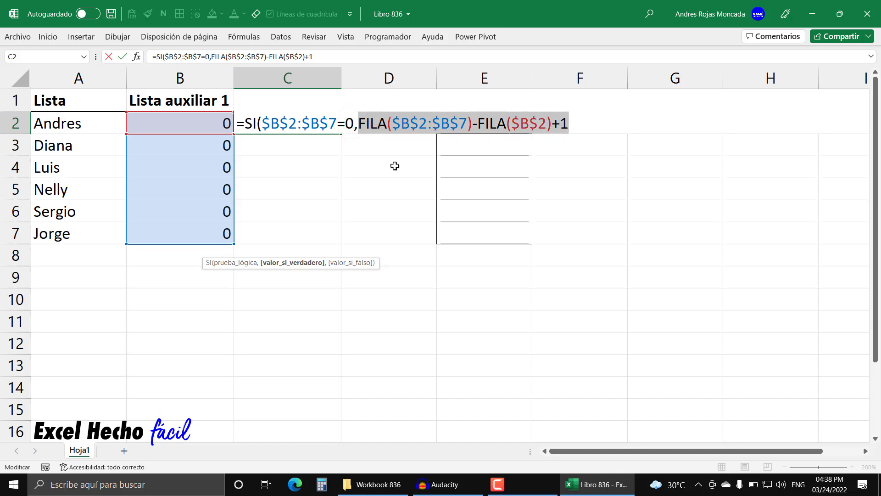
pyautogui.press('F9')
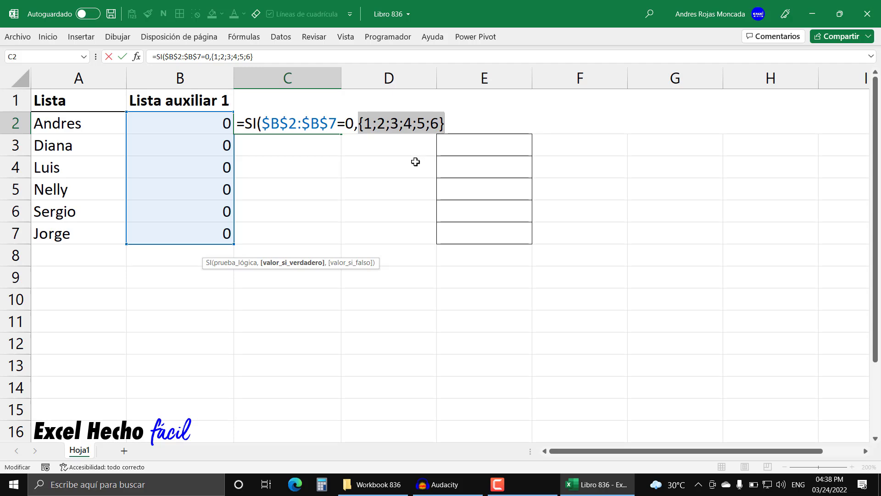
pyautogui.hotkey('ctrl', 'z')
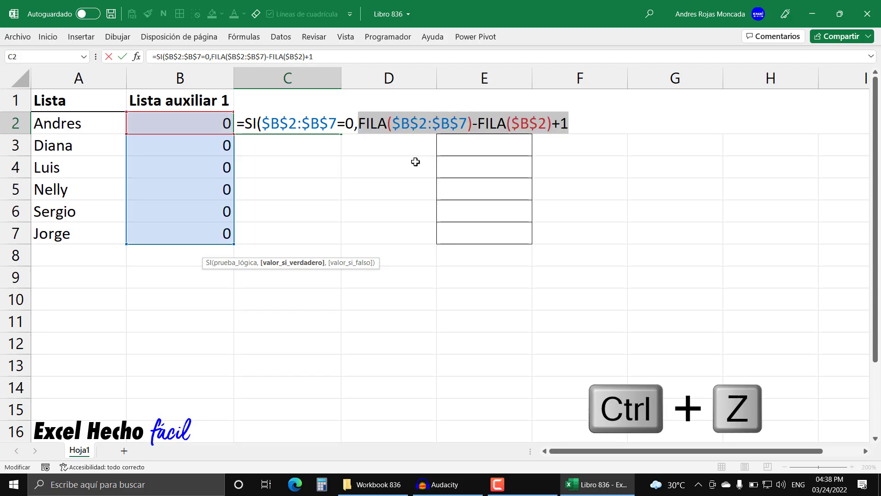
# Step: Close the SI function in C2 and evaluate the whole formula to inspect its array, restoring the original expression
pyautogui.click(576, 119)
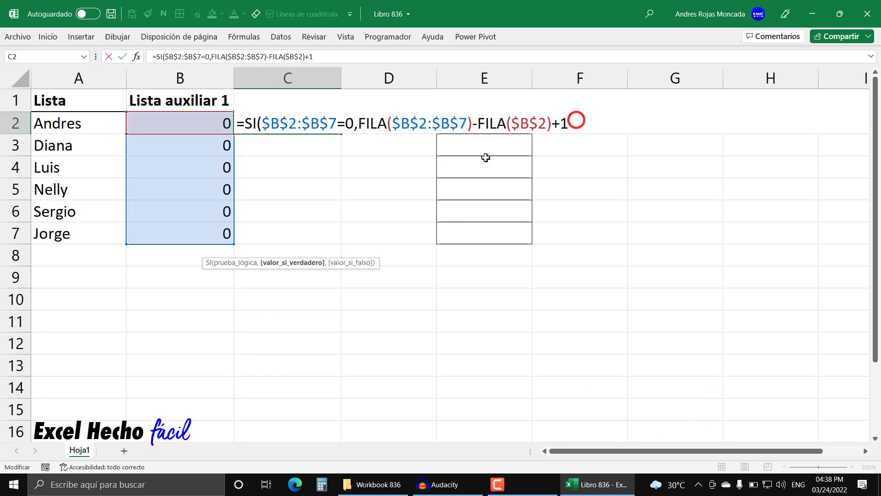
pyautogui.write(')')
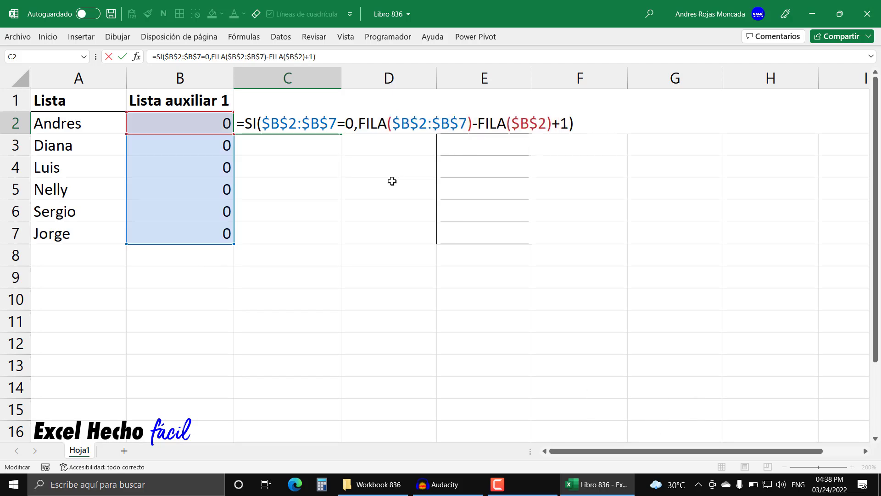
pyautogui.press('F9')
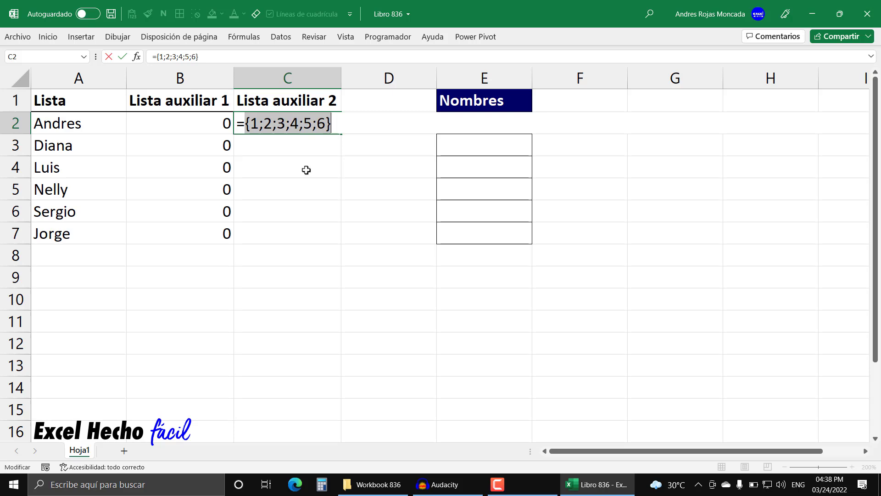
pyautogui.hotkey('ctrl', 'z')
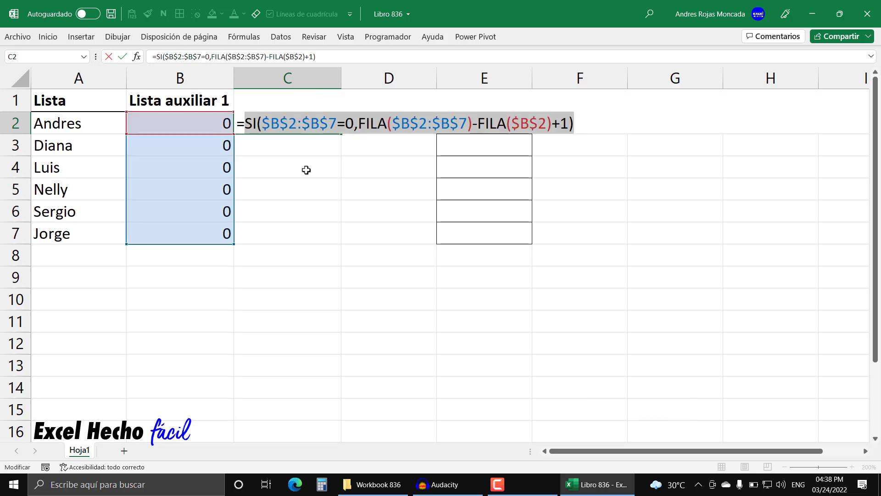
# Step: Wrap the SI expression in C2 in a K.ESIMO.MENOR function so that it serves as the matriz argument
pyautogui.click(246, 120)
pyautogui.write('k')
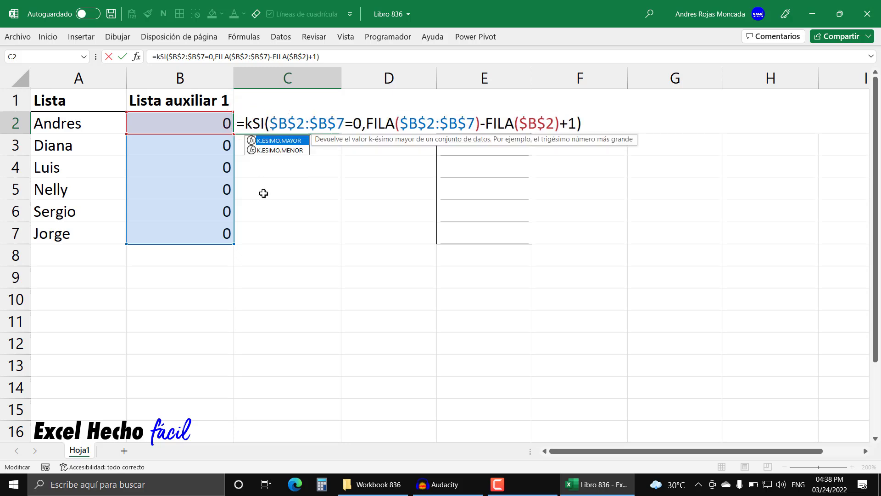
pyautogui.write('.')
pyautogui.press('Down')
pyautogui.press('Tab')
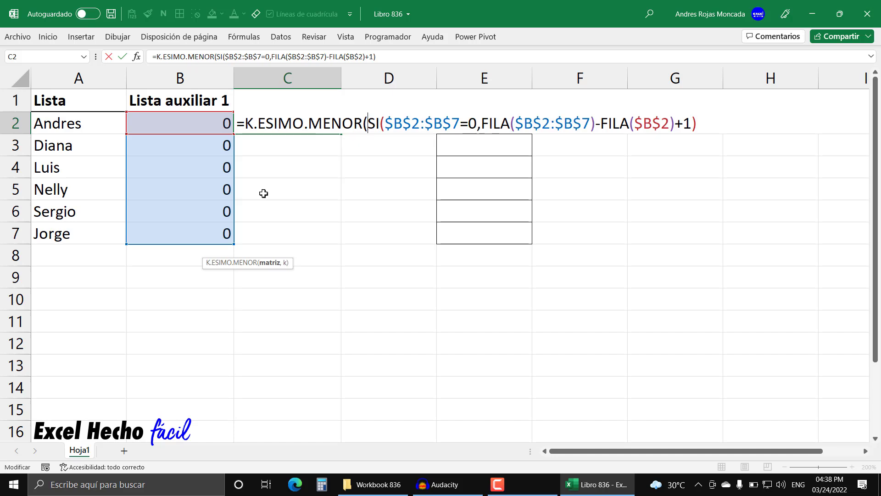
pyautogui.click(274, 262)
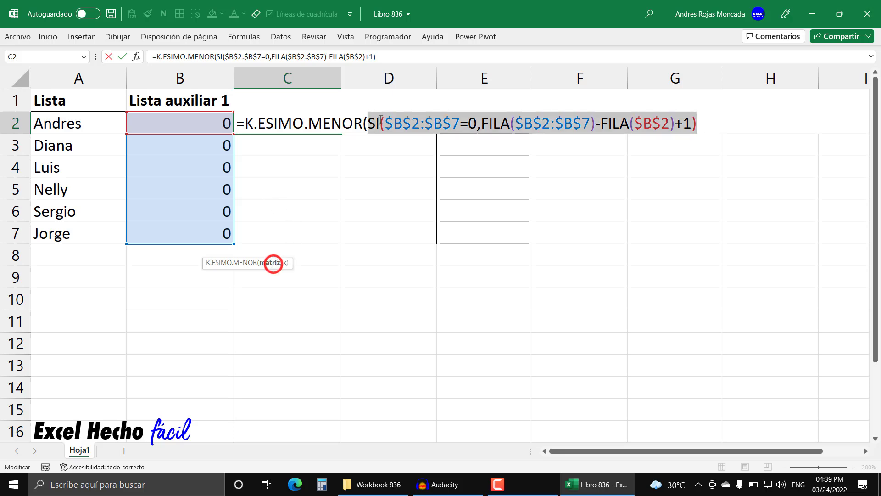
# Step: Add FILAS($C$2:C2) as the k argument of K.ESIMO.MENOR in the C2 formula
pyautogui.click(696, 123)
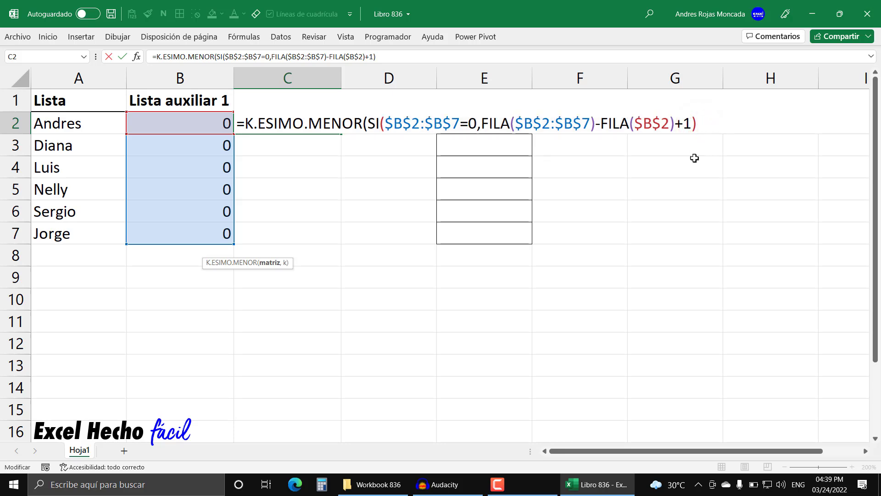
pyautogui.write(',')
pyautogui.write('fil')
pyautogui.press('Down')
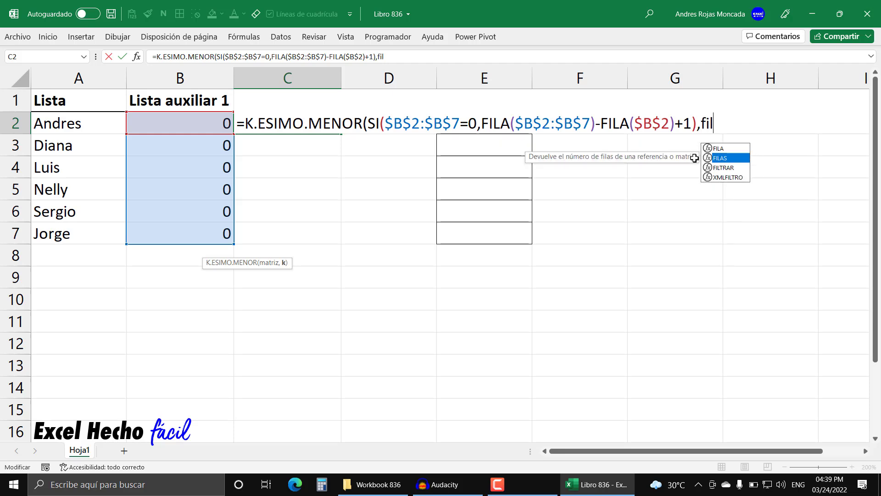
pyautogui.press('Tab')
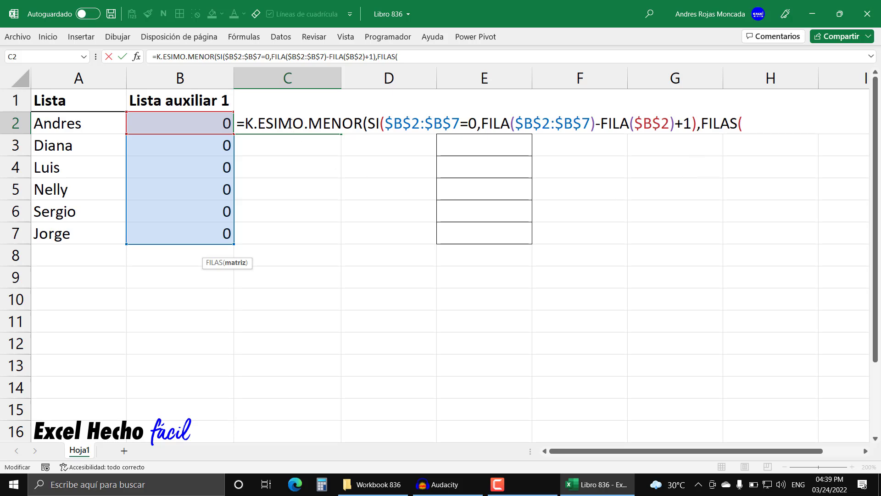
pyautogui.write('C')
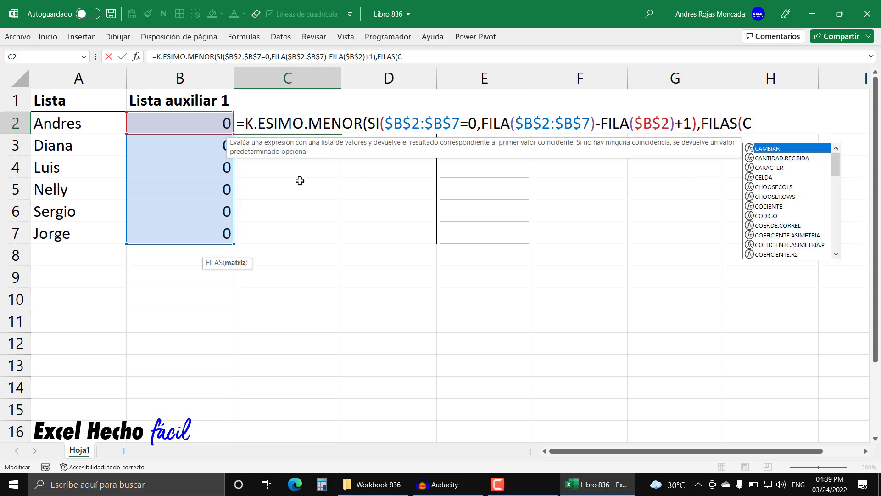
pyautogui.write('$2')
pyautogui.press('F4')
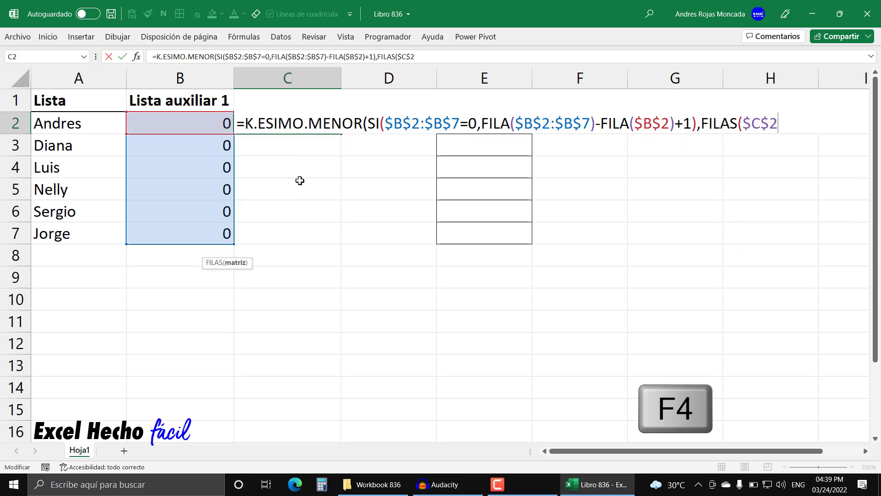
pyautogui.write(':C2)')
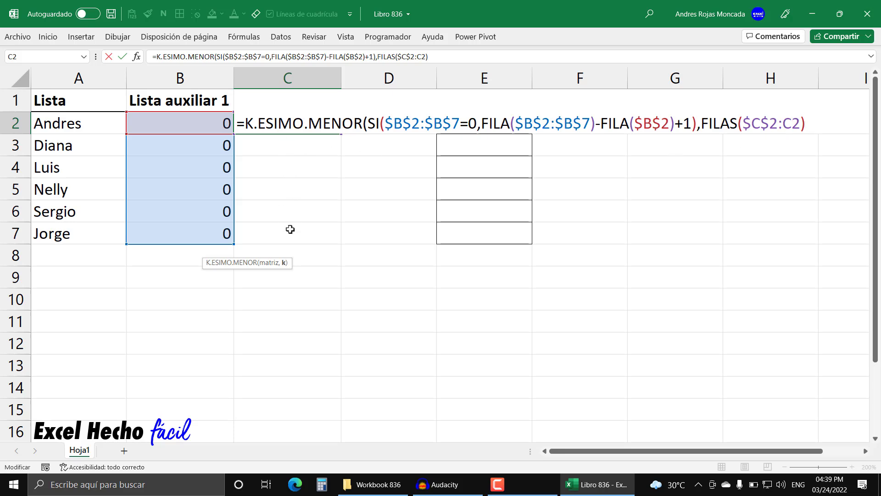
# Step: Close the K.ESIMO.MENOR function and evaluate the complete C2 formula to inspect its result, restoring the expression
pyautogui.click(808, 124)
pyautogui.write(')')
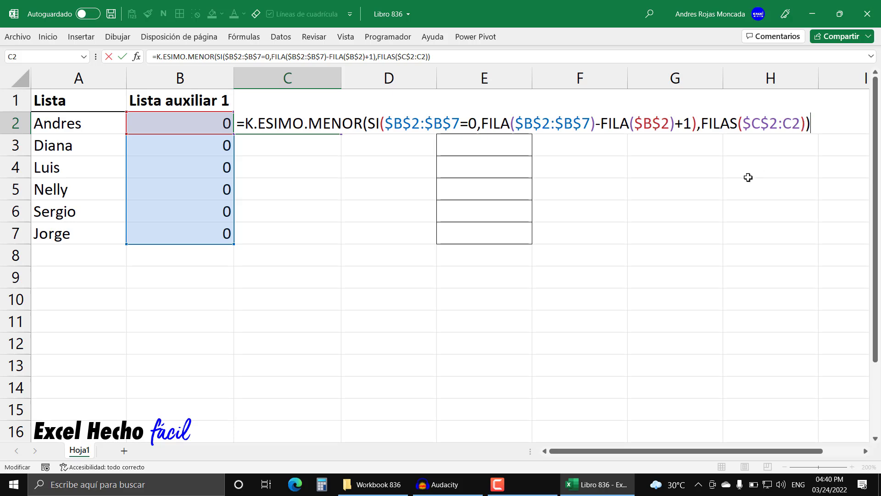
pyautogui.press('F9')
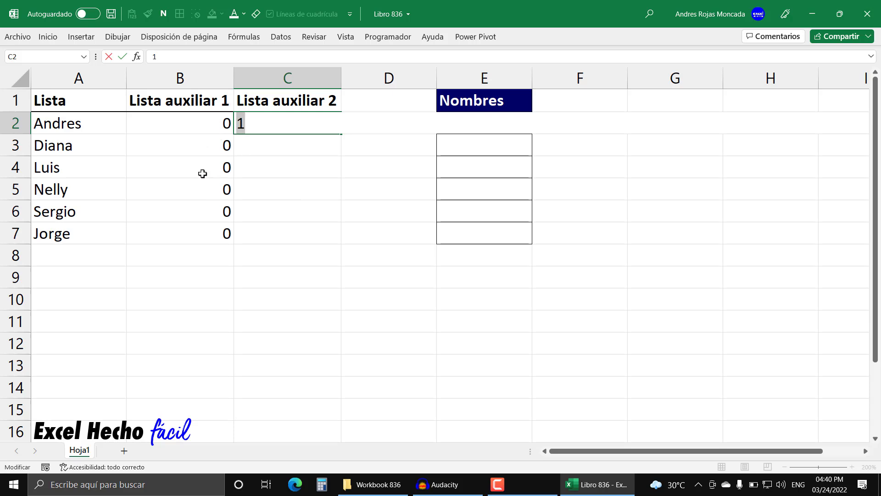
pyautogui.hotkey('ctrl', 'z')
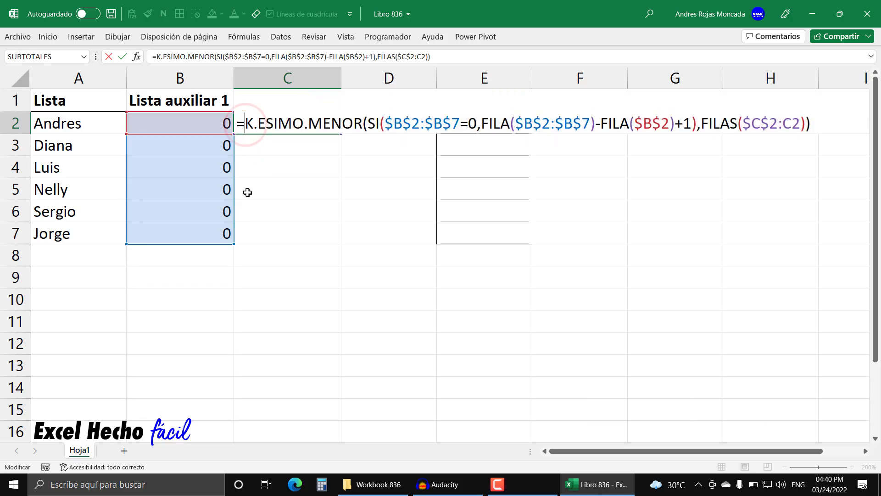
# Step: Wrap the K.ESIMO.MENOR expression in C2 in an INDICE function with A2:A7 as its matriz argument, and close it
pyautogui.write('ind')
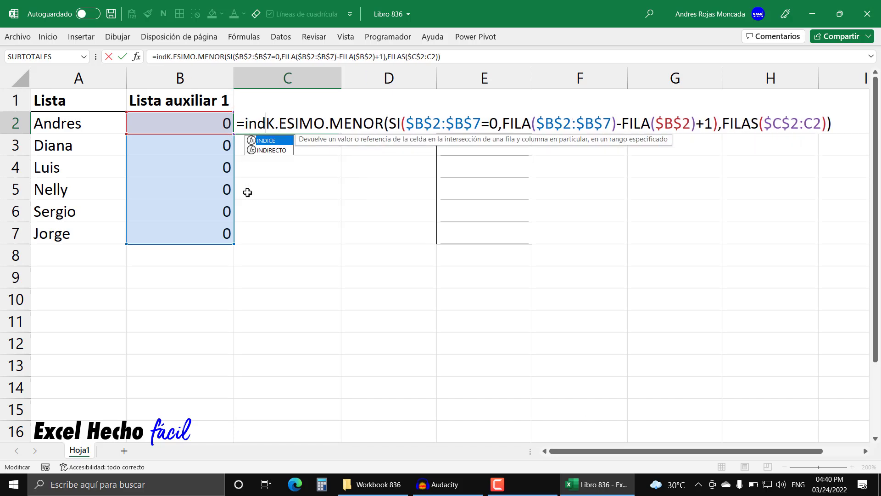
pyautogui.press('Tab')
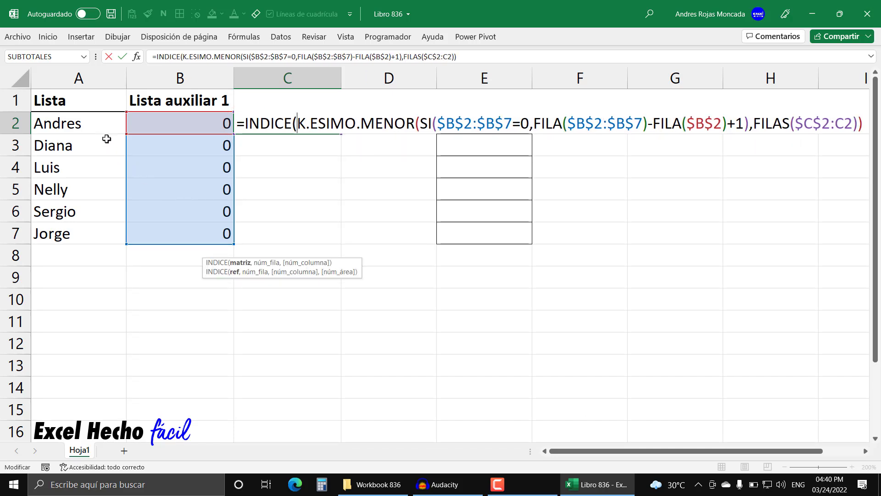
pyautogui.moveTo(107, 123); pyautogui.dragTo(109, 234)
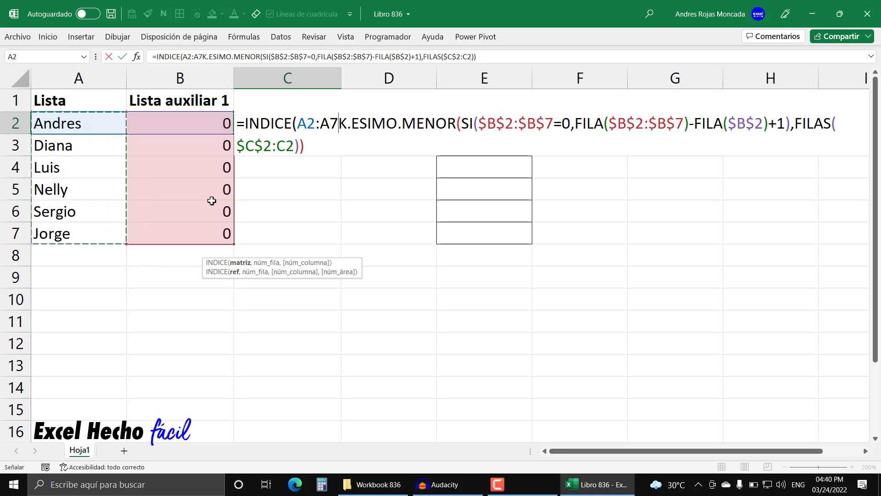
pyautogui.click(317, 146)
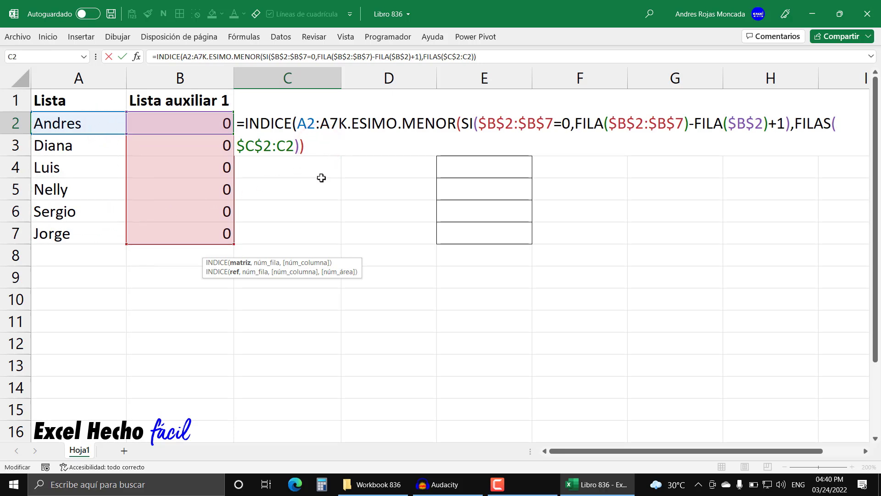
pyautogui.click(340, 126)
pyautogui.write(',')
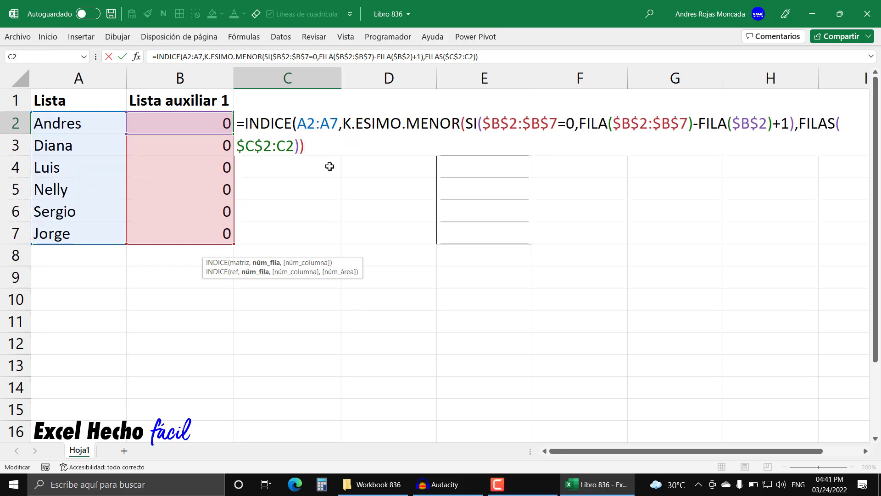
pyautogui.click(265, 262)
pyautogui.click(310, 147)
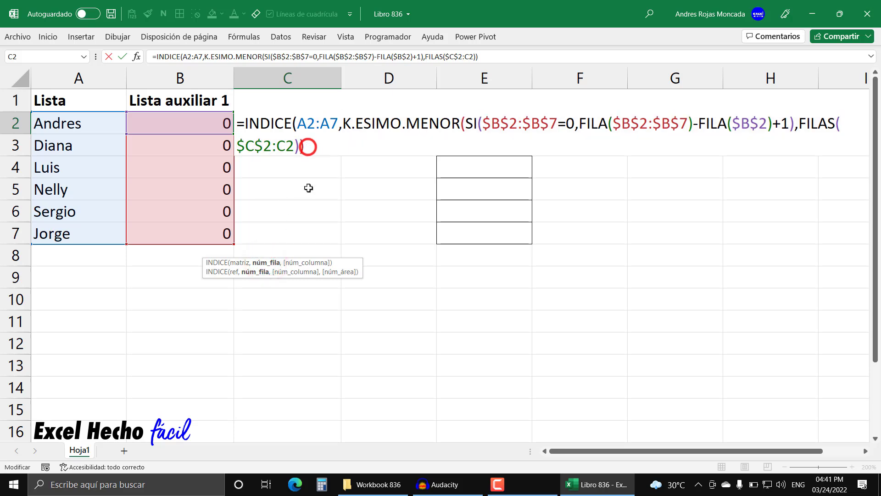
pyautogui.write(')')
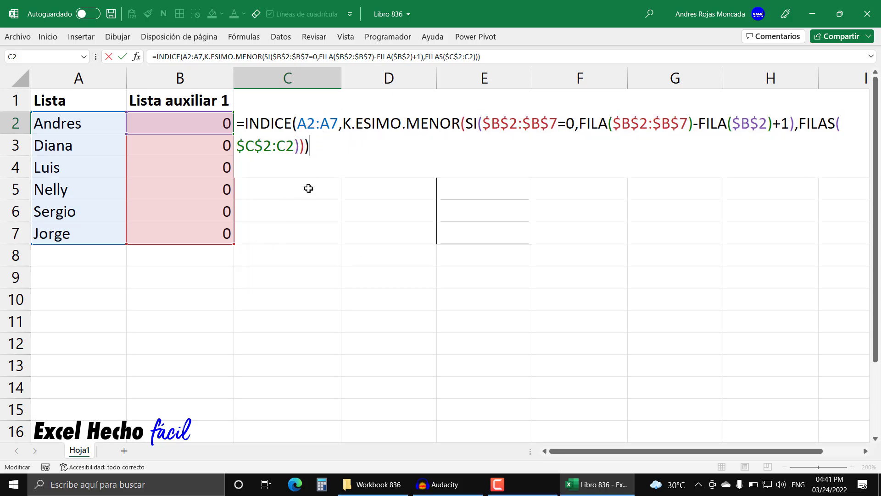
# Step: Make the INDICE range in the C2 formula absolute as $A$2:$A$7
pyautogui.click(317, 124)
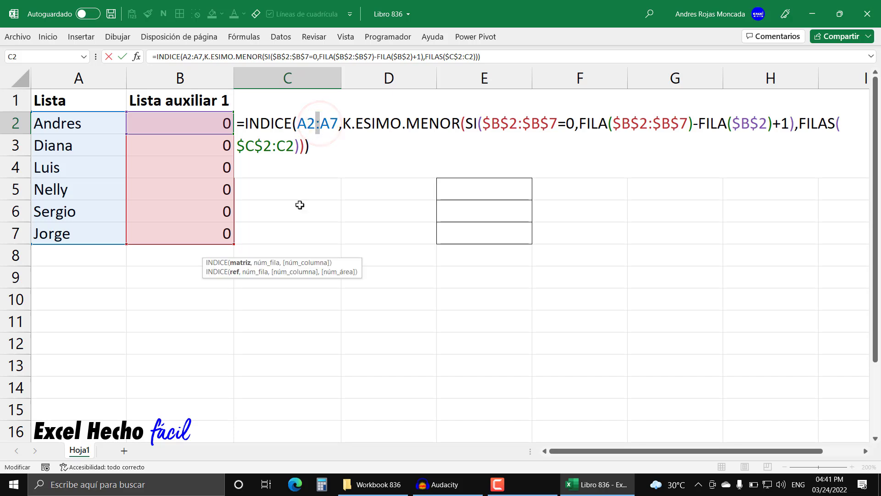
pyautogui.press('F4')
pyautogui.click(353, 147)
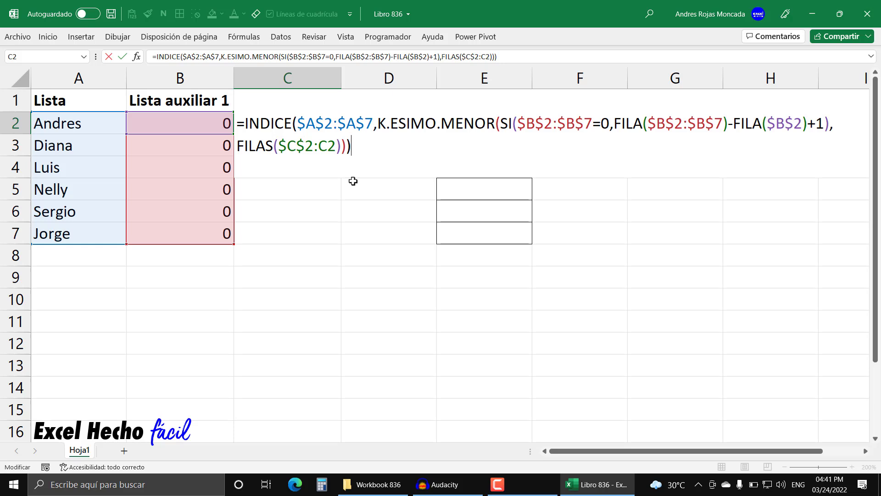
# Step: Enter the C2 formula as an array formula and fill it down to C7
pyautogui.hotkey('ctrl', 'shift', 'Return')
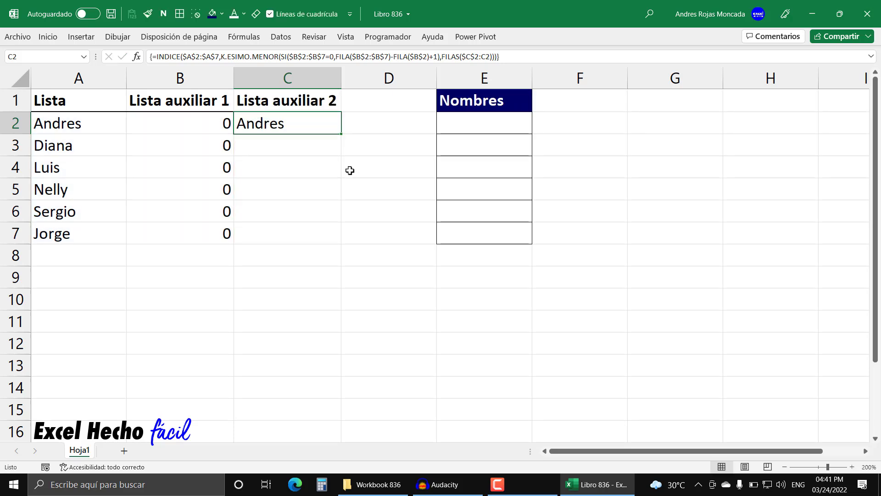
pyautogui.moveTo(342, 134); pyautogui.dragTo(321, 237)
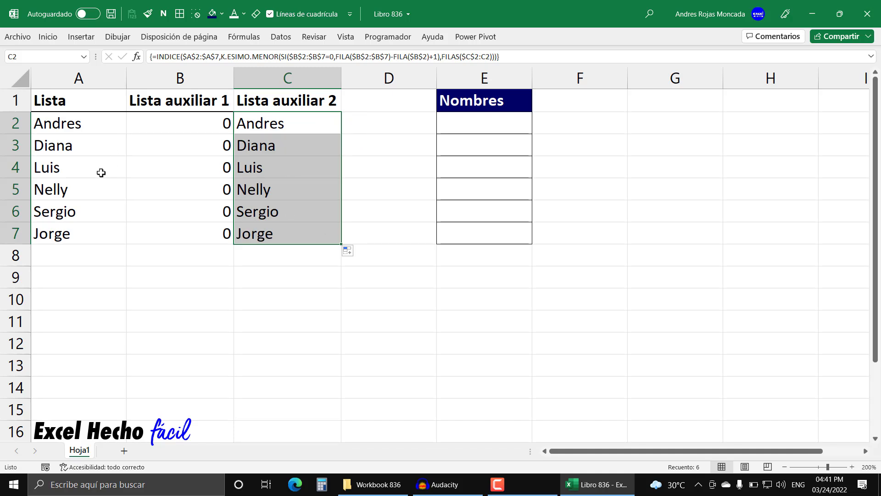
# Step: Enter the name from A3 in cell E7 of the Nombres column to test the auxiliary lists
pyautogui.click(458, 234)
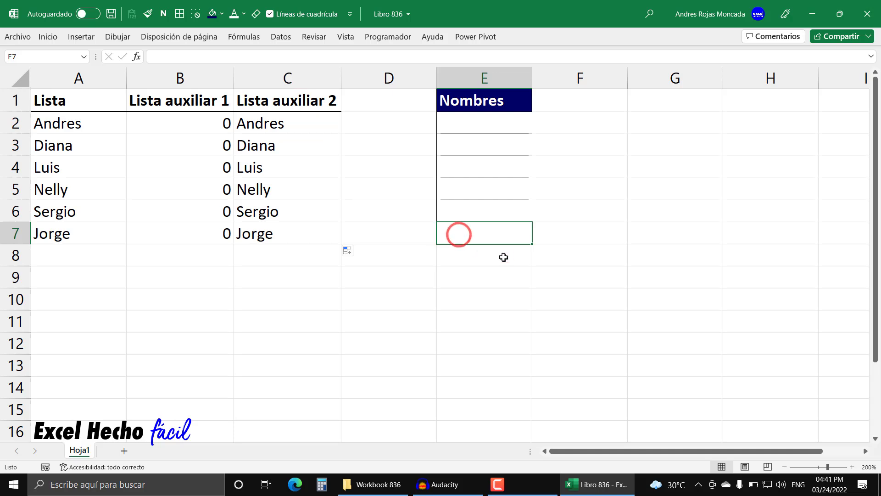
pyautogui.click(483, 216)
pyautogui.click(484, 192)
pyautogui.click(487, 168)
pyautogui.click(485, 146)
pyautogui.click(484, 123)
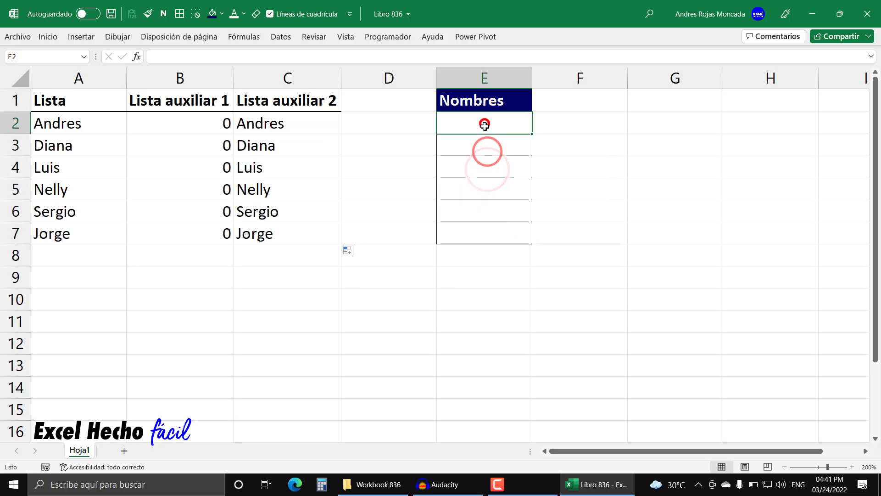
pyautogui.click(479, 235)
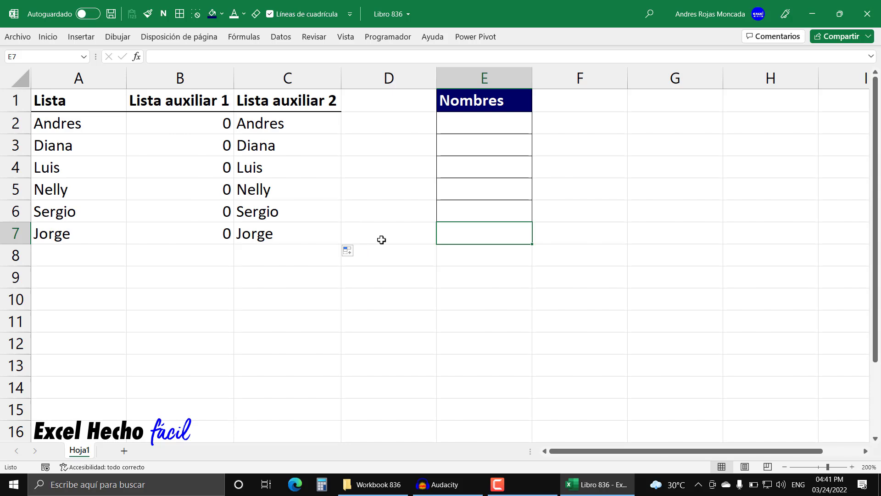
pyautogui.write('Diana')
pyautogui.press('Return')
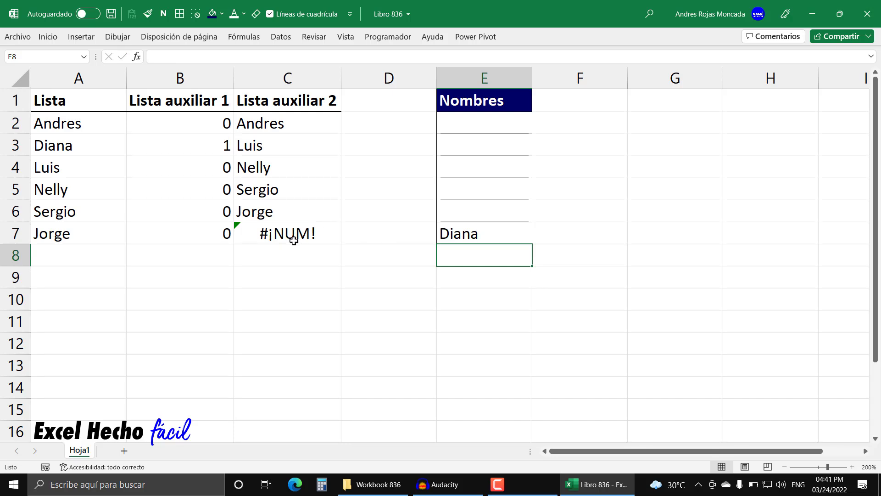
# Step: Wrap the INDICE expression in C2 in a SI.ERROR function as its valor argument
pyautogui.click(302, 125)
pyautogui.press('F2')
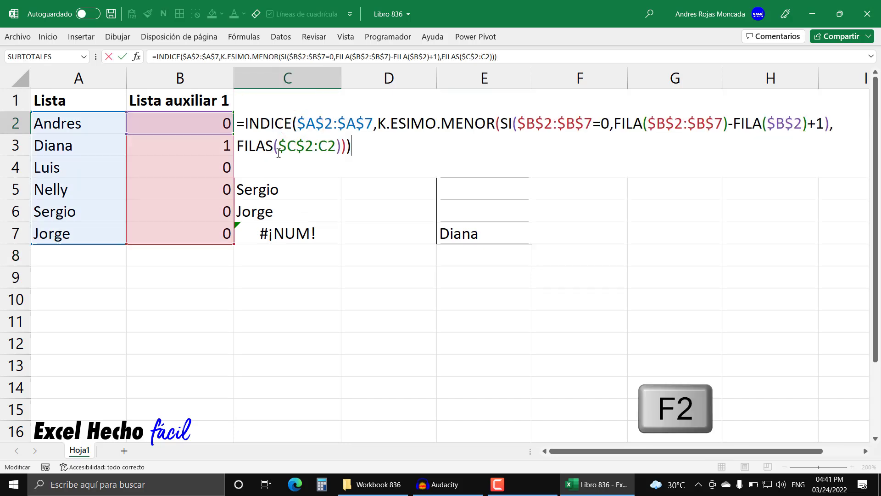
pyautogui.click(246, 124)
pyautogui.write('si')
pyautogui.press('Down')
pyautogui.press('Down')
pyautogui.press('Tab')
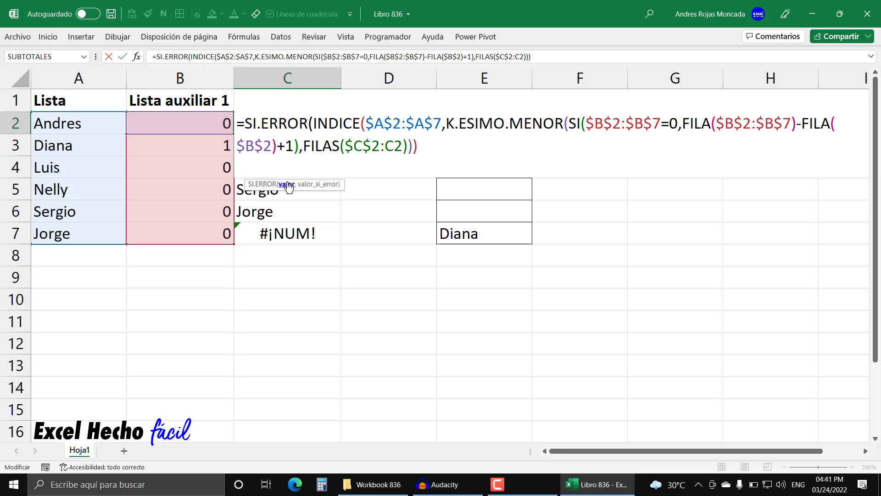
# Step: Complete SI.ERROR in C2 with an empty string ("") as valor_si_error, and fill the array formula down to C7
pyautogui.hotkey('ctrl', 'shift', 'End')
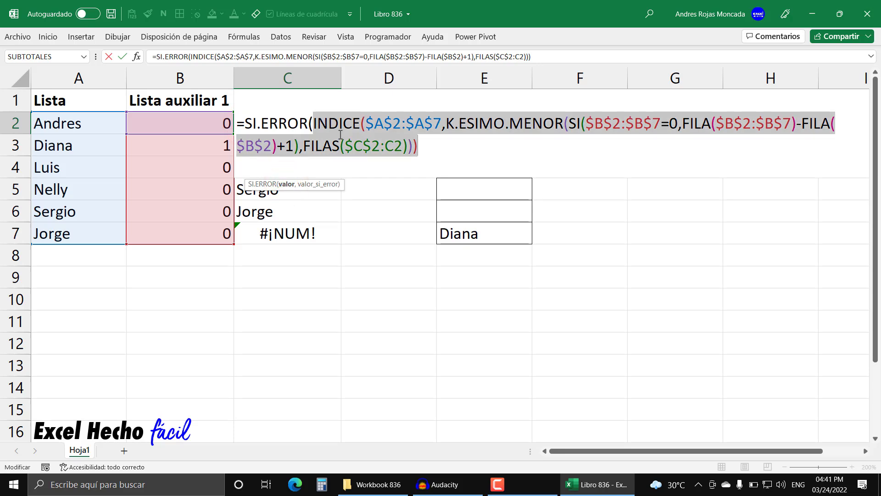
pyautogui.moveTo(341, 186); pyautogui.dragTo(335, 282)
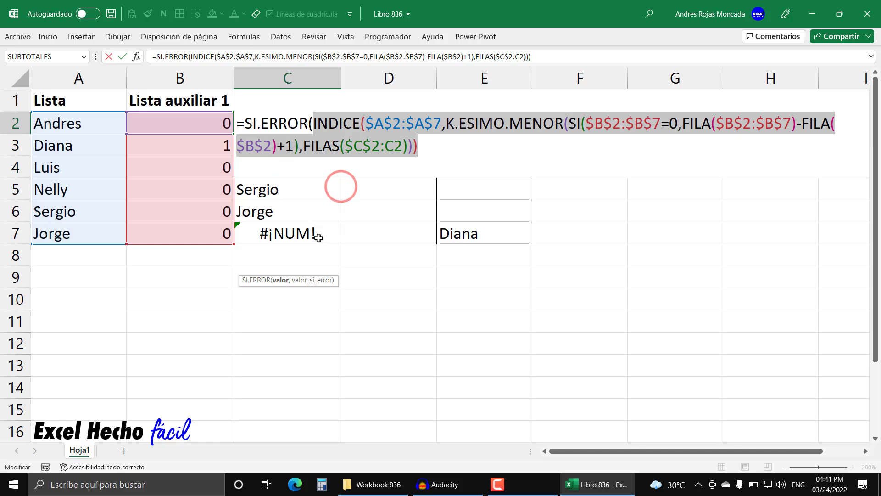
pyautogui.click(423, 145)
pyautogui.write(',')
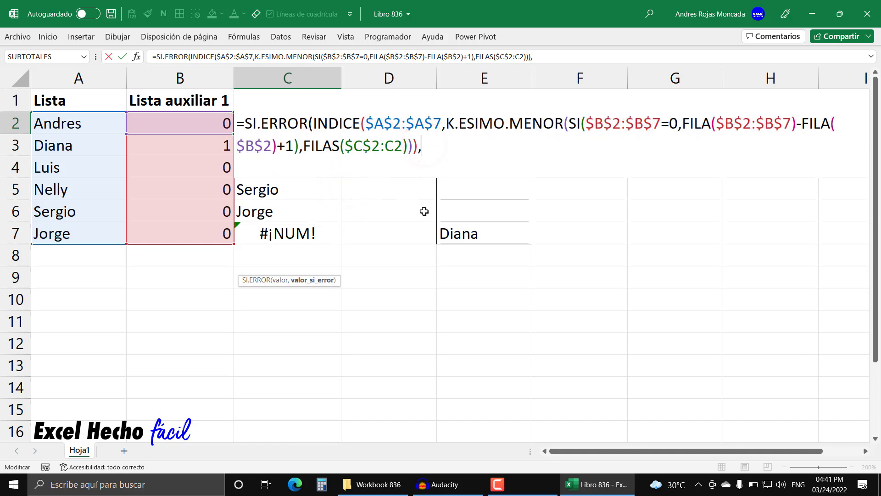
pyautogui.write('"")')
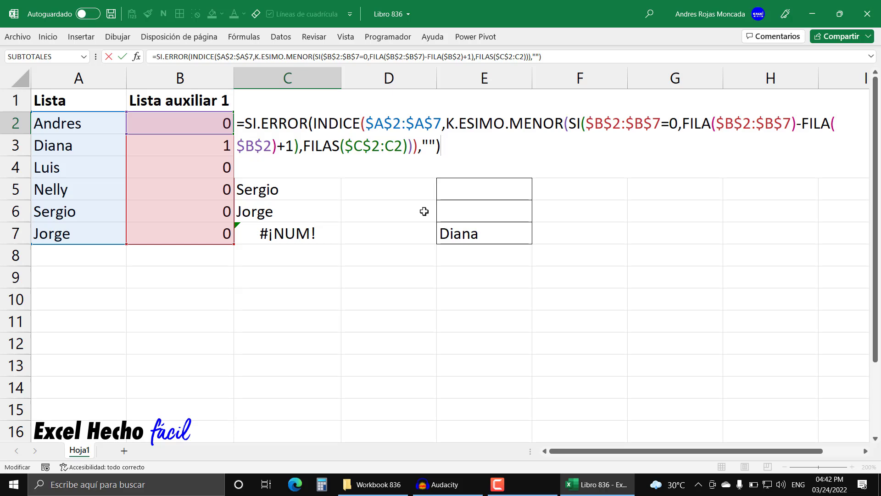
pyautogui.hotkey('ctrl', 'shift', 'Return')
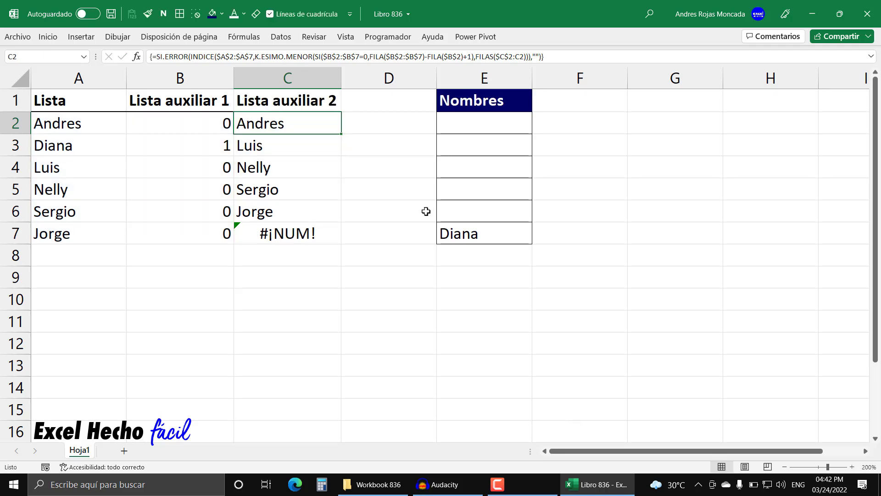
pyautogui.doubleClick(341, 134)
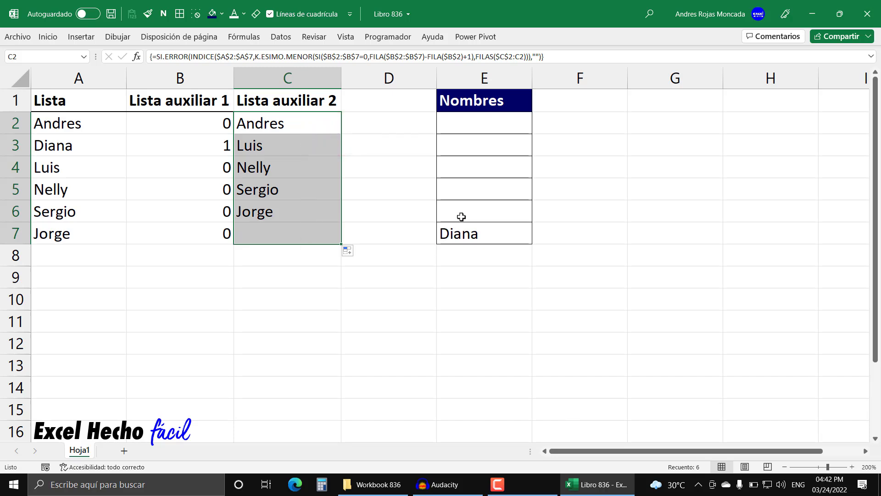
# Step: Test Lista auxiliar 2 by entering the name from A7 in E5, and clear the entries in E5:E7
pyautogui.click(464, 192)
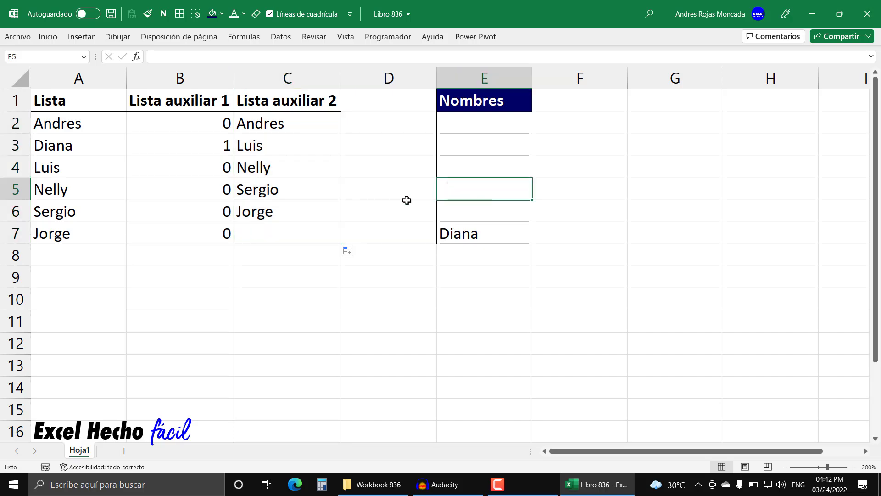
pyautogui.write('Jorge')
pyautogui.press('Return')
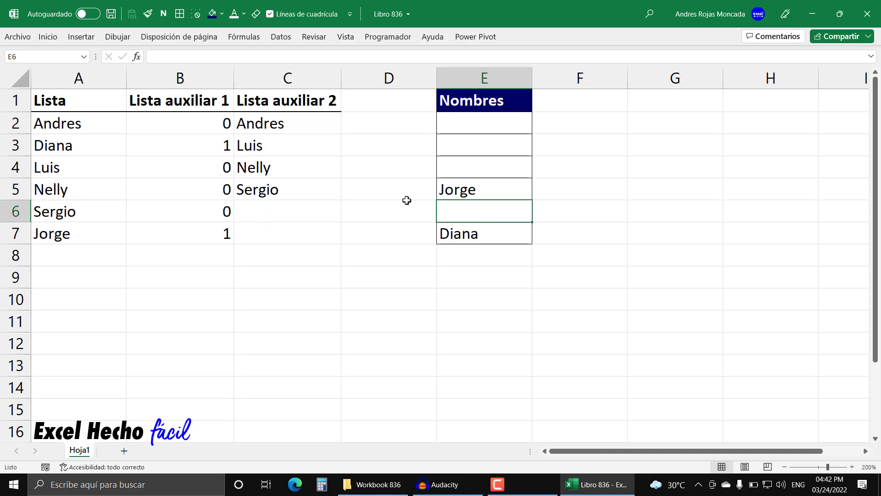
pyautogui.moveTo(305, 122); pyautogui.dragTo(305, 187)
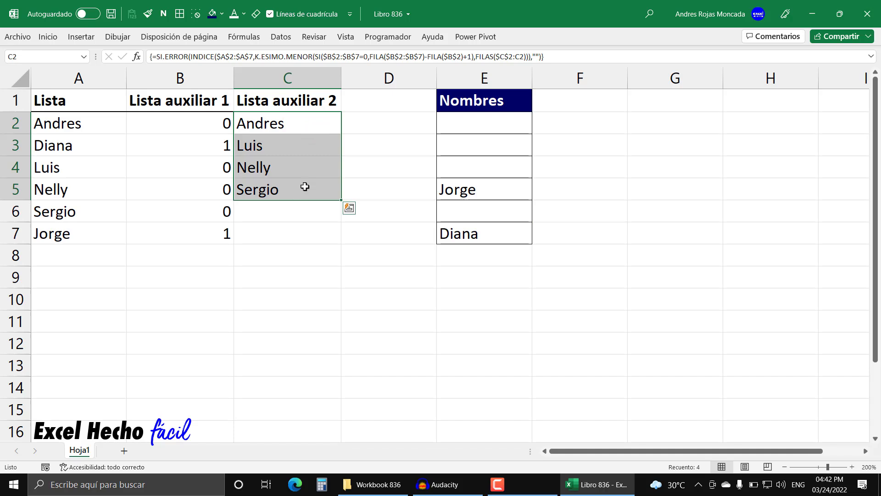
pyautogui.moveTo(459, 190); pyautogui.dragTo(461, 234)
pyautogui.press('Delete')
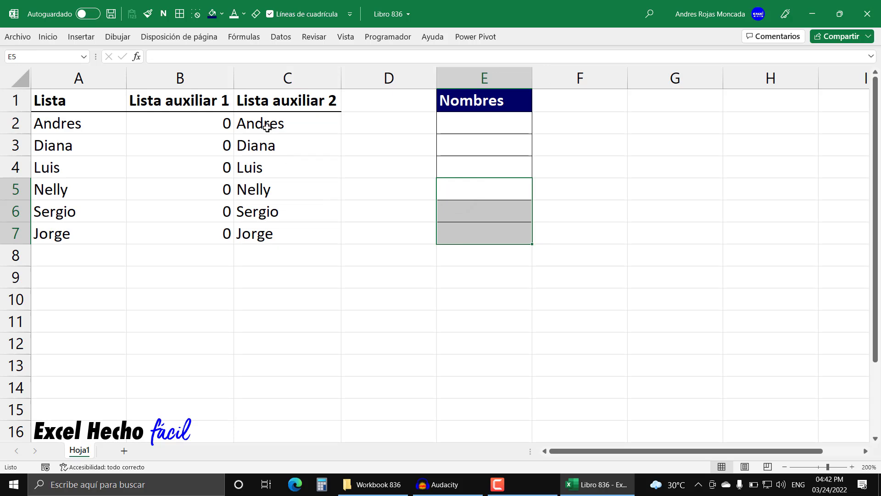
# Step: Add the label "Formula 1" in A9 and make it bold
pyautogui.click(62, 282)
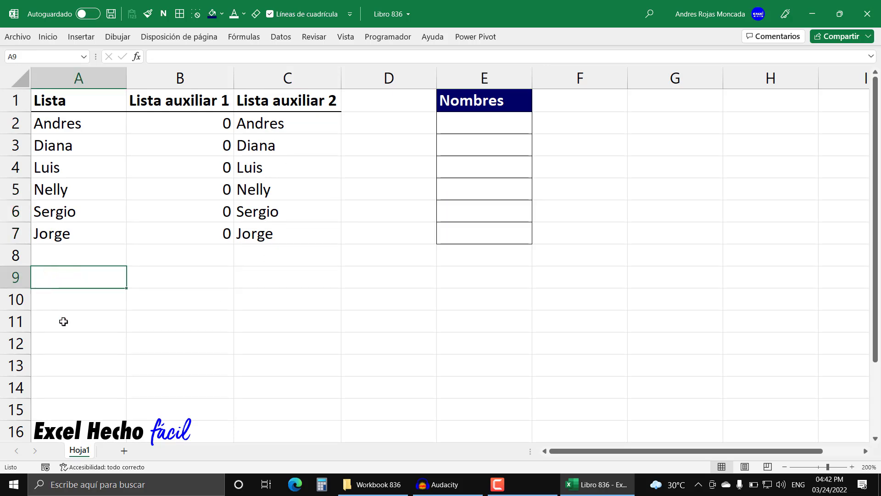
pyautogui.write('Formula 1')
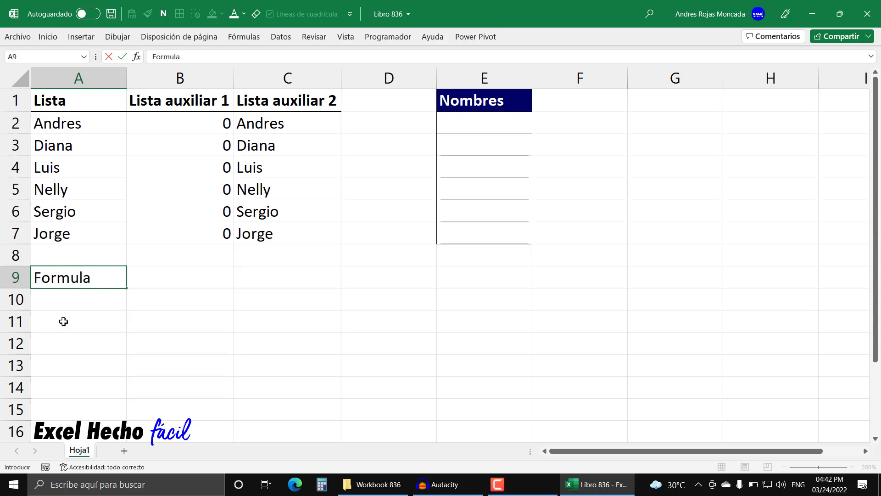
pyautogui.press('Return')
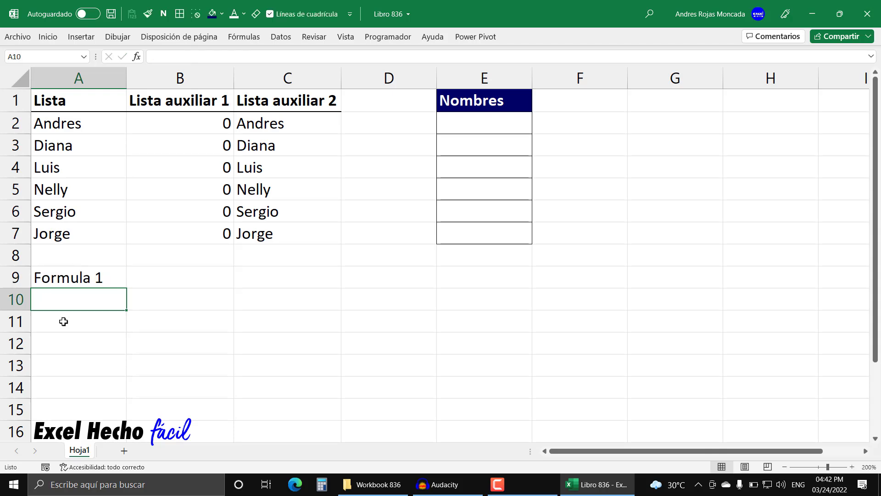
pyautogui.click(81, 282)
pyautogui.click(163, 14)
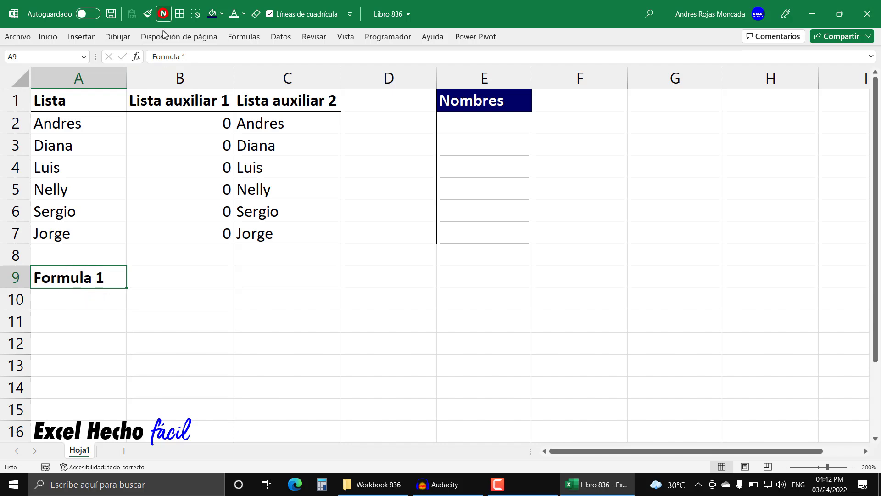
# Step: Display the formula of B2 as text in A10 with FORMULATEXTO, and set its font colour to blue
pyautogui.click(97, 298)
pyautogui.write('=for')
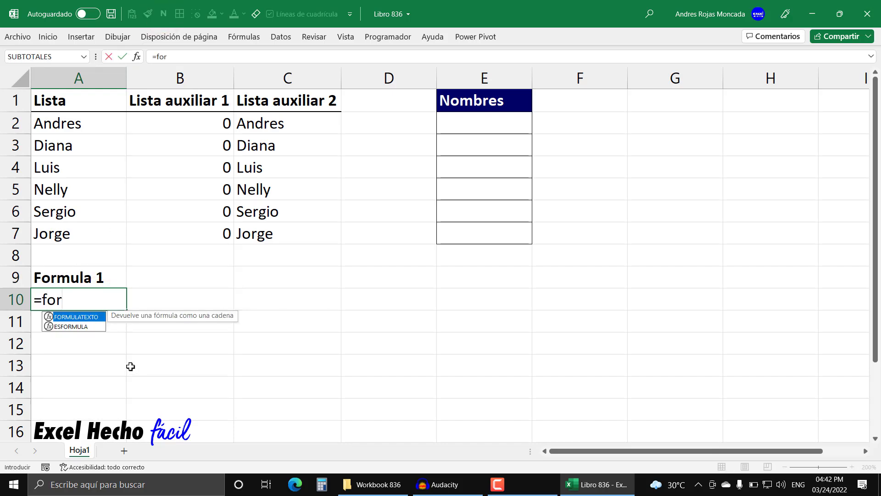
pyautogui.press('Tab')
pyautogui.click(186, 128)
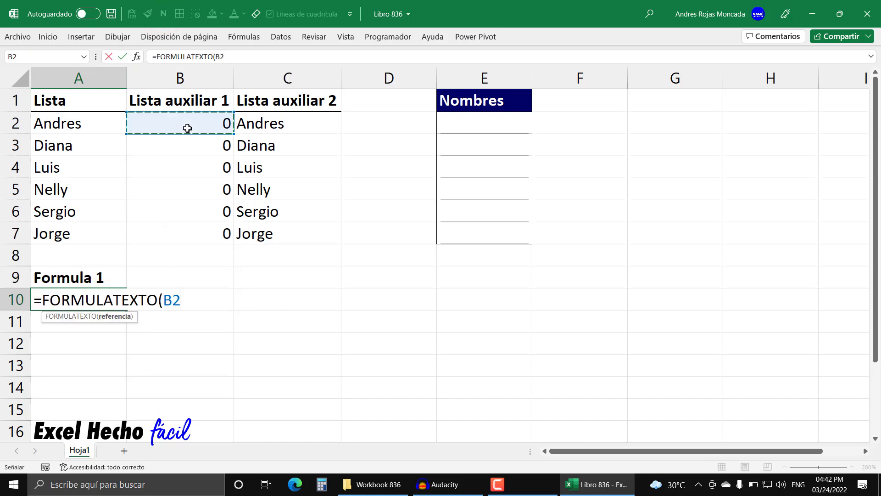
pyautogui.write(')')
pyautogui.press('Return')
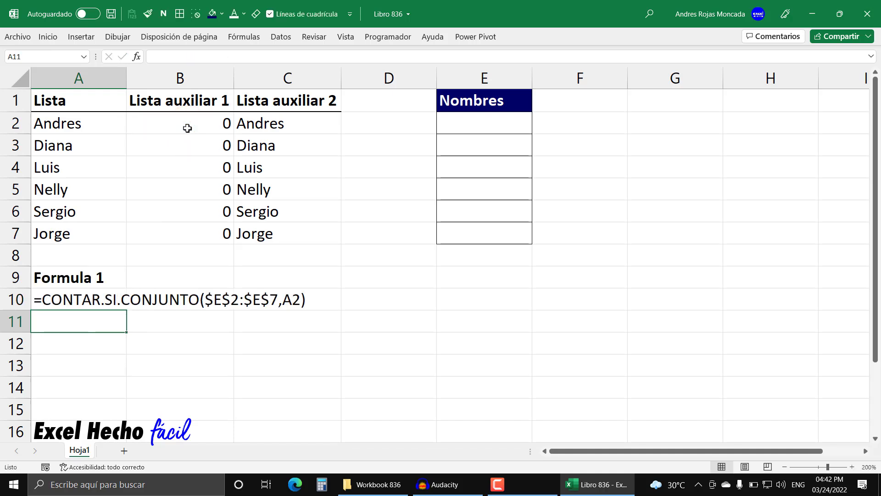
pyautogui.click(86, 299)
pyautogui.click(244, 14)
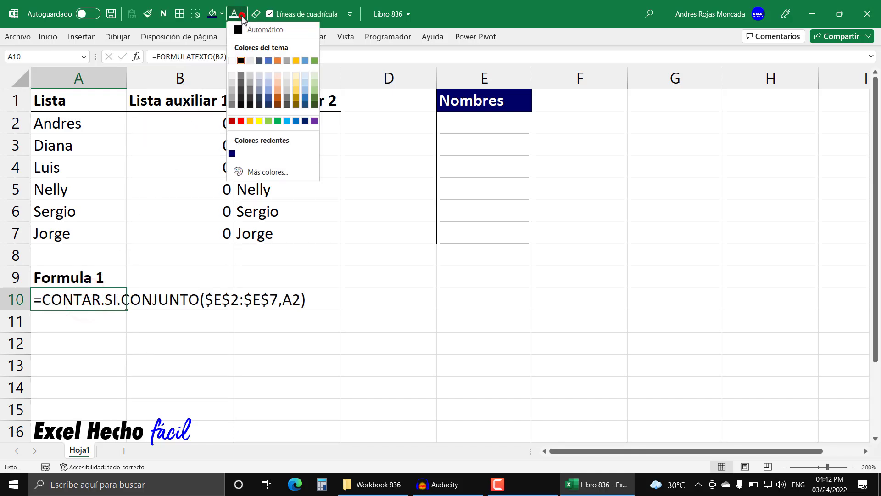
pyautogui.click(297, 123)
# Step: Add the label "Formula 2" in A11 and display the formula of C2 as text in A12 with FORMULATEXTO
pyautogui.click(72, 321)
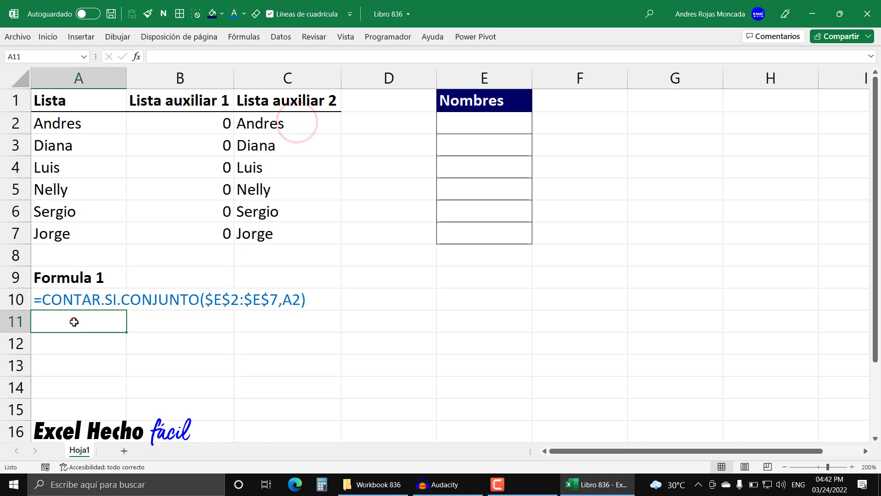
pyautogui.write('Formula 2')
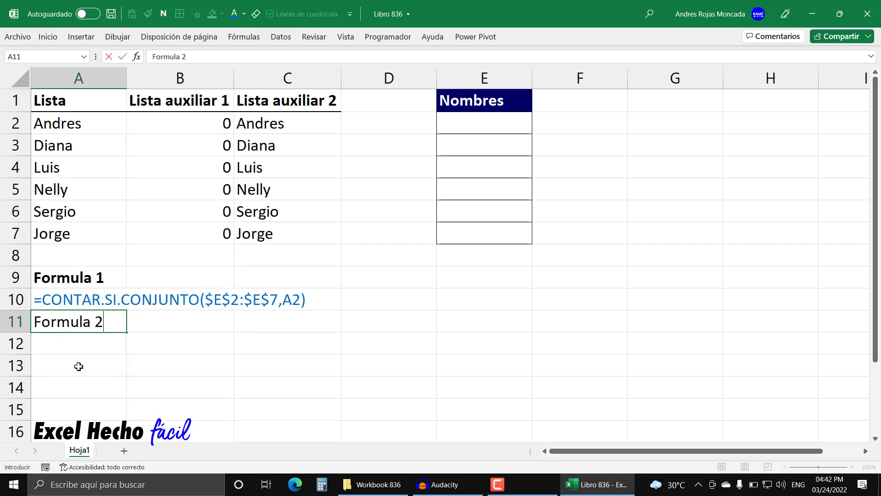
pyautogui.press('Return')
pyautogui.write('=for')
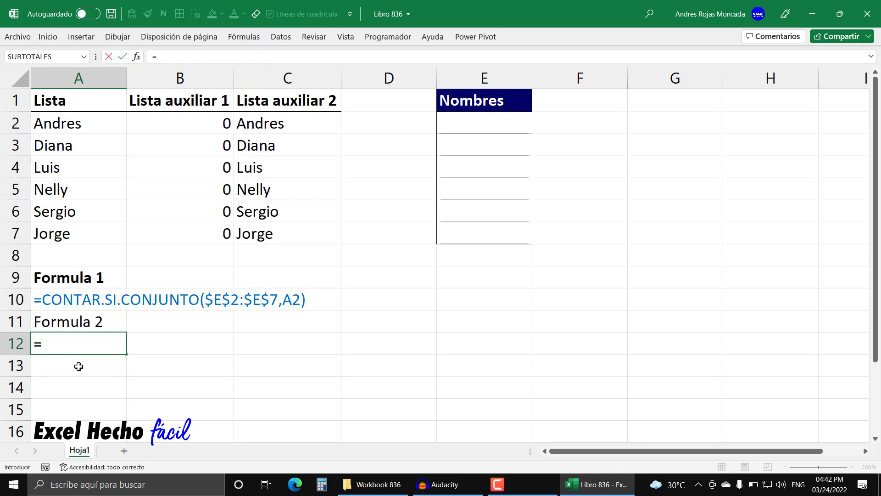
pyautogui.press('Tab')
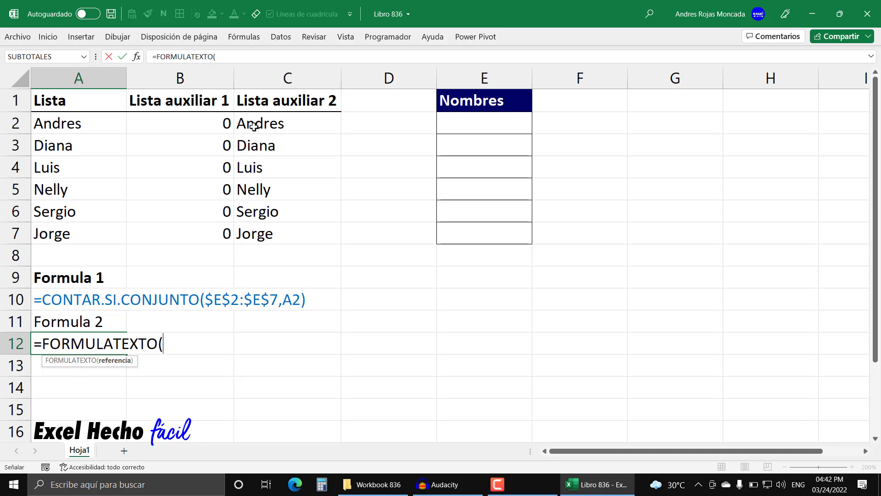
pyautogui.click(254, 125)
pyautogui.write(')')
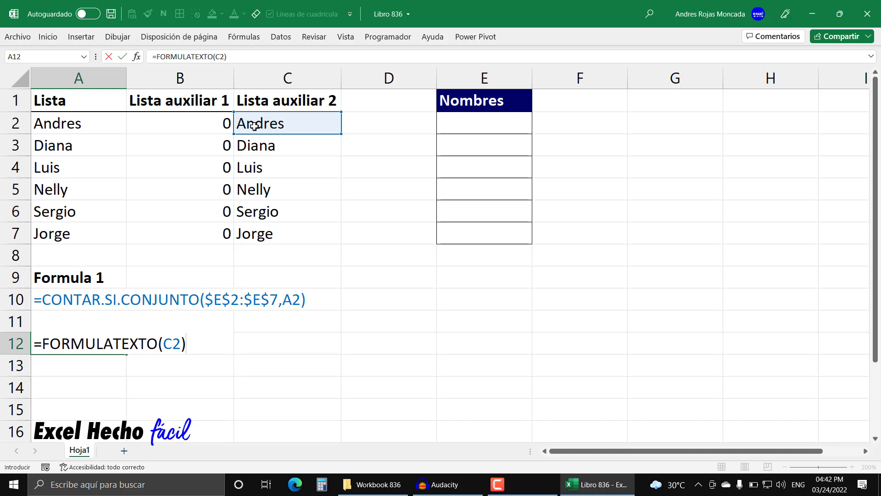
pyautogui.press('Return')
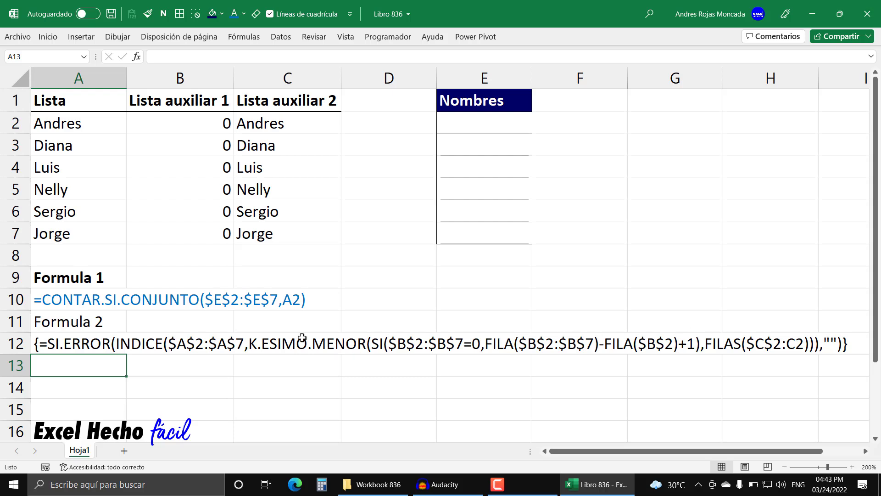
# Step: Set the font colour of the formula text in A12 to blue and make the A11 label bold
pyautogui.click(81, 345)
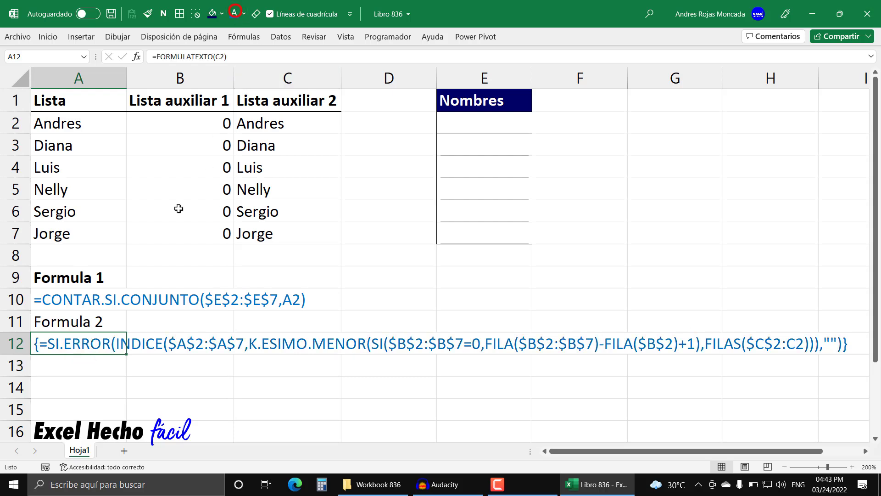
pyautogui.click(88, 317)
pyautogui.click(164, 13)
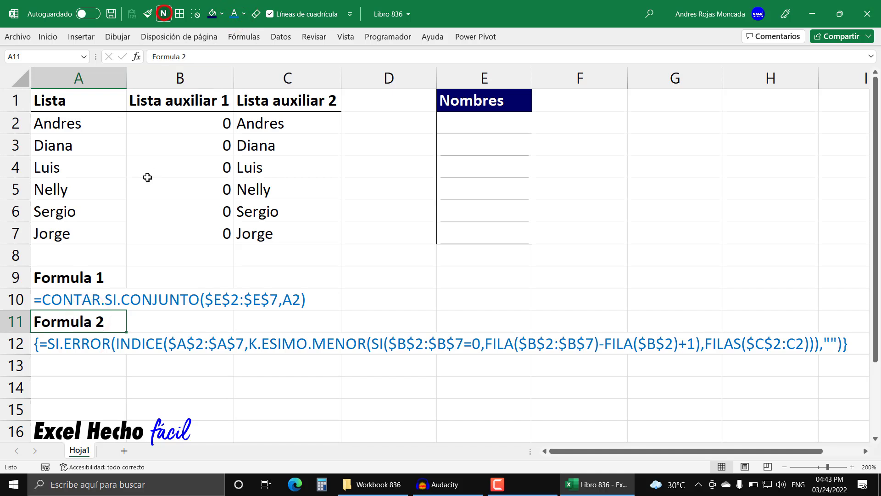
pyautogui.click(78, 366)
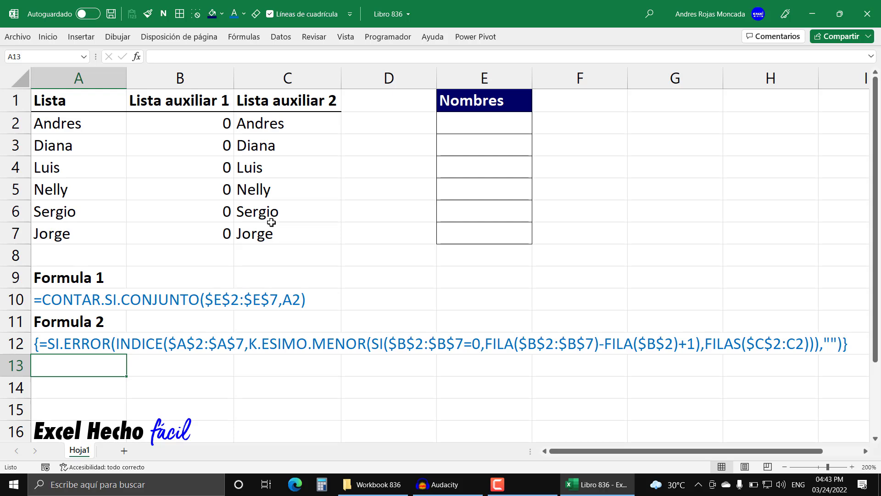
pyautogui.click(290, 124)
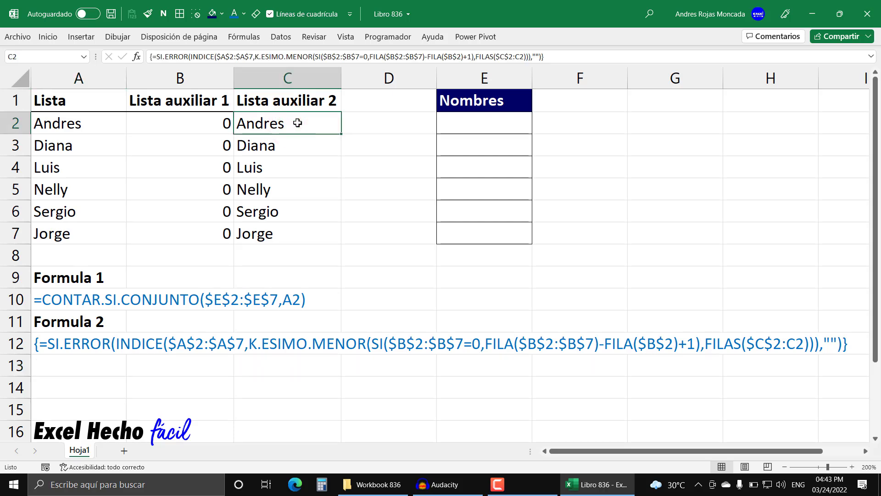
pyautogui.click(54, 362)
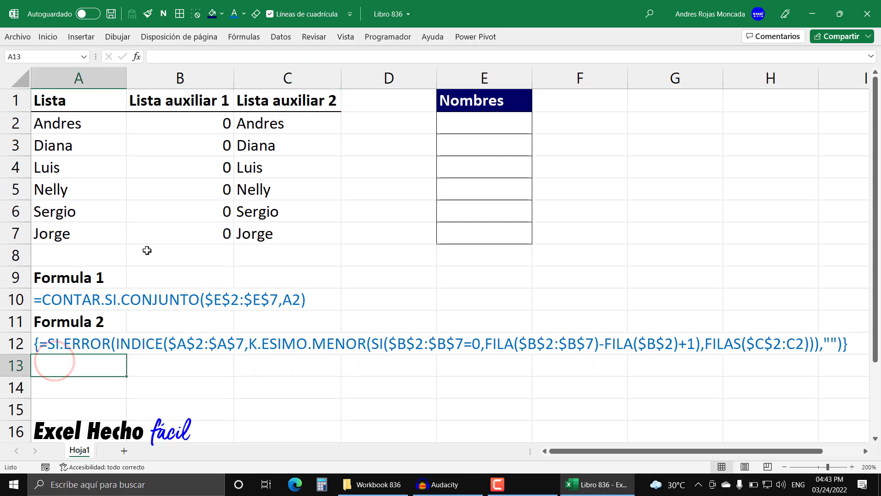
# Step: Add the label "Formula 3" in A13 and make it bold
pyautogui.write('Formula 2')
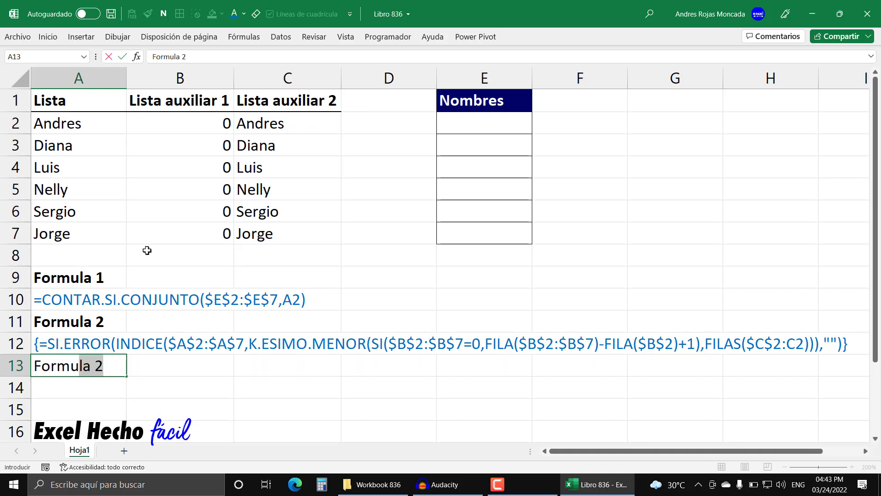
pyautogui.write('3')
pyautogui.press('Return')
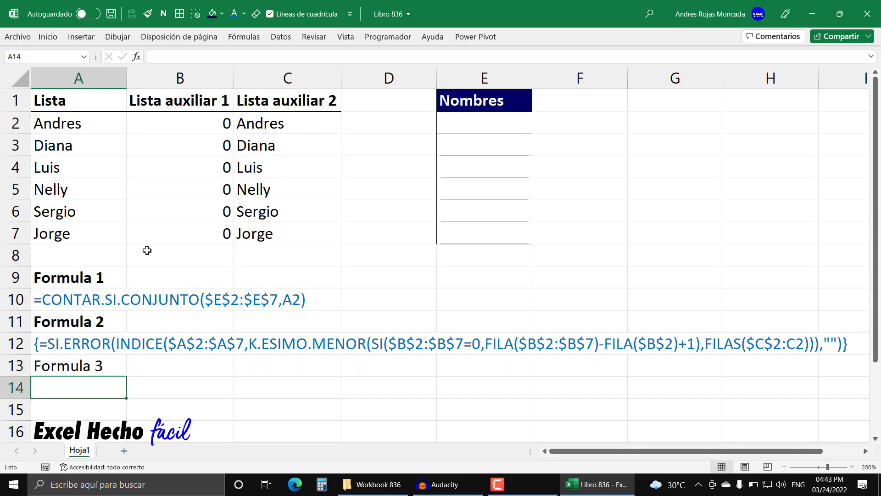
pyautogui.click(110, 365)
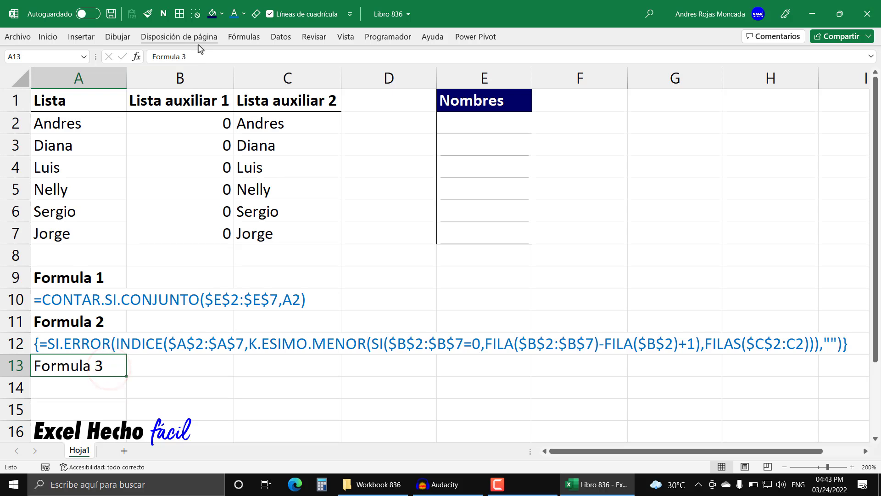
pyautogui.click(164, 14)
# Step: Start a range formula in A14 with the absolute reference $C$2 followed by a colon and the INDICE function
pyautogui.click(70, 392)
pyautogui.write('=')
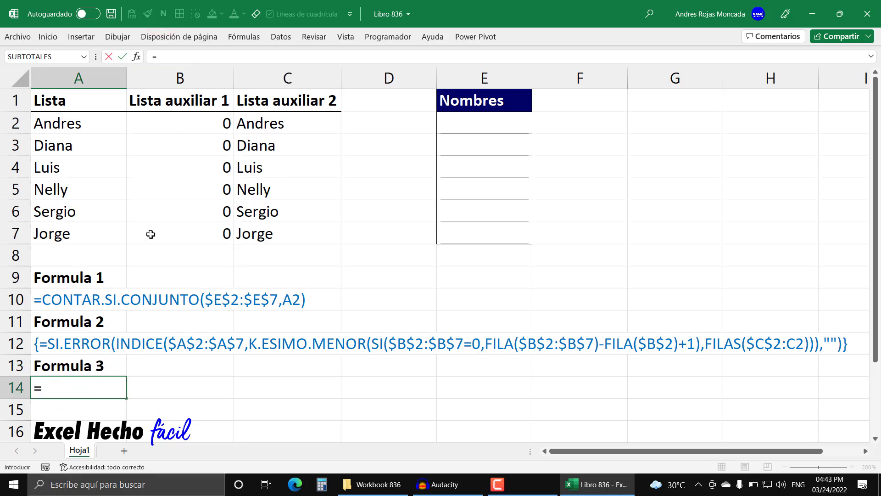
pyautogui.click(267, 127)
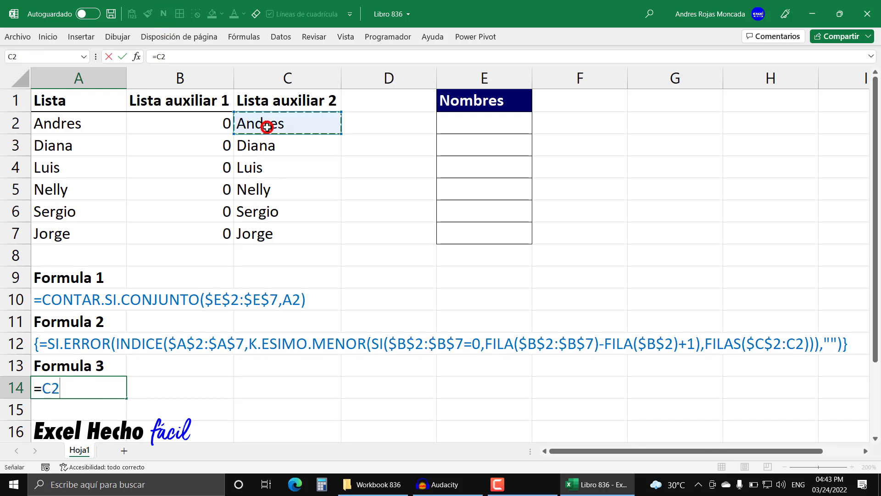
pyautogui.press('F4')
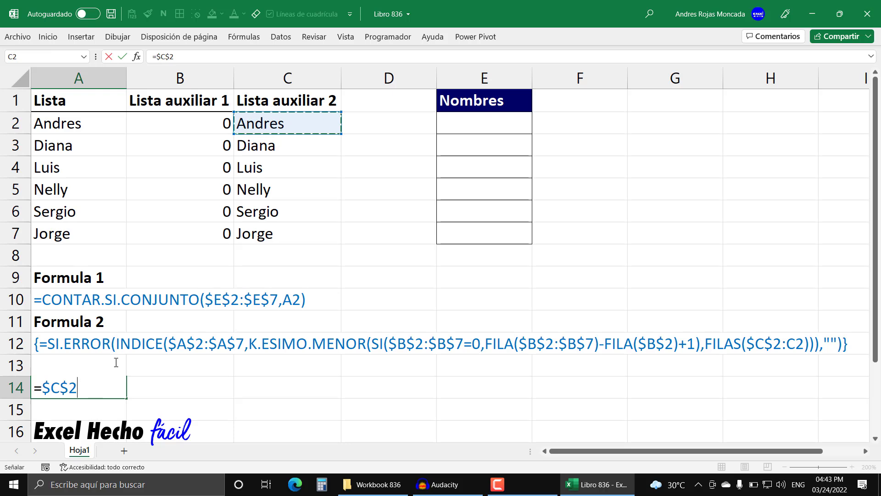
pyautogui.write(':')
pyautogui.press('BackSpace')
pyautogui.press('BackSpace')
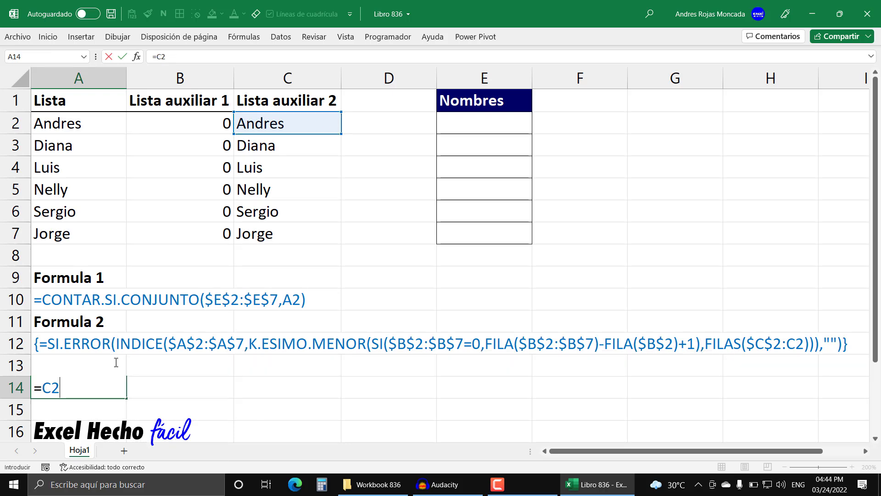
pyautogui.press('F4')
pyautogui.write(':')
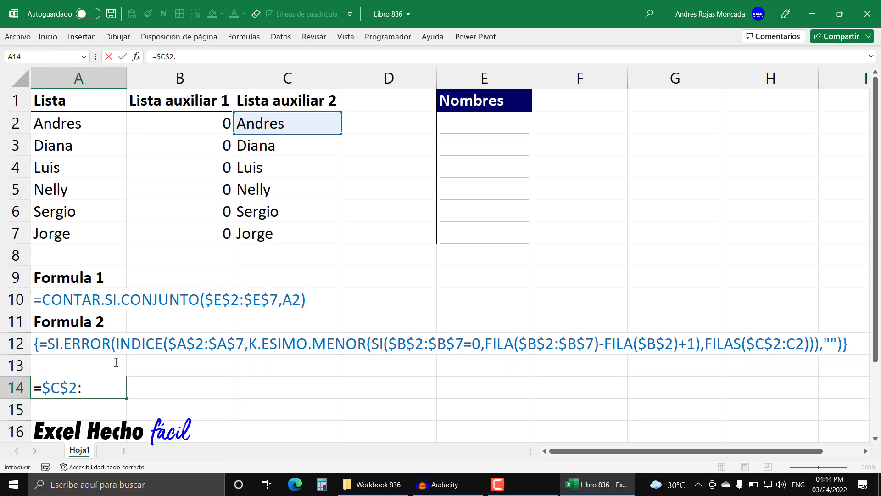
pyautogui.write('ind')
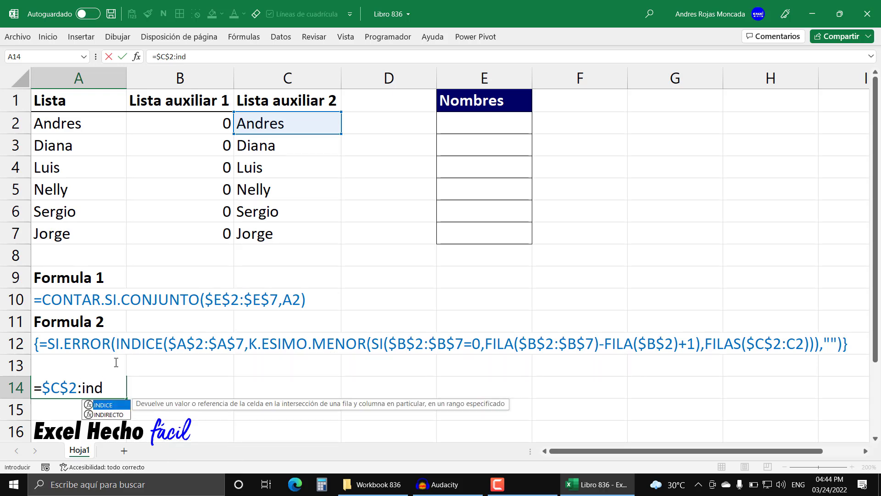
pyautogui.press('Tab')
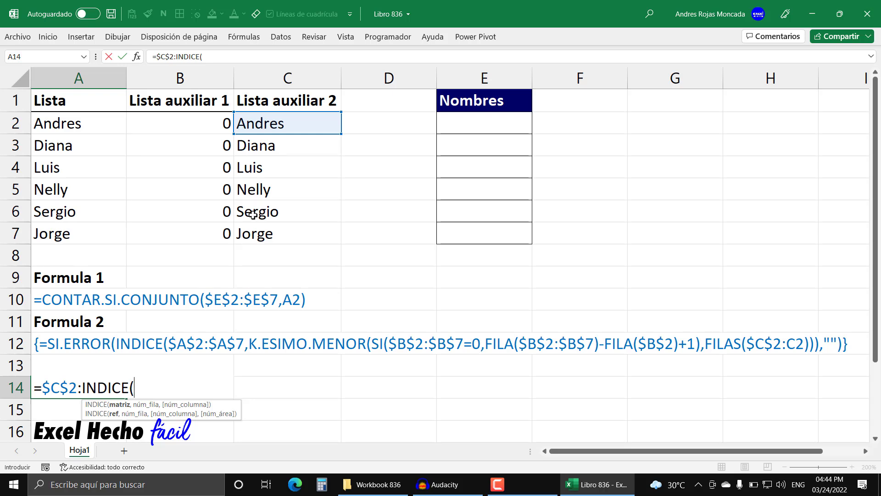
# Step: Remove the ":INDICE(" part of the A14 formula and enter it again
pyautogui.moveTo(150, 384); pyautogui.dragTo(78, 384)
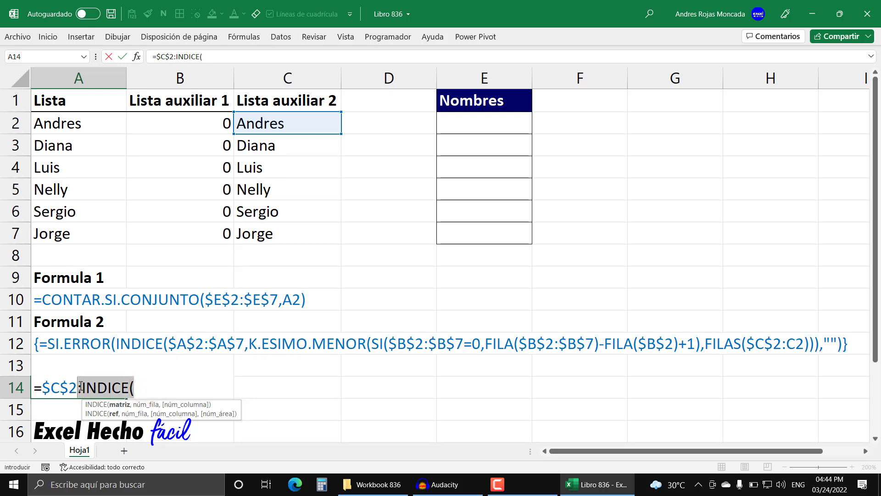
pyautogui.press('BackSpace')
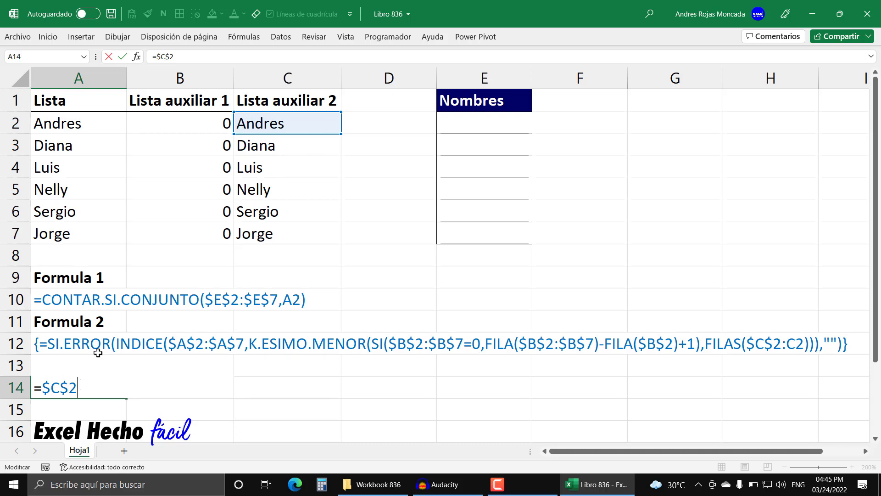
pyautogui.write(':ind')
pyautogui.press('Tab')
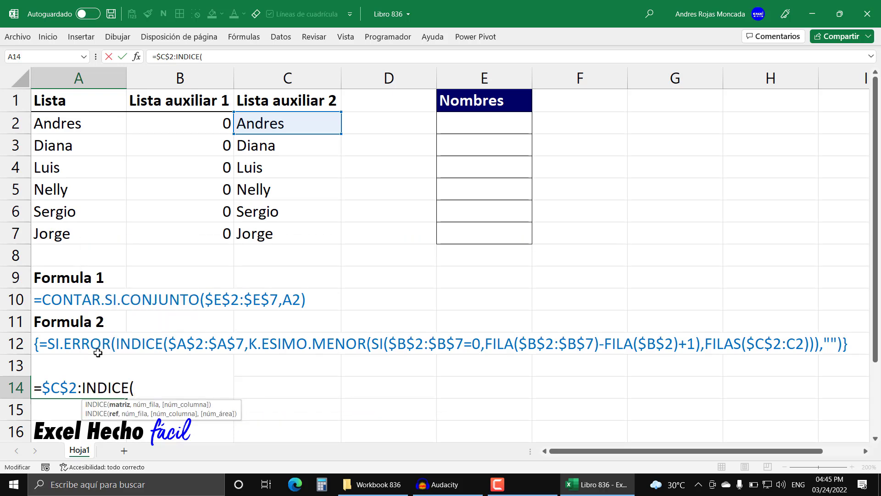
pyautogui.press('BackSpace')
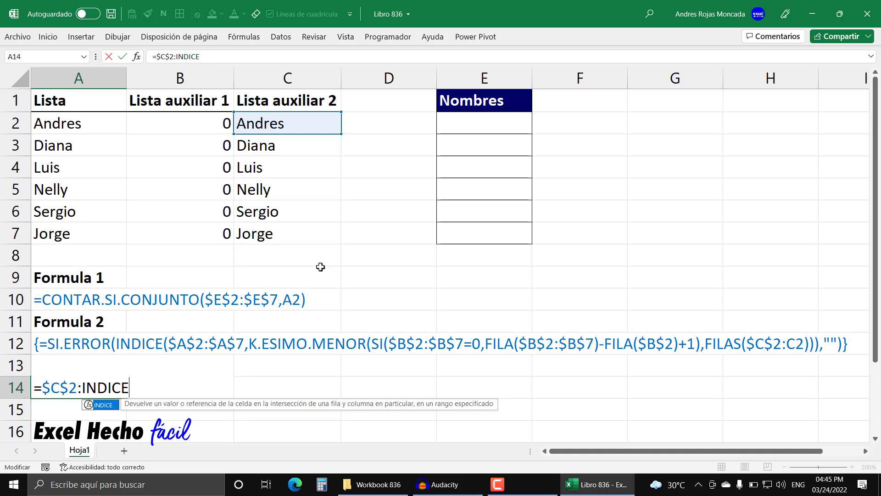
pyautogui.write('(')
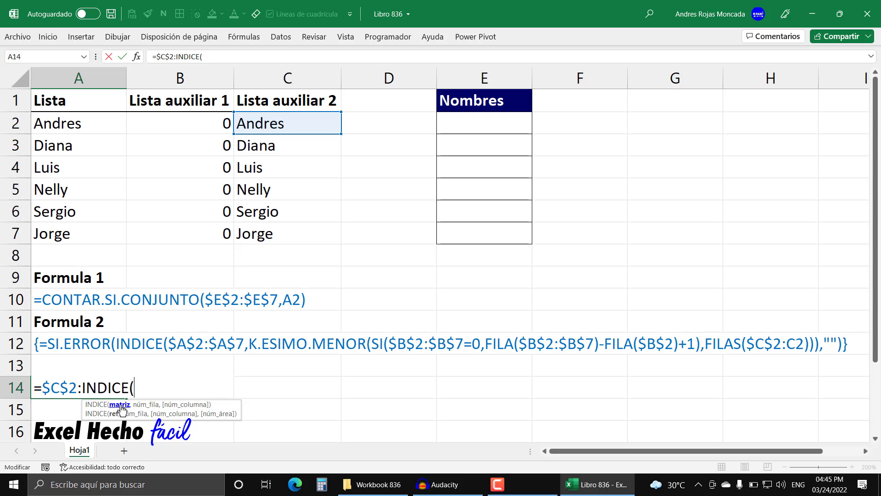
# Step: Give INDICE the absolute range $C$2:$C$7 as its array and start its row argument with the condition ($C$2:$C$7<>"")
pyautogui.moveTo(273, 233); pyautogui.dragTo(295, 125)
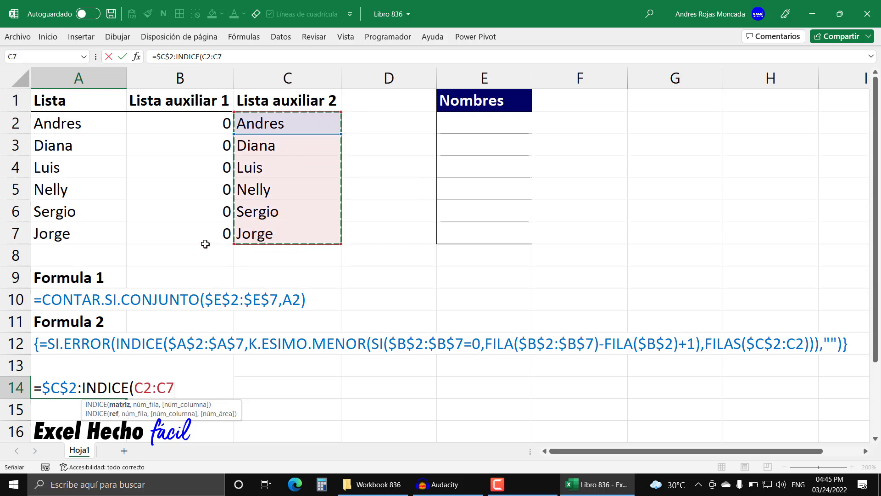
pyautogui.press('F4')
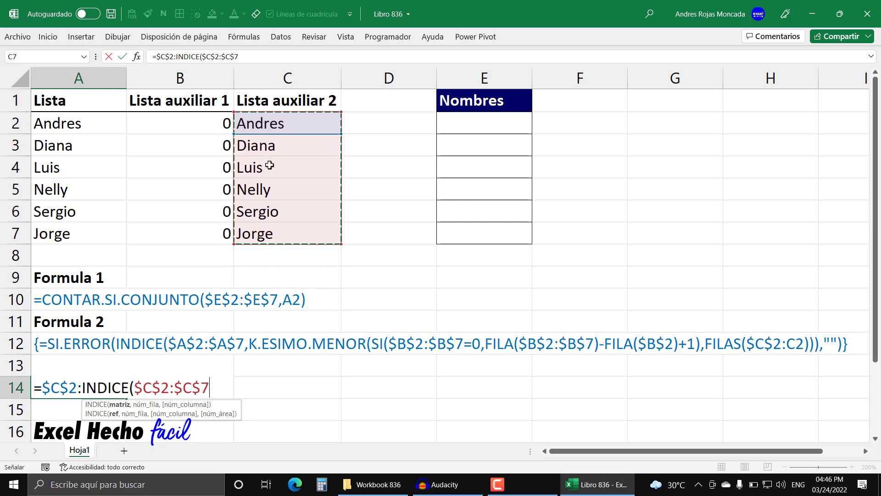
pyautogui.write(',(')
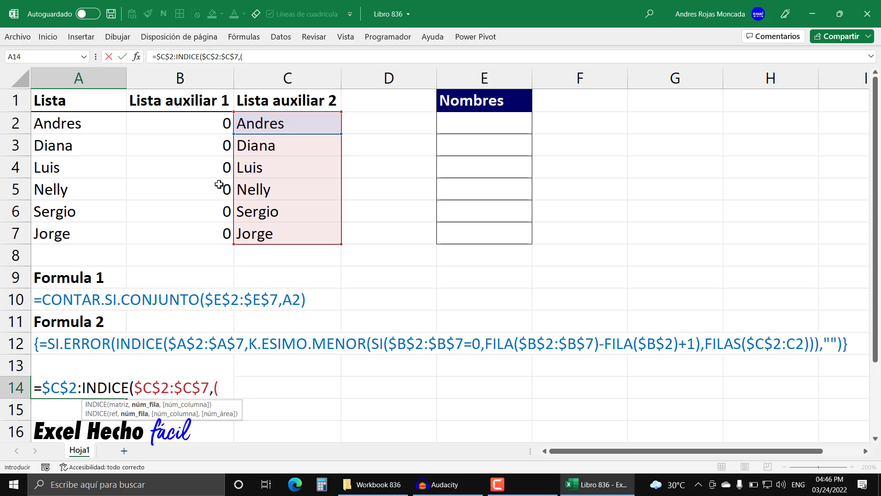
pyautogui.moveTo(254, 233); pyautogui.dragTo(274, 125)
pyautogui.press('F4')
pyautogui.write('<>"")')
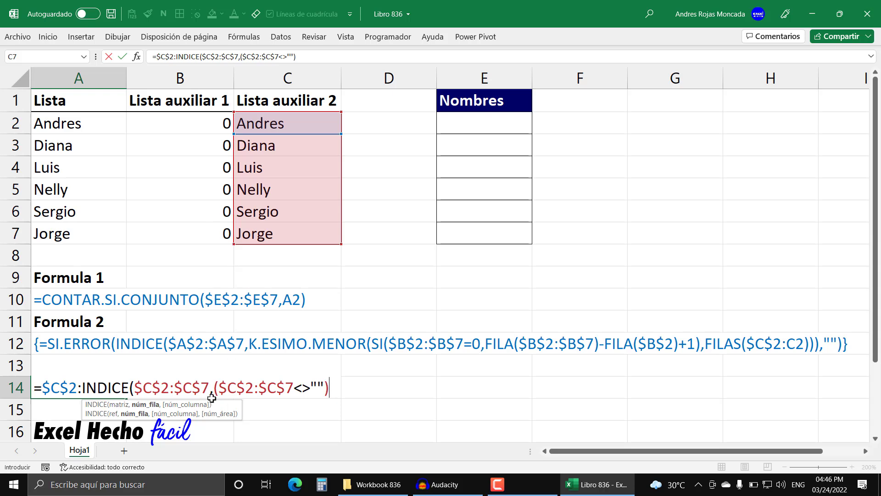
# Step: Evaluate the ($C$2:$C$7<>"") condition within the A14 formula to inspect its array, and restore the expression
pyautogui.moveTo(215, 387); pyautogui.dragTo(334, 387)
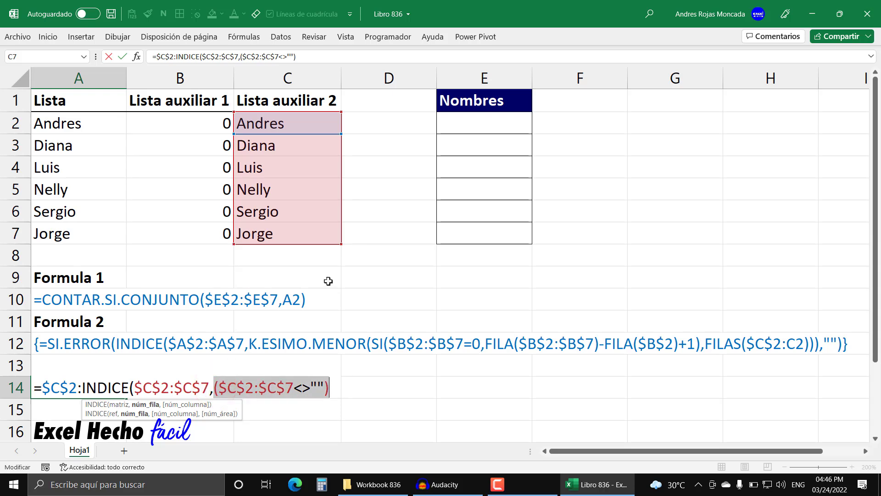
pyautogui.press('F9')
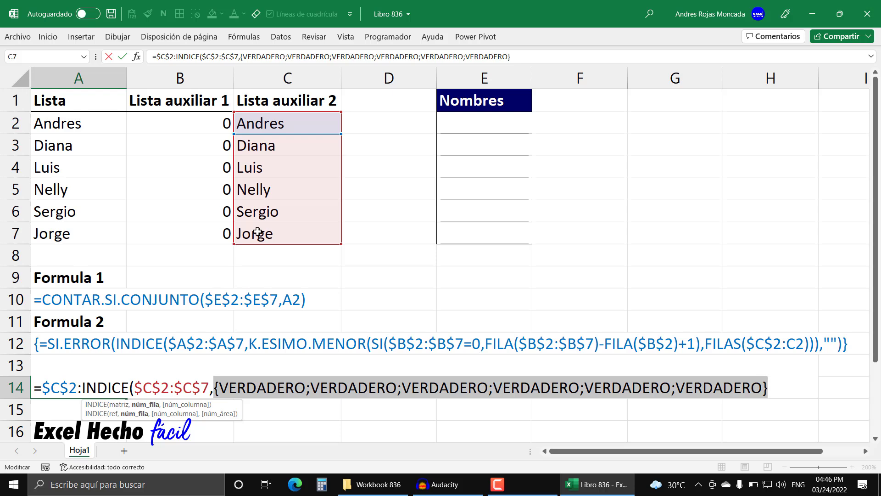
pyautogui.hotkey('ctrl', 'z')
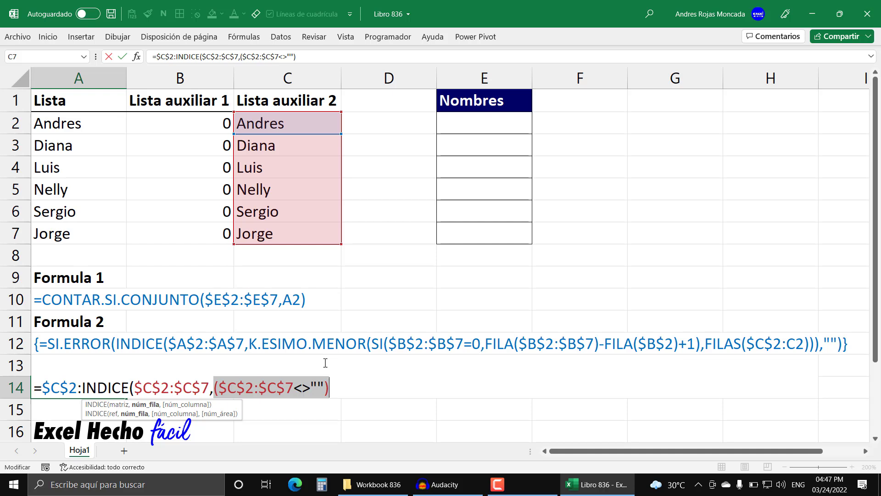
# Step: Multiply the ($C$2:$C$7<>"") condition by 1 and preview its evaluated array without and with the factor, restoring the expression each time
pyautogui.click(334, 382)
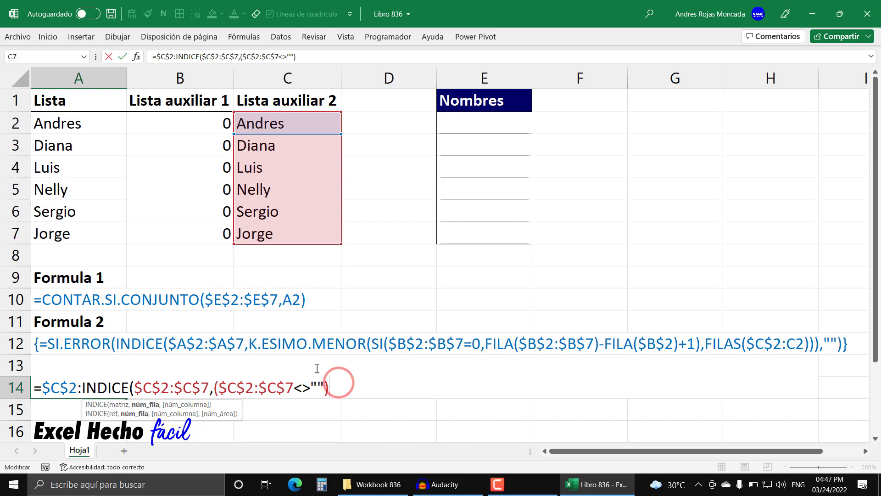
pyautogui.write('*1')
pyautogui.moveTo(329, 381); pyautogui.dragTo(215, 387)
pyautogui.press('F9')
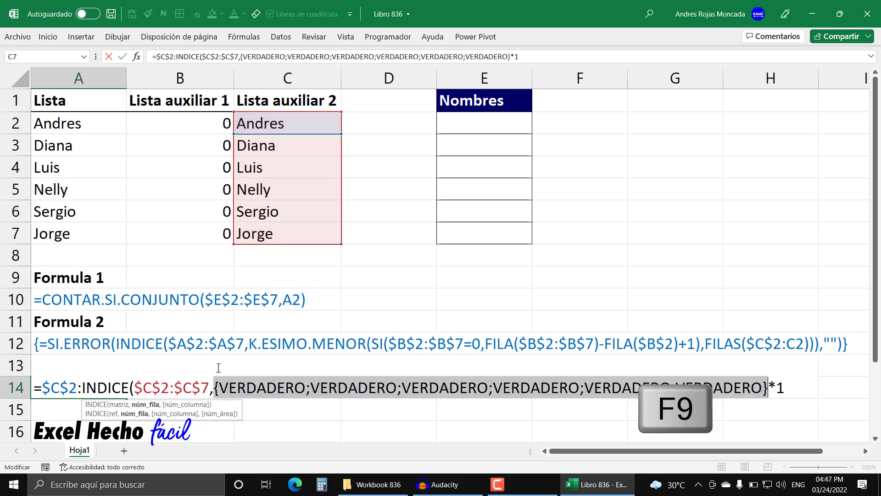
pyautogui.hotkey('ctrl', 'z')
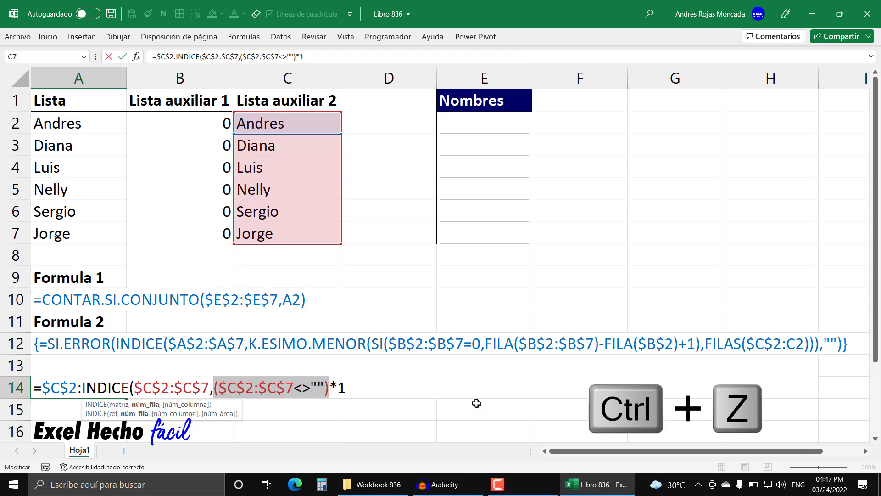
pyautogui.moveTo(347, 386); pyautogui.dragTo(214, 386)
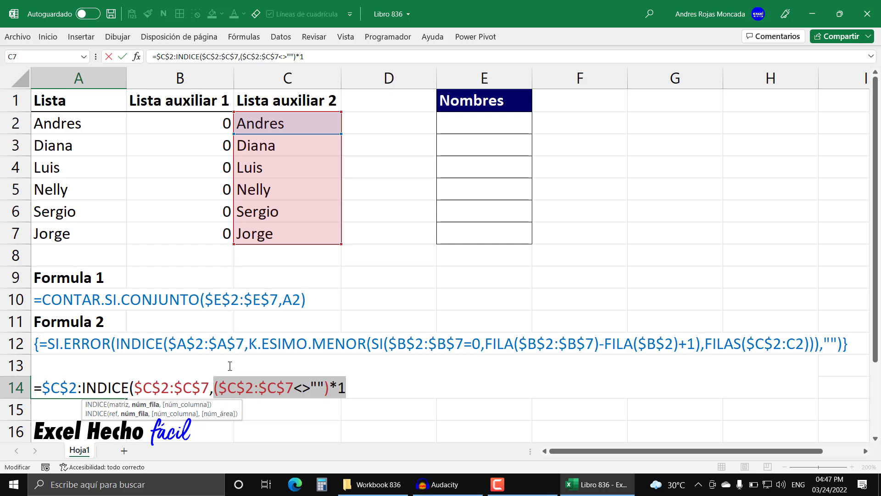
pyautogui.press('F9')
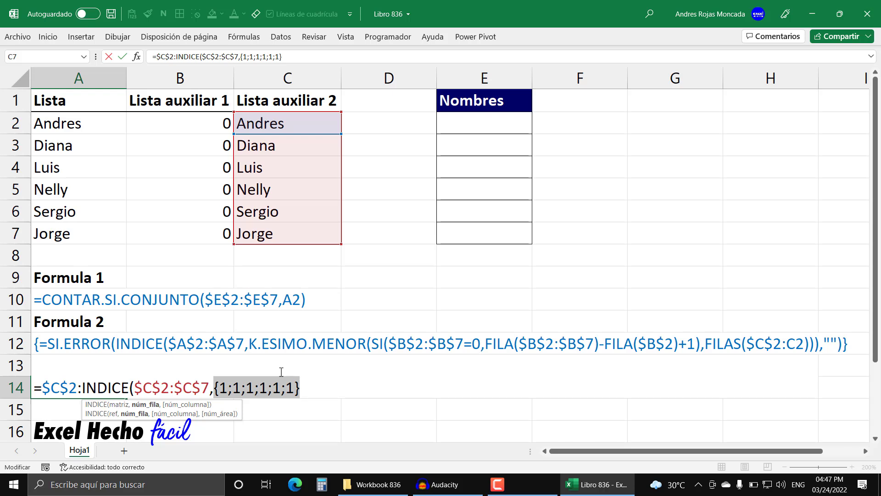
pyautogui.hotkey('ctrl', 'z')
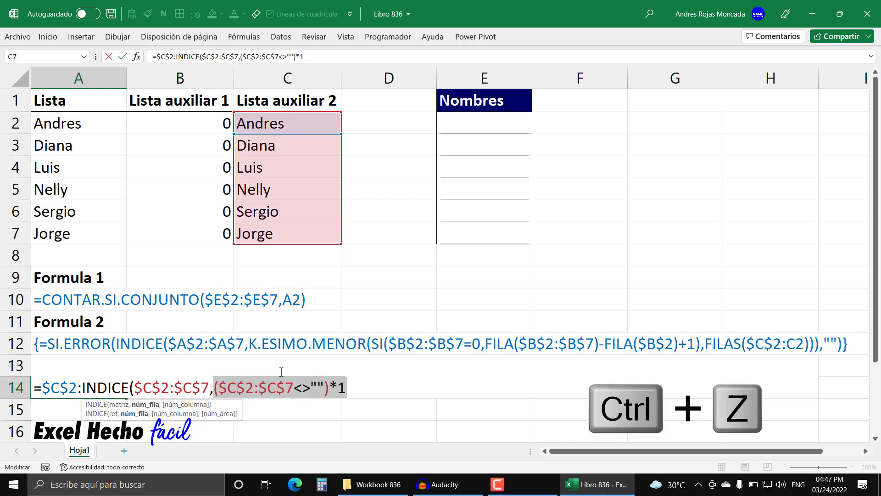
# Step: Wrap the ($C$2:$C$7<>"")*1 expression in the SUMAPRODUCTO function
pyautogui.click(215, 387)
pyautogui.write('sum')
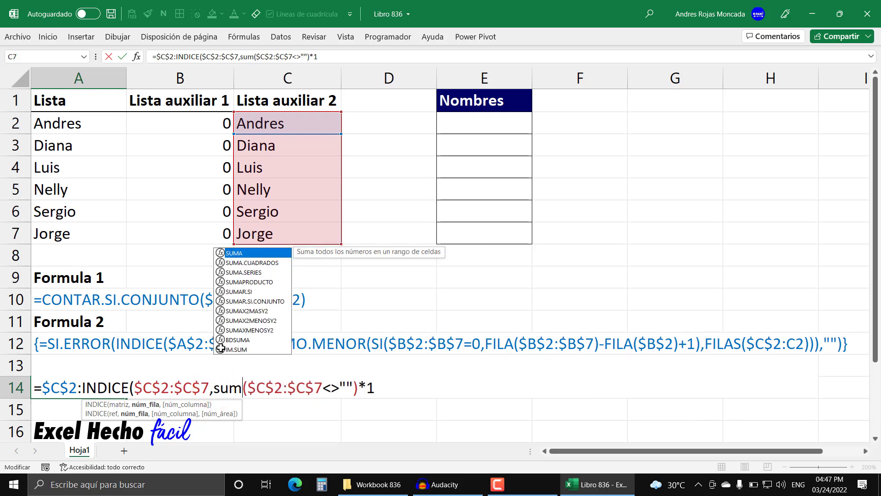
pyautogui.press('Down')
pyautogui.press('Down')
pyautogui.press('Down')
pyautogui.press('Tab')
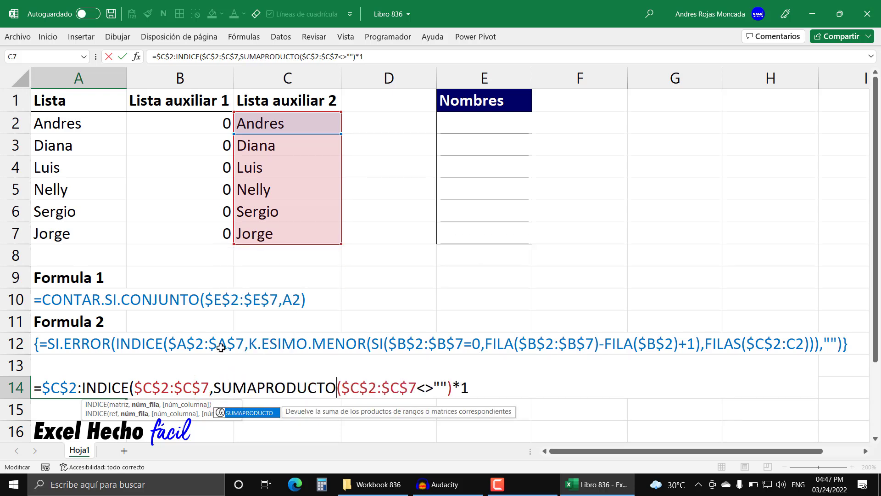
pyautogui.write('(')
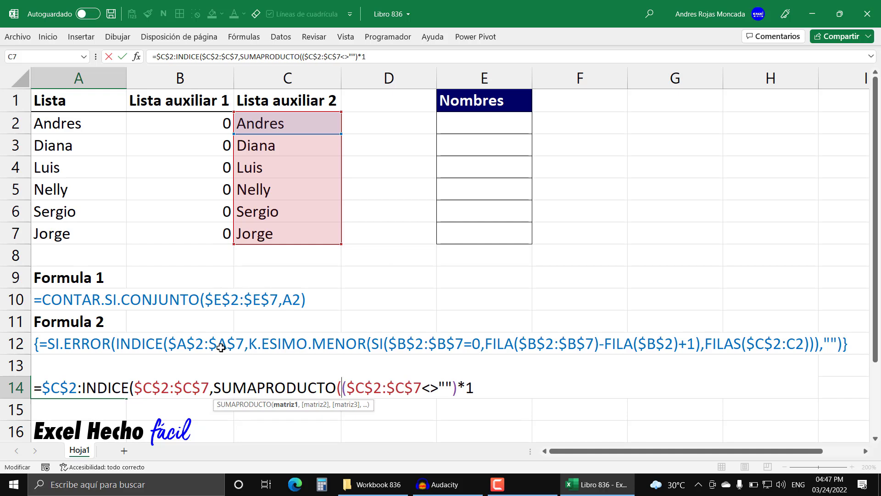
pyautogui.click(485, 385)
pyautogui.write(')')
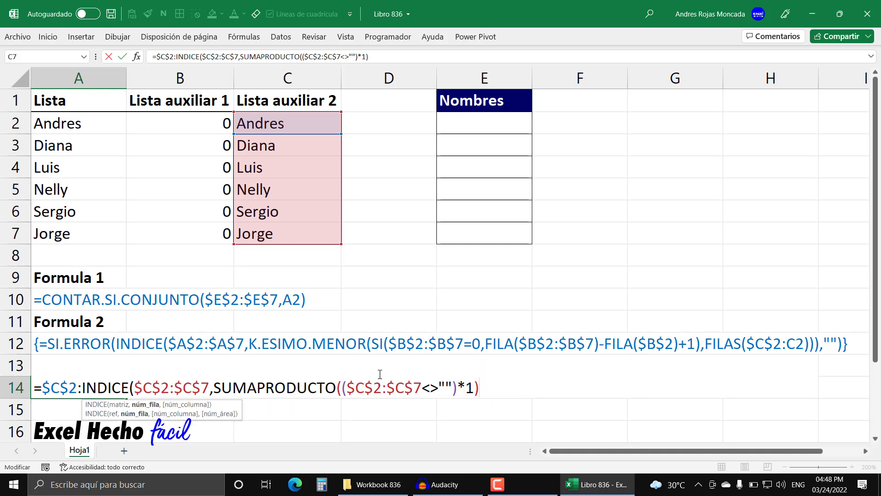
# Step: Evaluate the SUMAPRODUCTO(($C$2:$C$7<>"")*1) part of the A14 formula to preview its result, and restore the expression
pyautogui.click(343, 386)
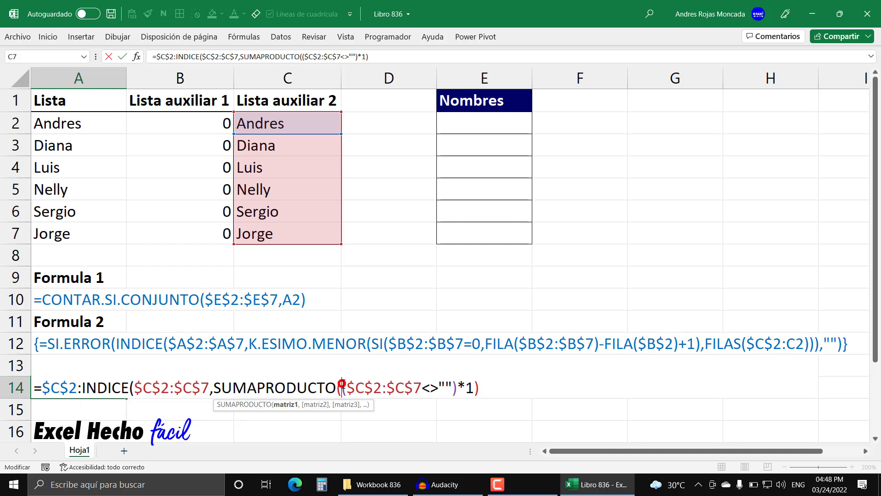
pyautogui.click(286, 404)
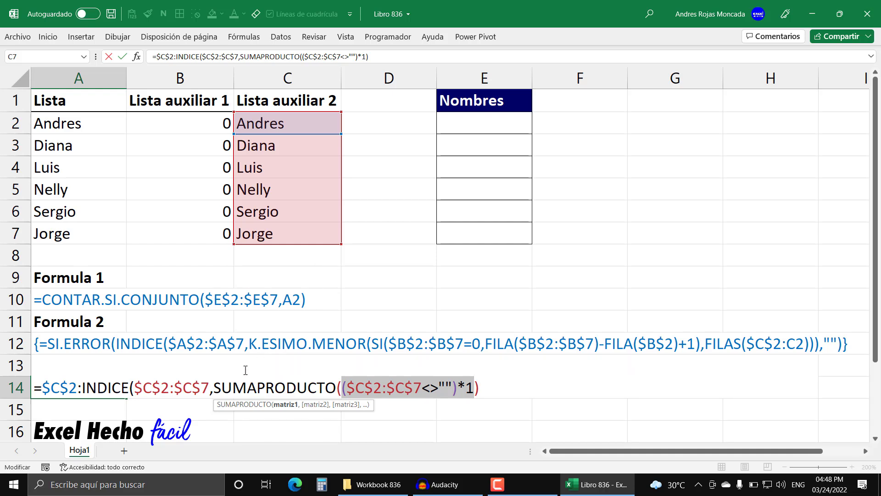
pyautogui.click(214, 383)
pyautogui.moveTo(214, 383); pyautogui.dragTo(479, 388)
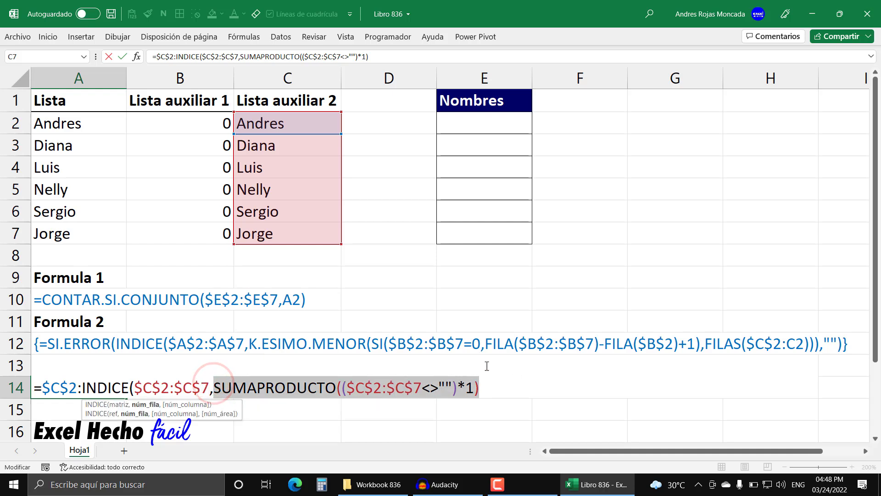
pyautogui.press('F9')
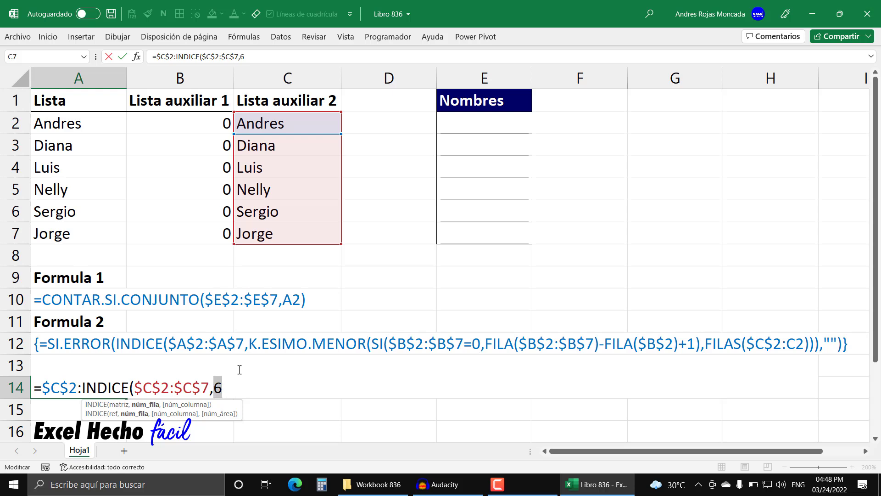
pyautogui.hotkey('ctrl', 'z')
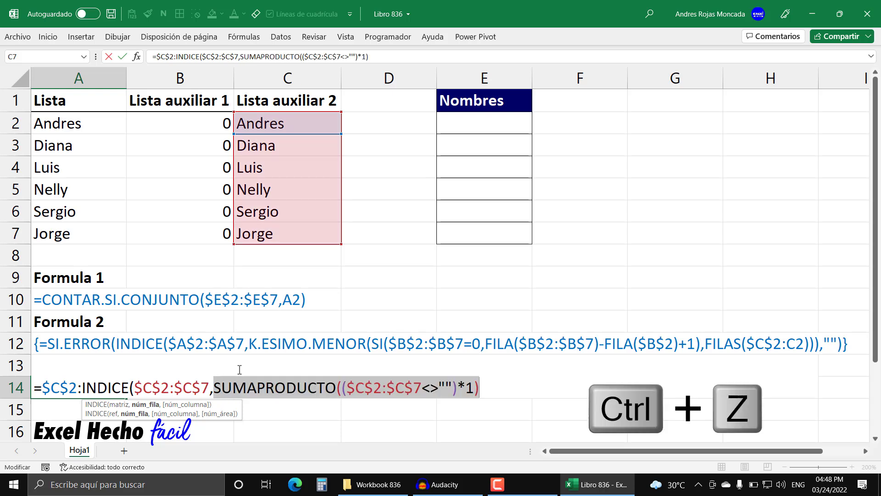
pyautogui.click(154, 405)
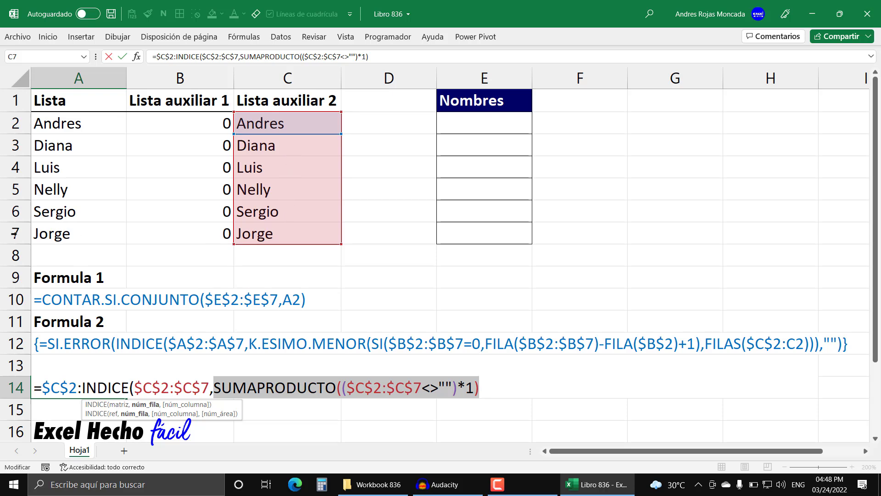
# Step: Add the closing parenthesis of INDICE, preview the evaluated INDICE function, and restore the expression
pyautogui.click(489, 388)
pyautogui.write(')')
pyautogui.moveTo(492, 389); pyautogui.dragTo(81, 389)
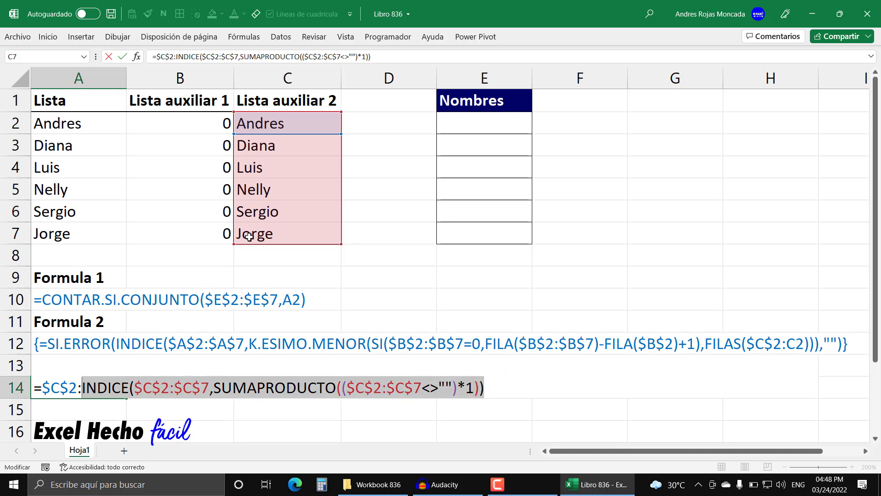
pyautogui.press('F9')
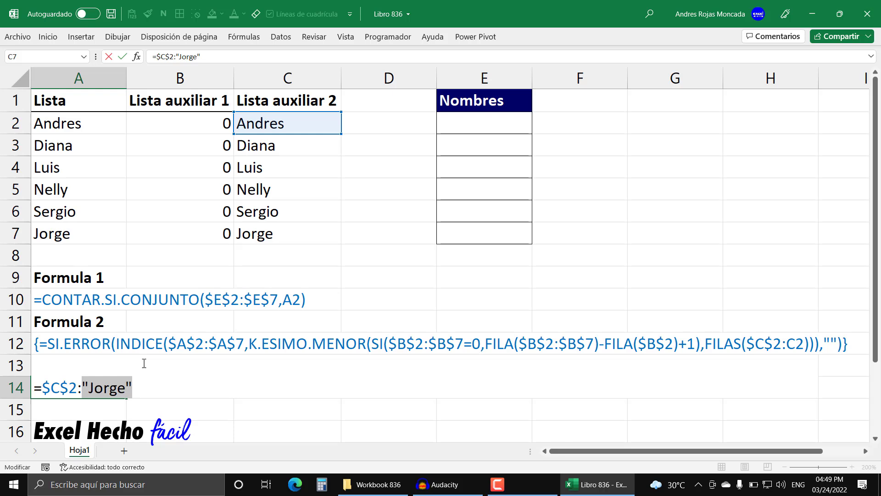
pyautogui.hotkey('ctrl', 'z')
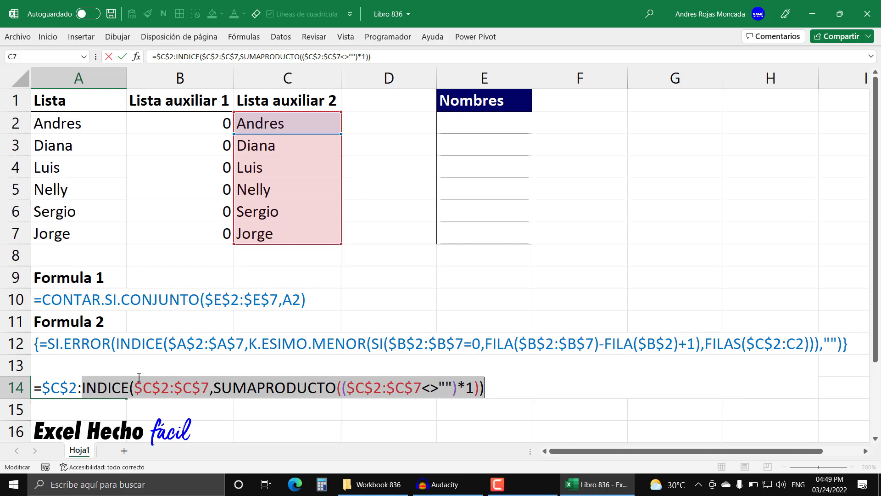
# Step: Turn the A14 formula into text with a leading space, copy the formula from its equals sign, and commit the cell
pyautogui.click(35, 386)
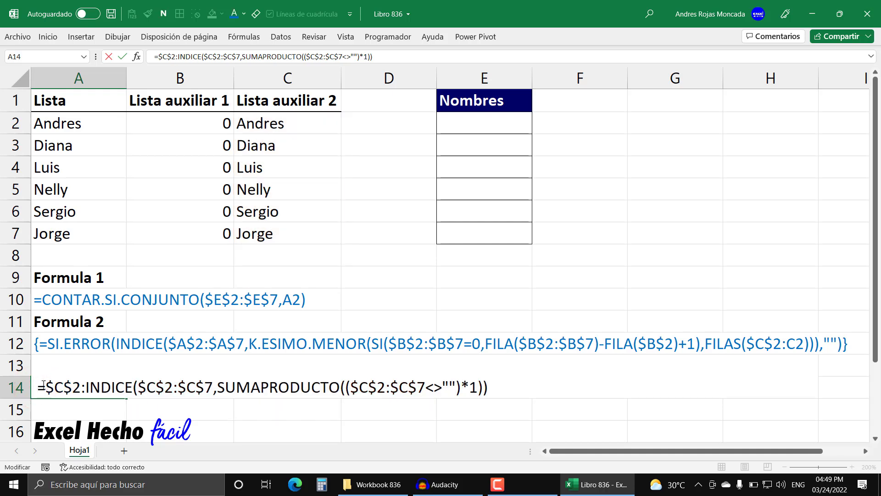
pyautogui.moveTo(39, 387); pyautogui.dragTo(488, 386)
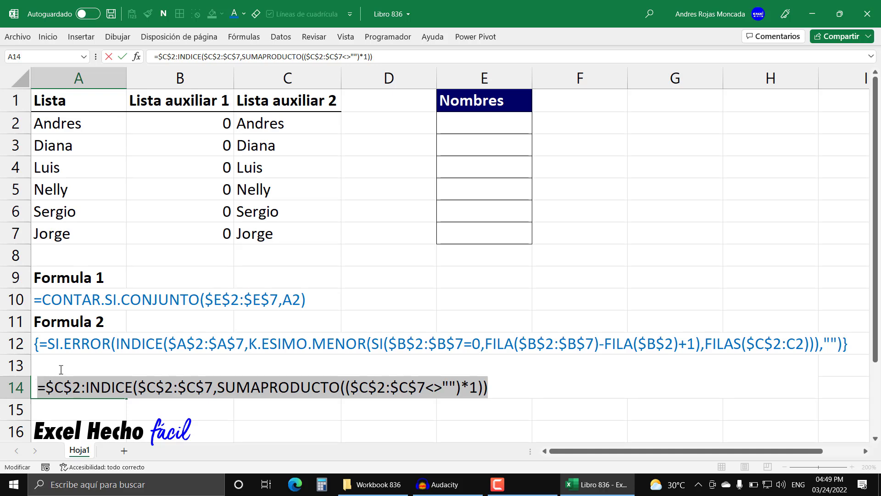
pyautogui.hotkey('ctrl', 'c')
pyautogui.click(490, 388)
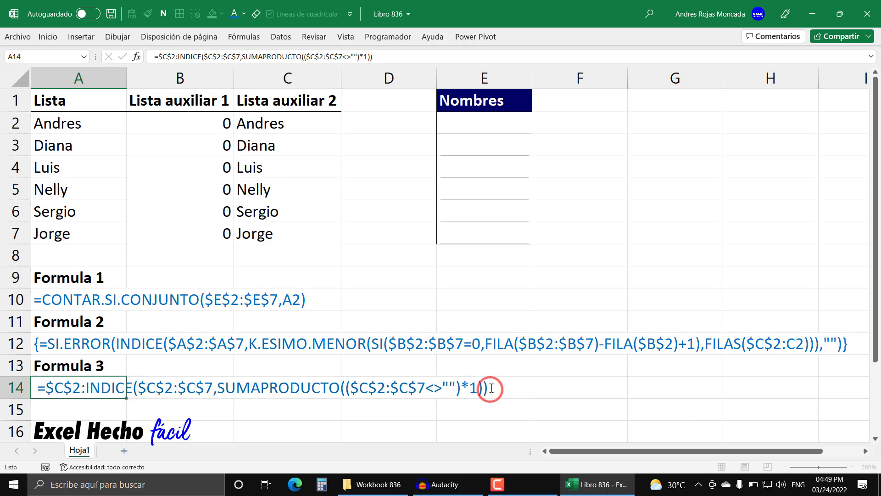
pyautogui.press('Return')
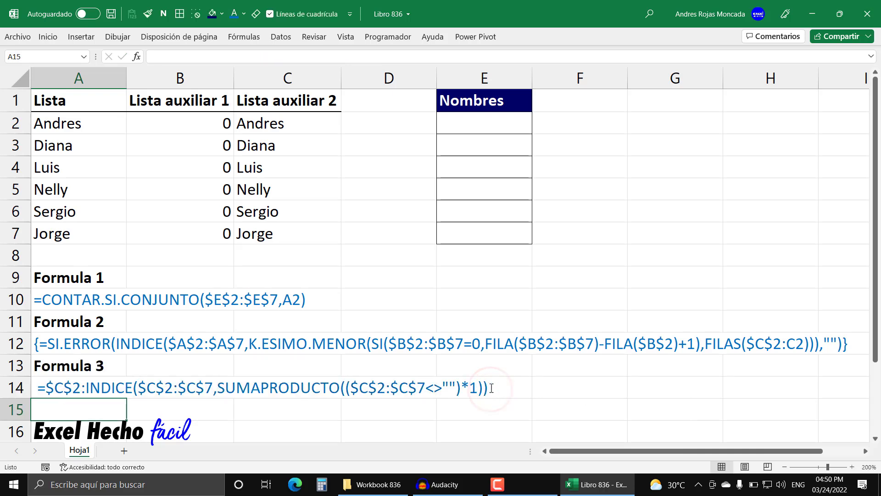
# Step: Start a new workbook-scoped defined name called MiLista in the name manager, with cell G1 selected
pyautogui.click(122, 392)
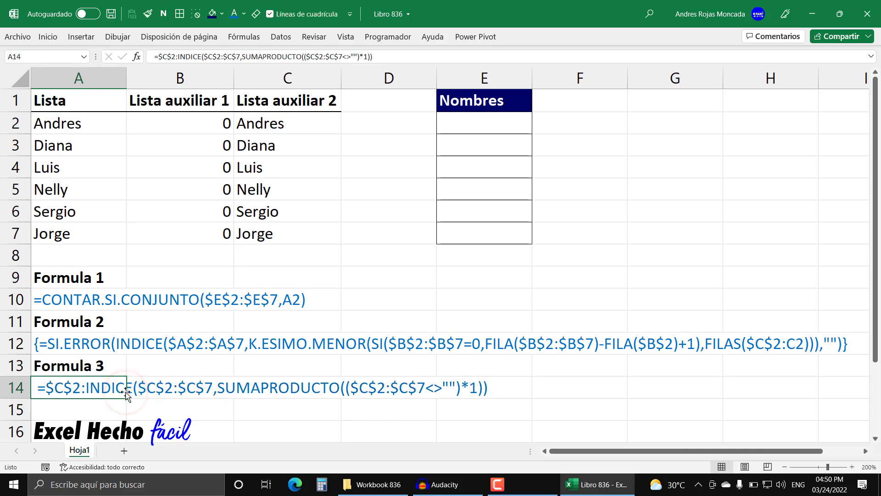
pyautogui.click(666, 98)
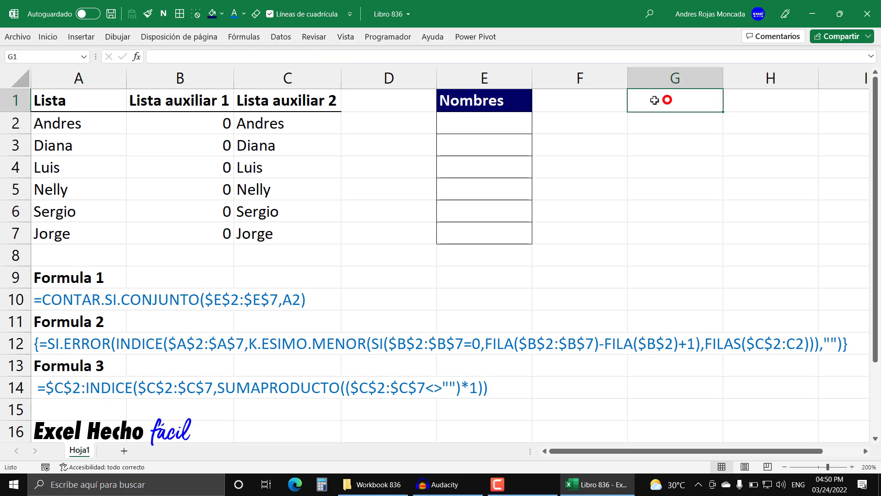
pyautogui.click(242, 36)
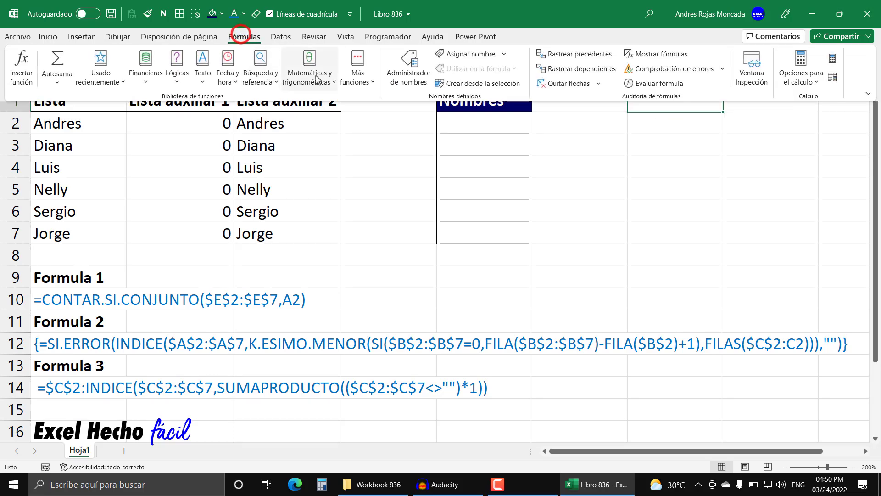
pyautogui.click(407, 68)
pyautogui.click(200, 115)
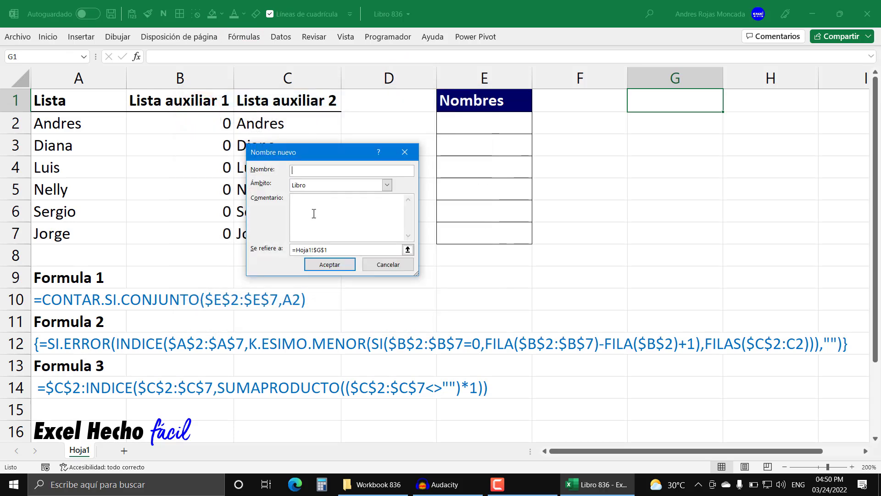
pyautogui.write('Mllis')
pyautogui.write('Lista')
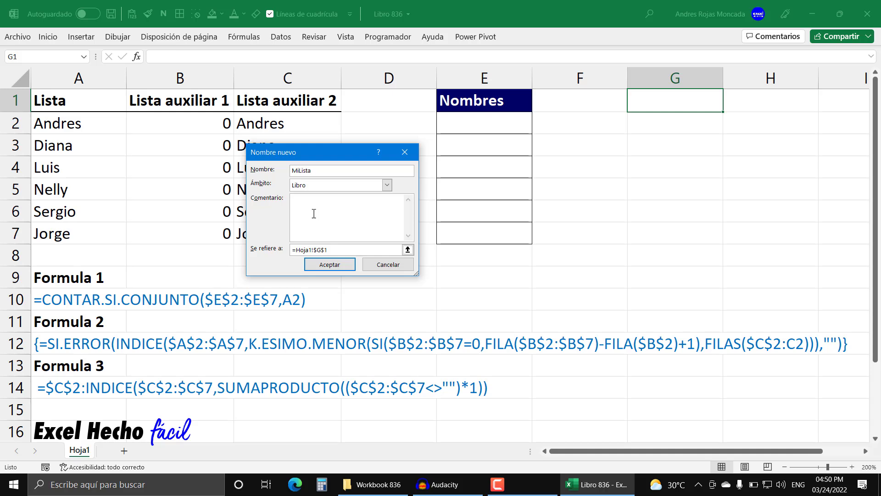
# Step: Make MiLista refer to the copied formula =$C$2:INDICE($C$2:$C$7,SUMAPRODUCTO(($C$2:$C$7<>"")*1)), save the name and close the name manager
pyautogui.click(335, 249)
pyautogui.moveTo(352, 248); pyautogui.dragTo(243, 269)
pyautogui.press('Delete')
pyautogui.write('=$C$2:INDICE($C$2:$C$7,SUMAPRODUCTO(($C$2:$C$7<>"")*1))')
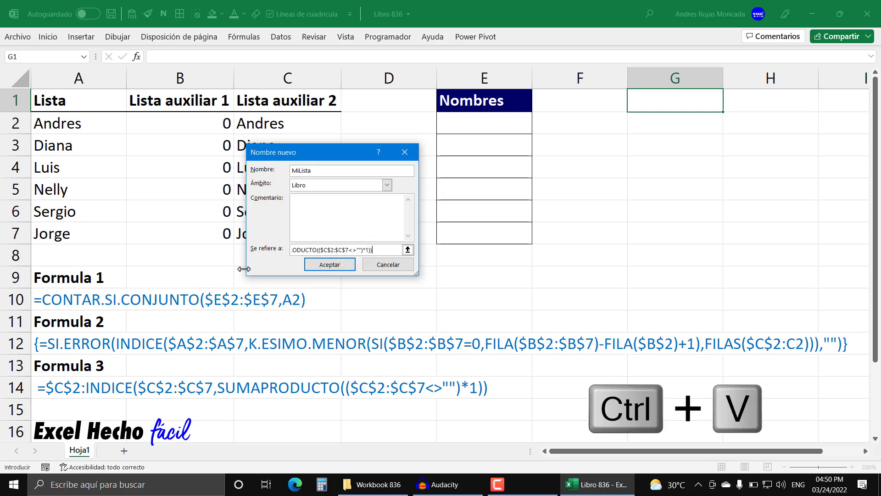
pyautogui.click(329, 265)
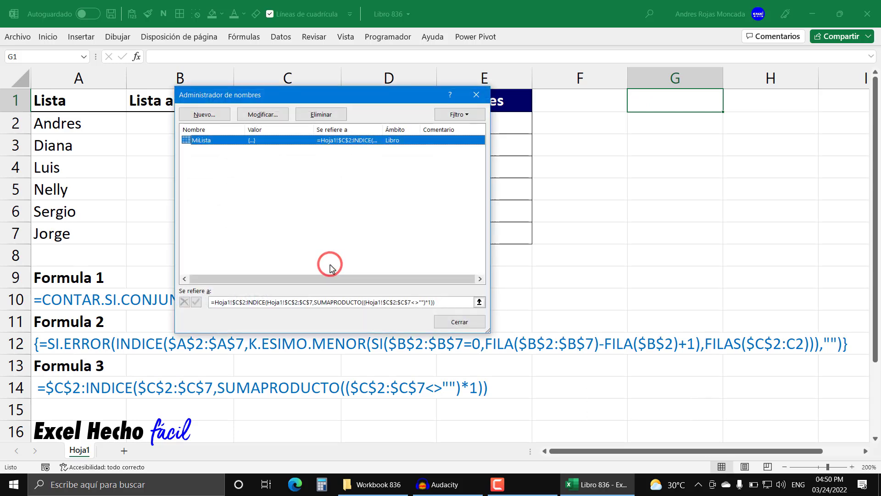
pyautogui.click(457, 321)
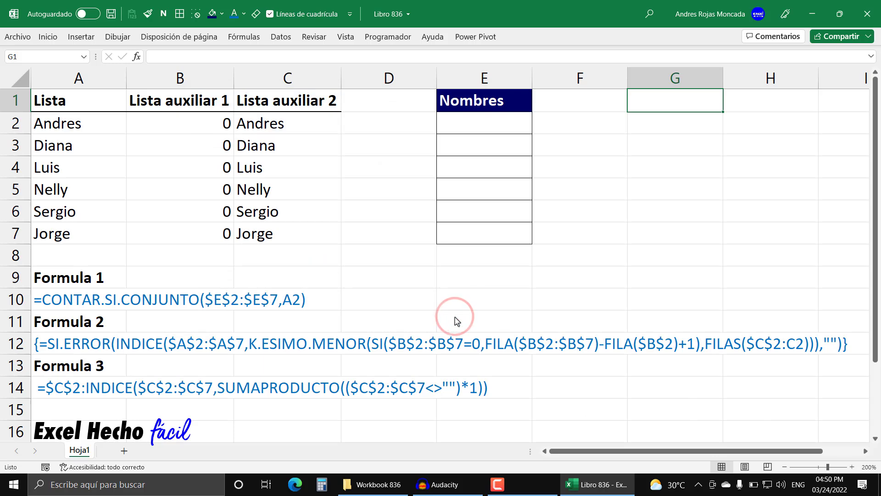
# Step: Open data validation for the Nombres cells E2:E7 and set the allowed type to Lista
pyautogui.moveTo(479, 123); pyautogui.dragTo(478, 231)
pyautogui.click(280, 36)
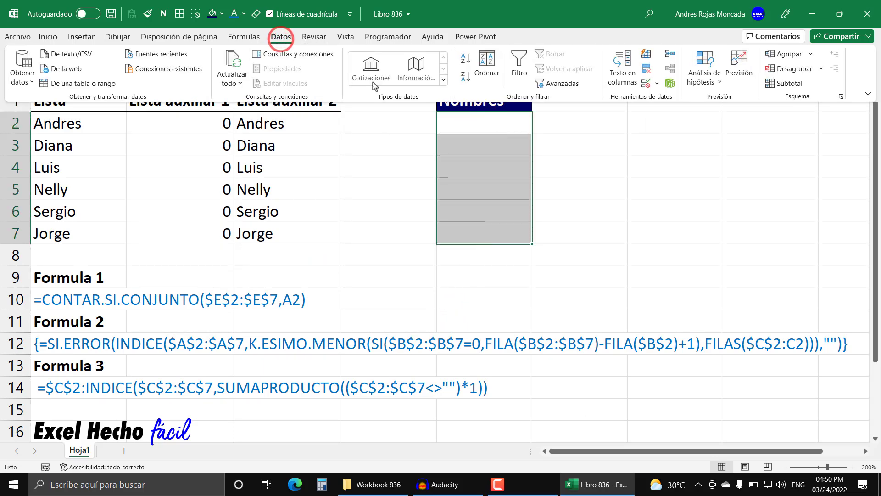
pyautogui.click(657, 83)
pyautogui.click(659, 99)
pyautogui.moveTo(362, 125); pyautogui.dragTo(709, 114)
pyautogui.click(634, 172)
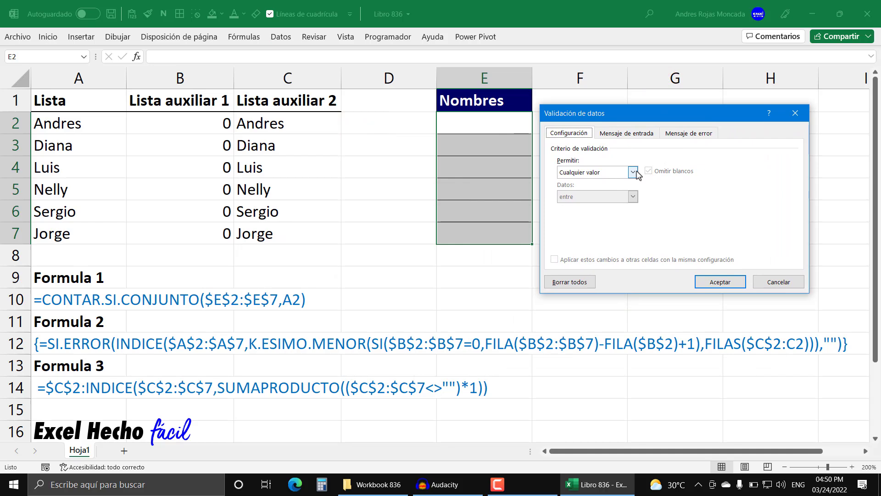
pyautogui.click(596, 206)
# Step: Use the defined name MiLista as the validation list's source and apply the rule
pyautogui.click(589, 218)
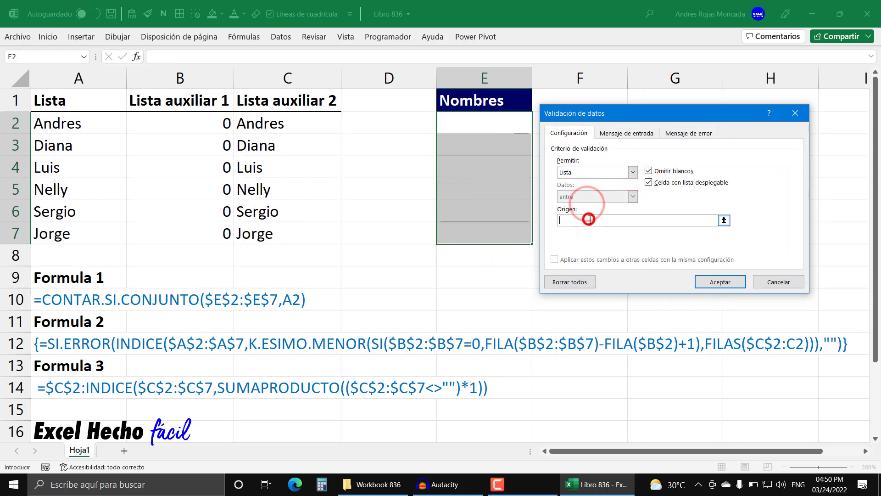
pyautogui.press('F3')
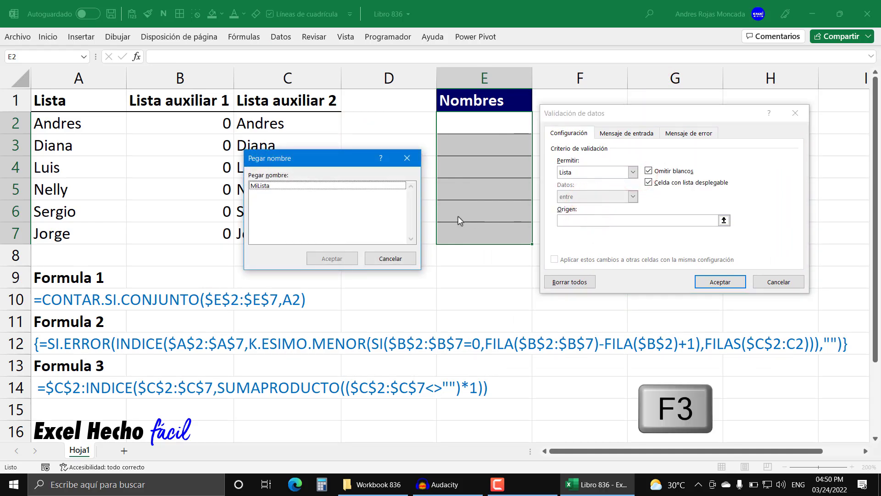
pyautogui.click(316, 186)
pyautogui.click(331, 257)
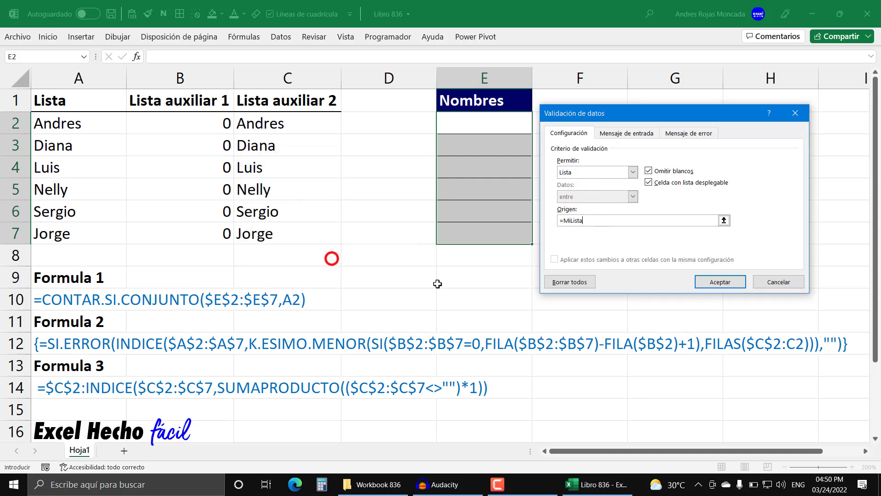
pyautogui.click(712, 282)
# Step: Review the drop-down options of cell E2 and choose the fifth listed name
pyautogui.click(493, 126)
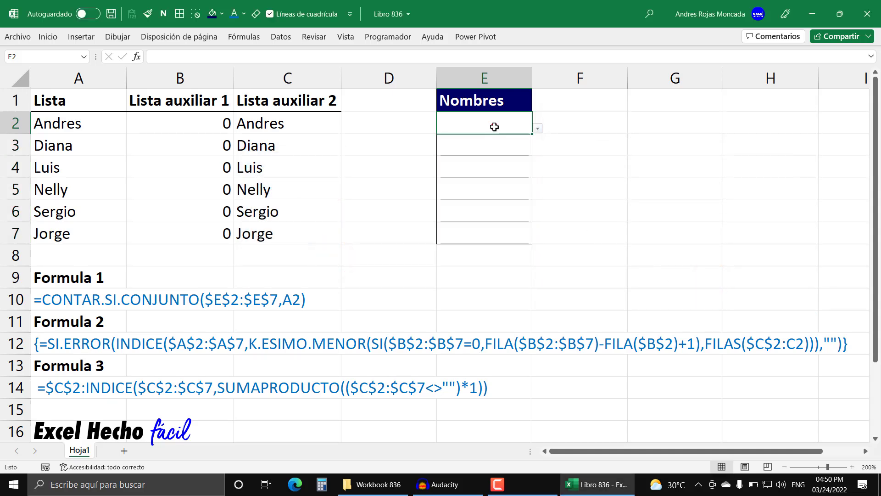
pyautogui.click(536, 128)
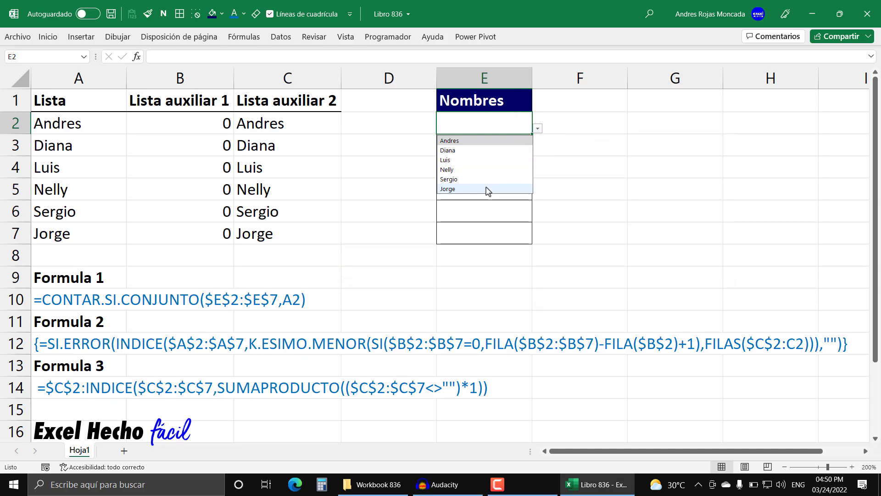
pyautogui.press('Escape')
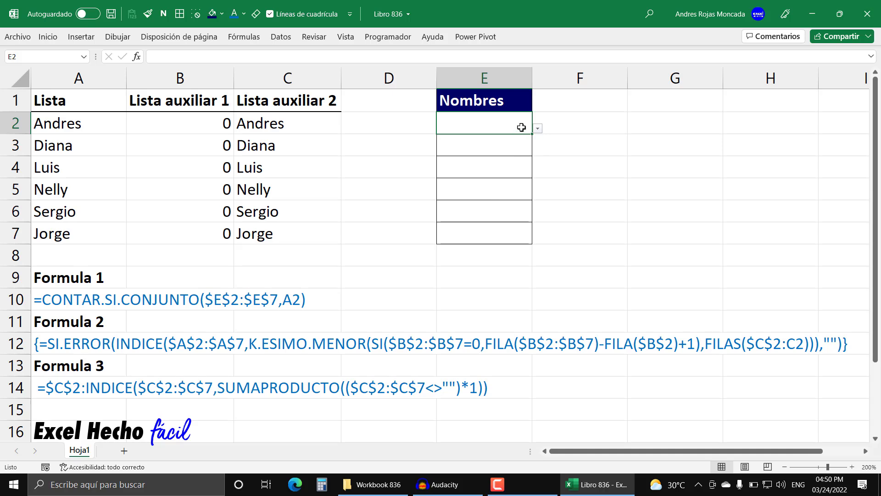
pyautogui.click(536, 130)
pyautogui.click(441, 177)
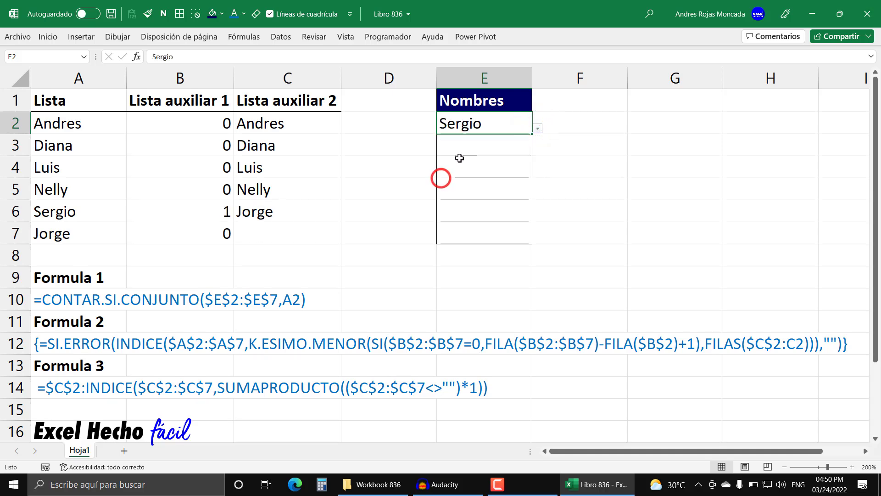
# Step: Use the drop-down lists to choose the second listed name in E3 and the last one in E4
pyautogui.click(462, 148)
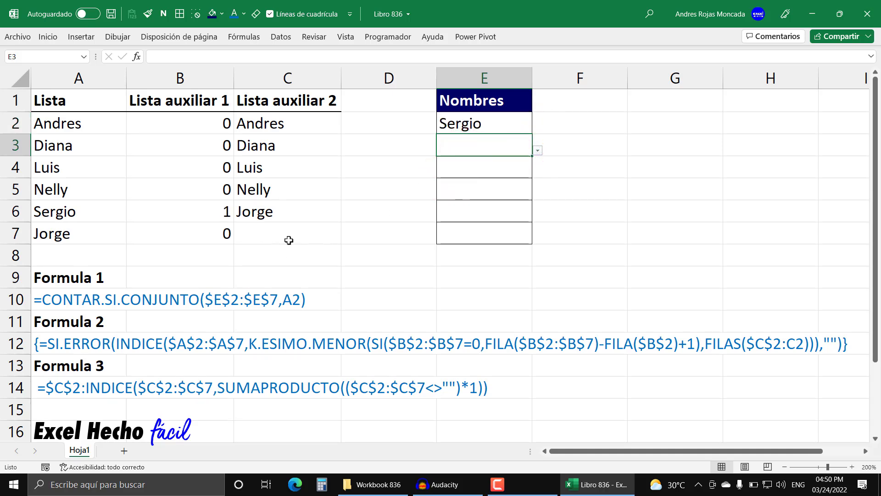
pyautogui.click(537, 150)
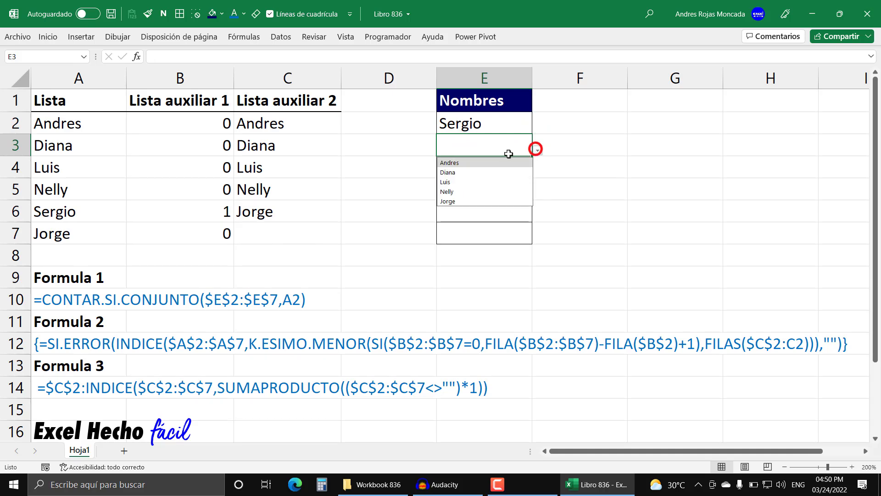
pyautogui.click(480, 173)
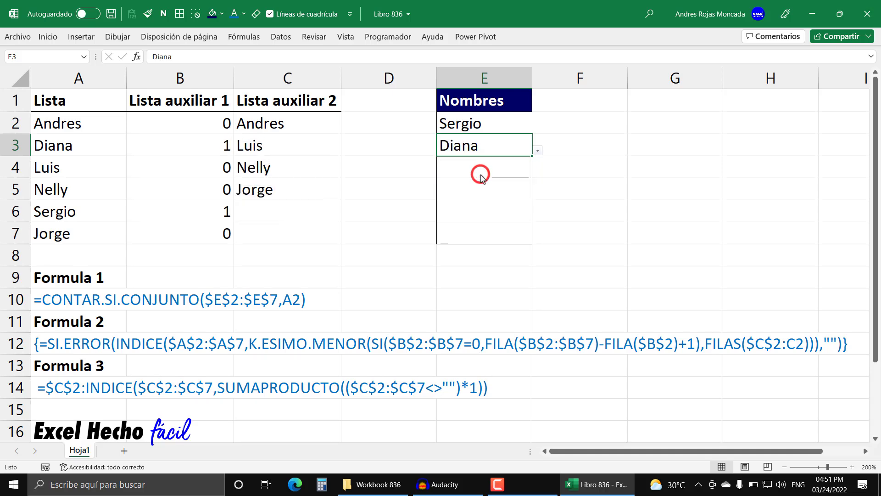
pyautogui.click(484, 166)
pyautogui.click(536, 174)
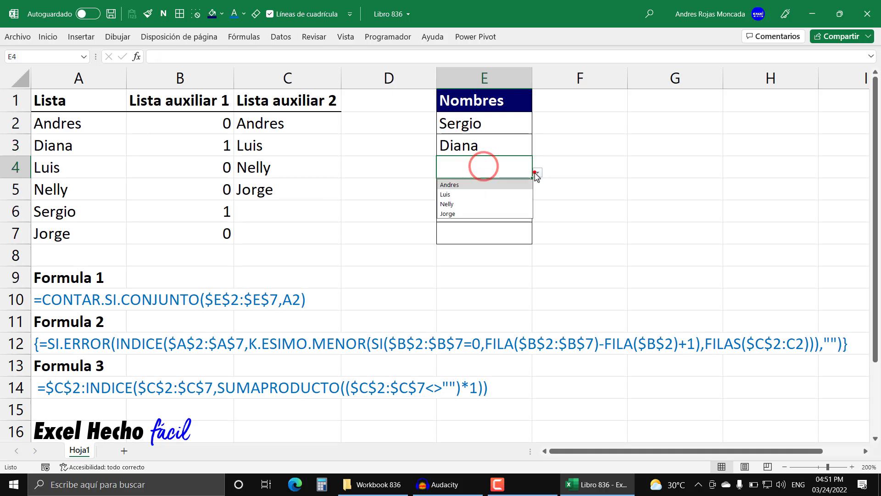
pyautogui.click(467, 213)
# Step: Fill E5 with the first listed name, E6 with the second and E7 with the only remaining one, and reselect E5
pyautogui.click(474, 190)
pyautogui.click(537, 194)
pyautogui.click(484, 204)
pyautogui.click(481, 209)
pyautogui.click(536, 215)
pyautogui.click(475, 232)
pyautogui.click(477, 233)
pyautogui.click(537, 238)
pyautogui.click(470, 251)
pyautogui.click(505, 191)
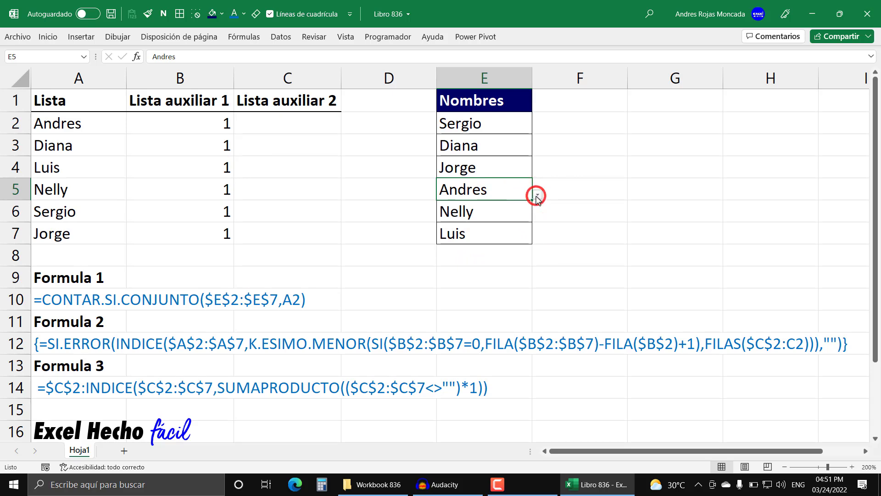
# Step: Clear E4:E5 and refill them from their drop-down lists, choosing the first available name in E4 and the only remaining one in E5
pyautogui.moveTo(496, 168); pyautogui.dragTo(496, 189)
pyautogui.press('Delete')
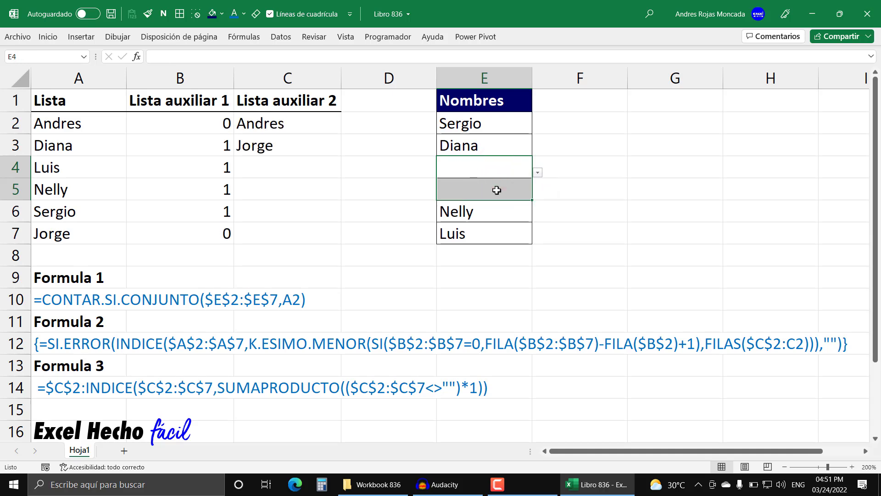
pyautogui.click(504, 171)
pyautogui.click(537, 173)
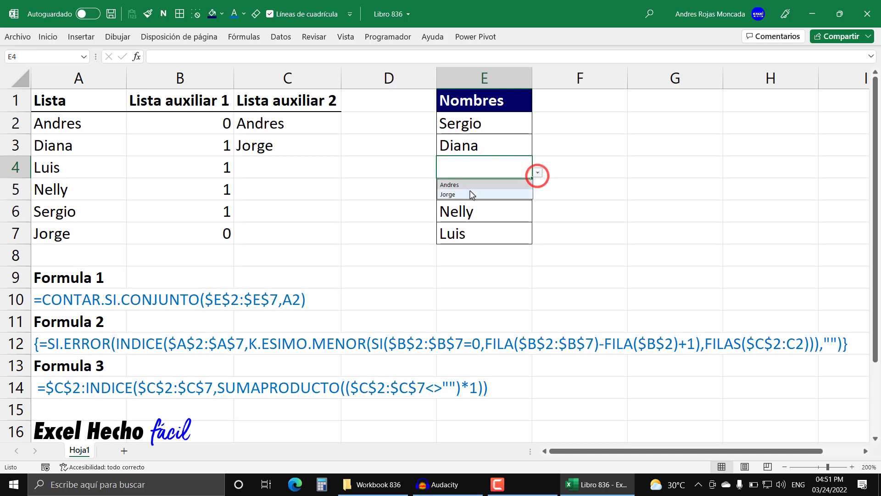
pyautogui.click(471, 183)
pyautogui.click(472, 188)
pyautogui.click(536, 195)
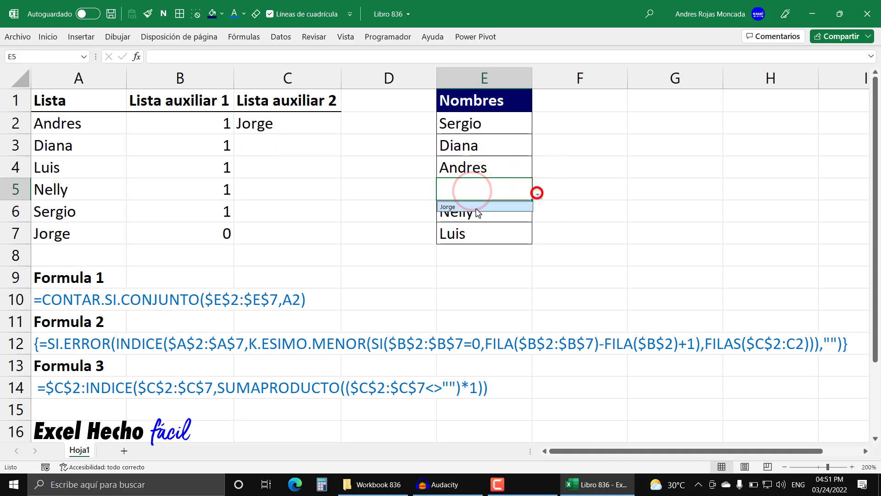
pyautogui.click(477, 206)
pyautogui.click(671, 101)
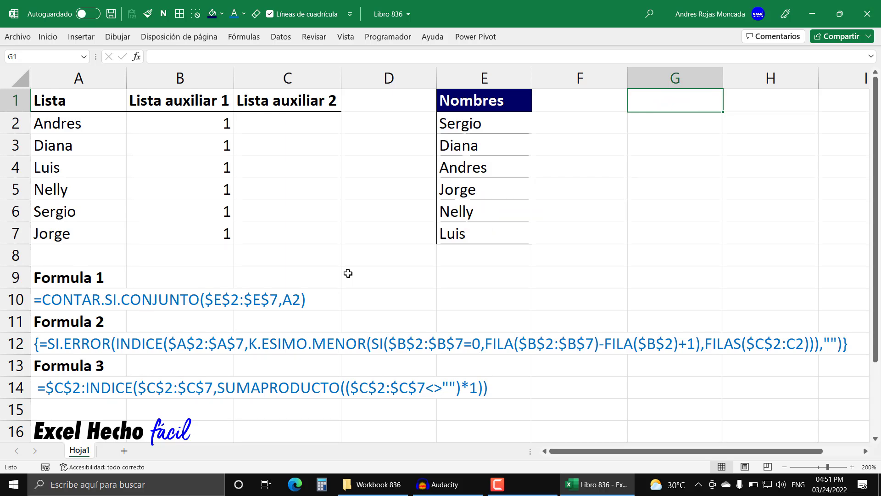
# Step: Clear the names in E6:E7 and select the empty cell G1
pyautogui.moveTo(452, 212); pyautogui.dragTo(451, 239)
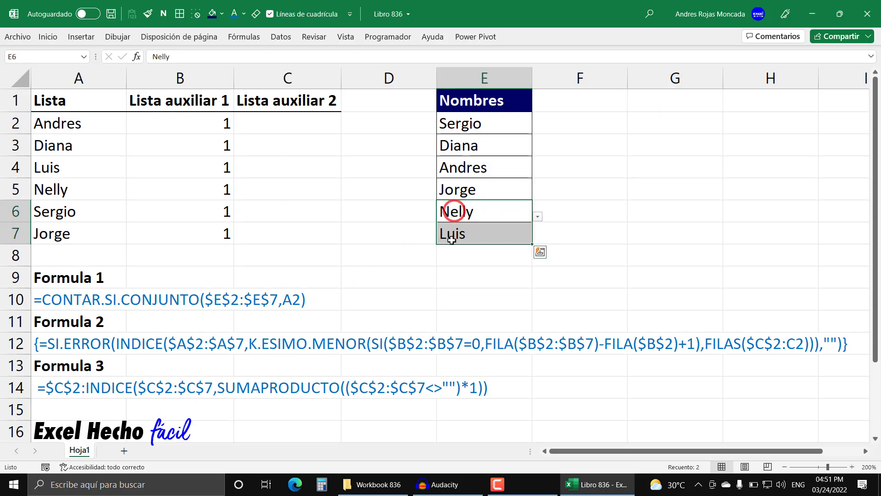
pyautogui.press('Delete')
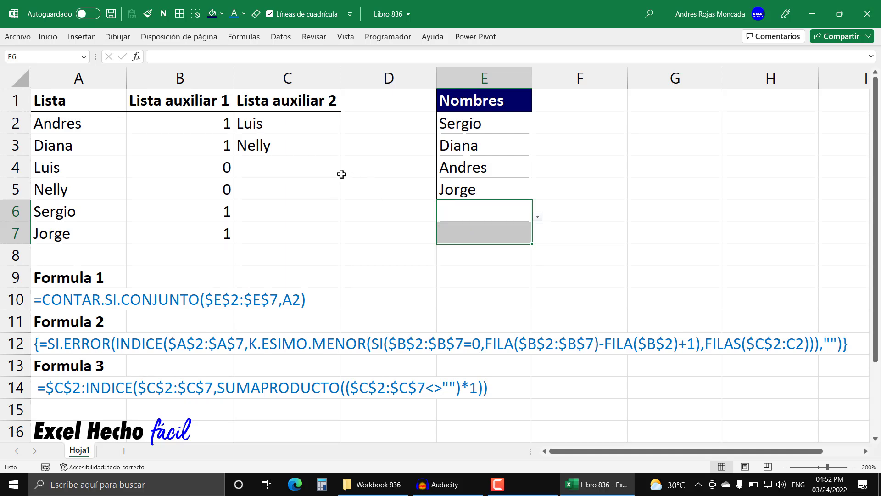
pyautogui.click(659, 104)
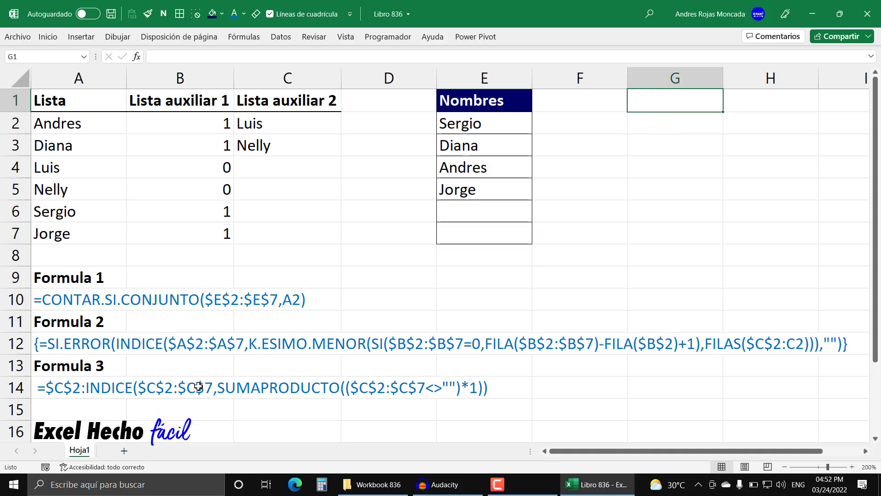